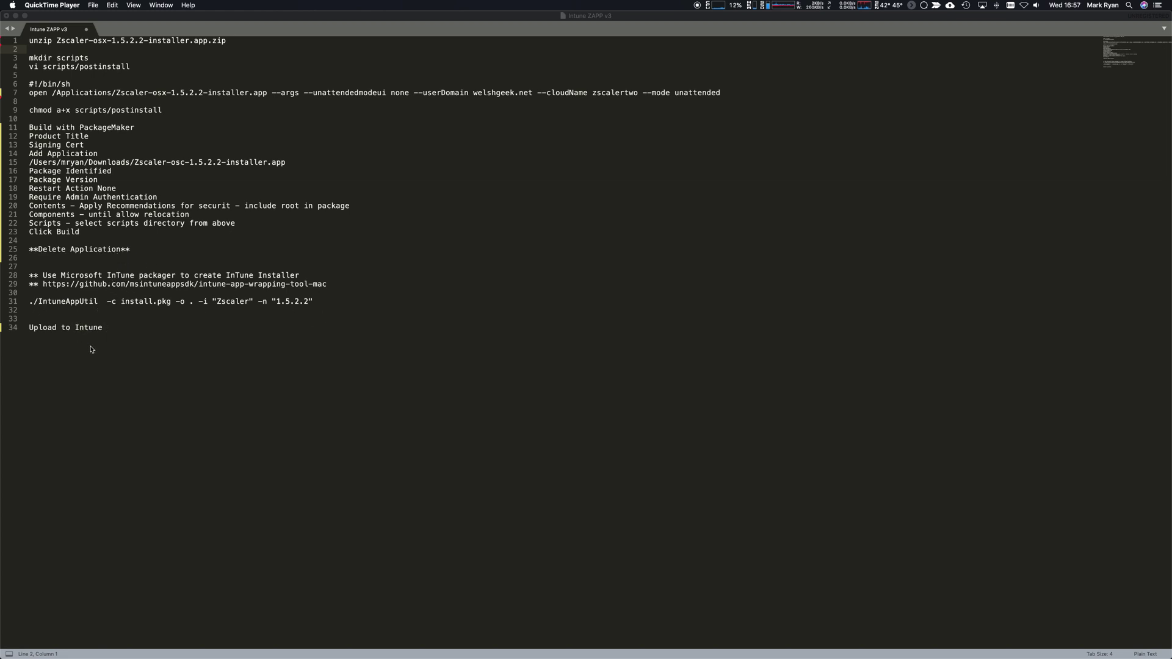
Append the line 'Install manually on the machine' after 'Upload to Intune' and save the notes.
click(119, 331)
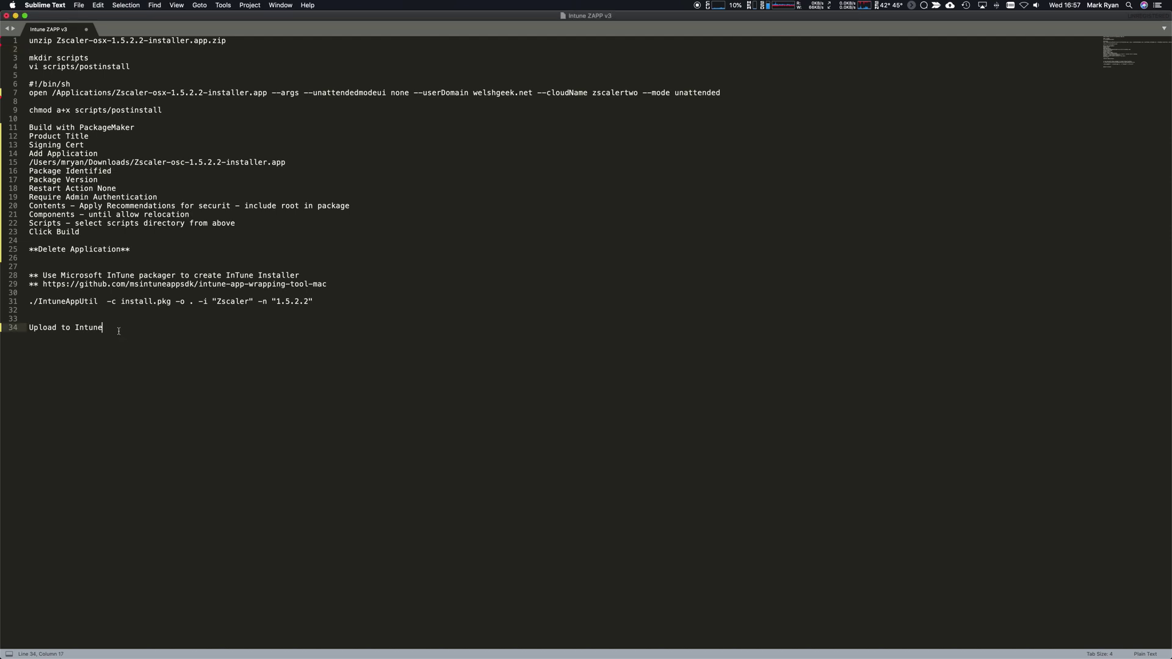
key(Return)
key(Return)
text(Install manually on the macjhi)
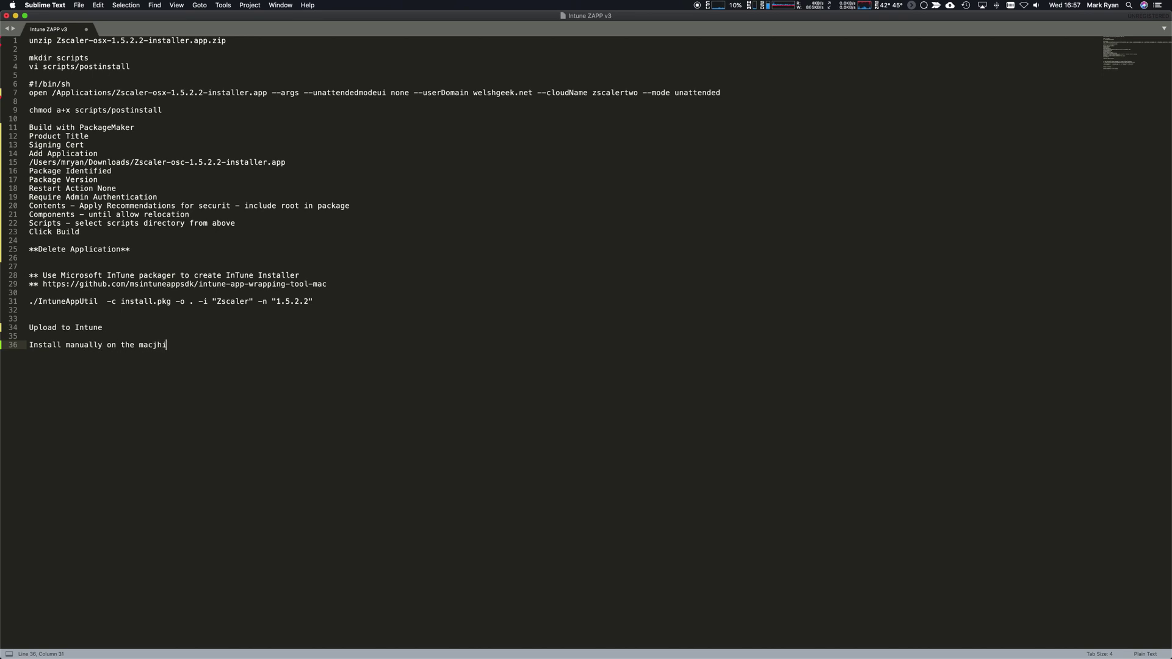
key(BackSpace)
key(BackSpace)
key(BackSpace)
text(hine)
key(Return)
key(super+s)
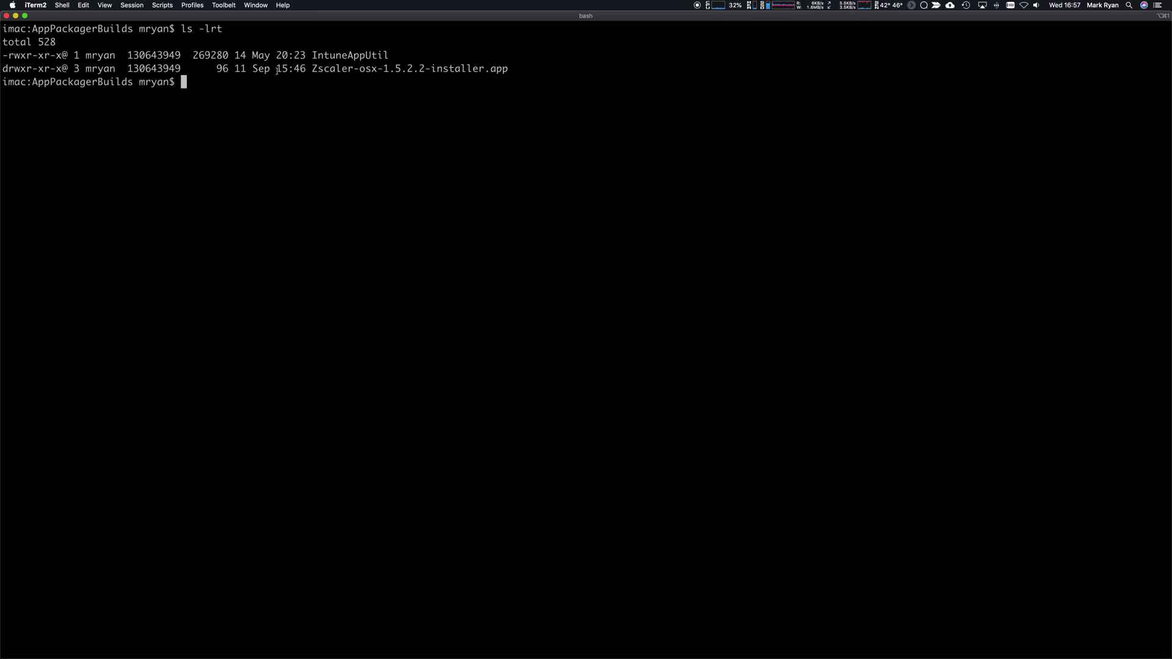
List ~/Downloads/scripts/ first plainly, then in detail with ls -lrt.
drag(312, 69, 510, 69)
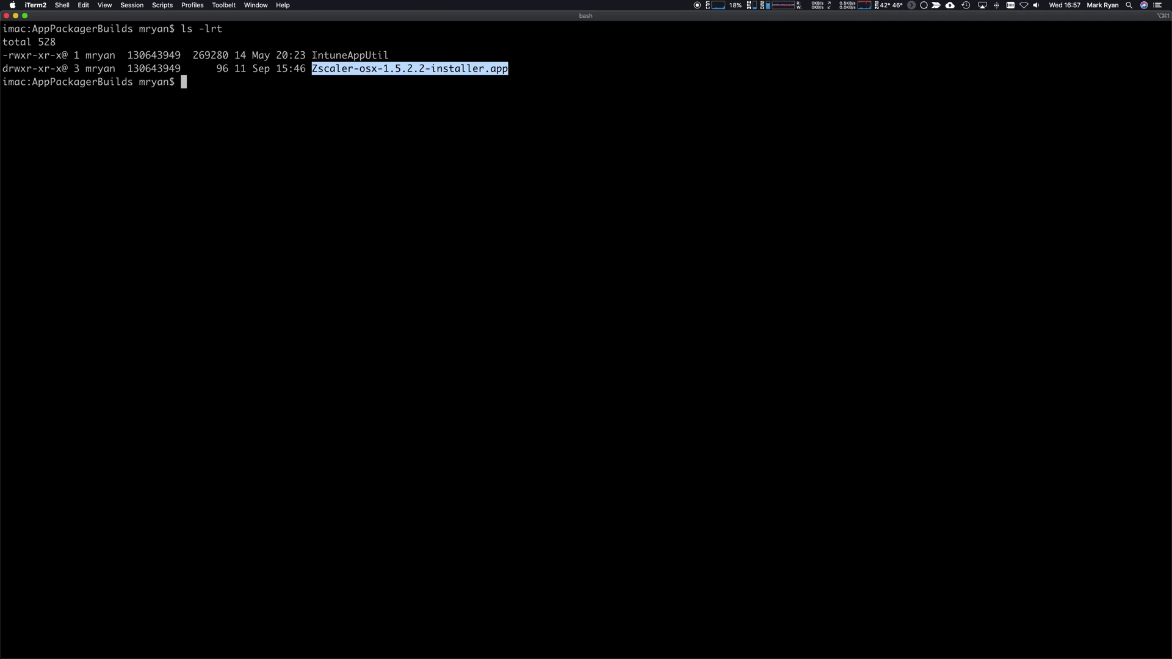
text(ls ~)
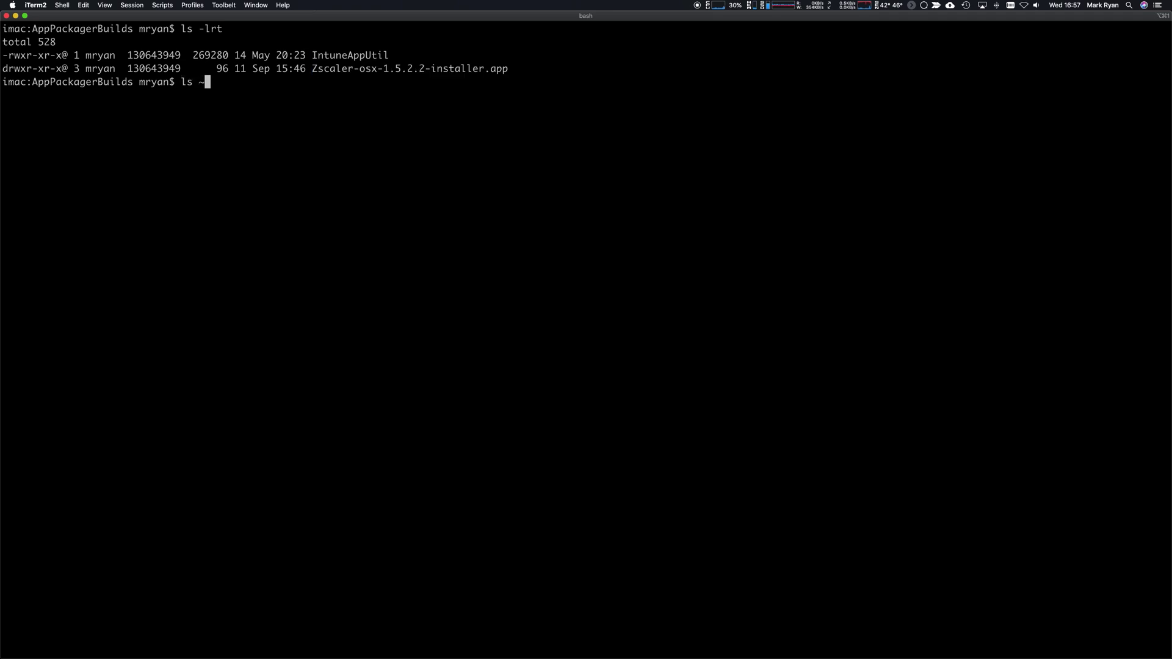
text(/Downloads/scripts/)
key(Return)
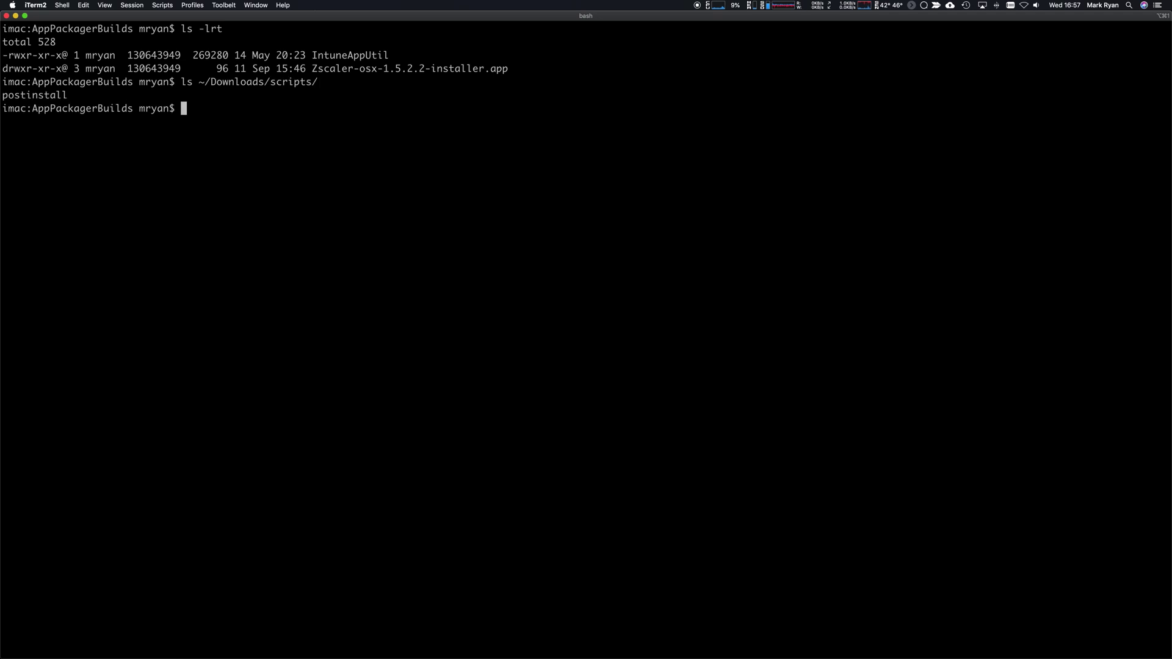
key(Up)
key(Left)
key(Left)
key(Left)
key(Left)
key(Left)
key(Left)
key(Left)
key(Left)
key(Left)
key(Left)
key(Left)
key(Left)
key(Left)
key(Left)
key(Left)
key(Left)
key(Left)
key(Left)
key(Left)
key(Left)
text(-lrt)
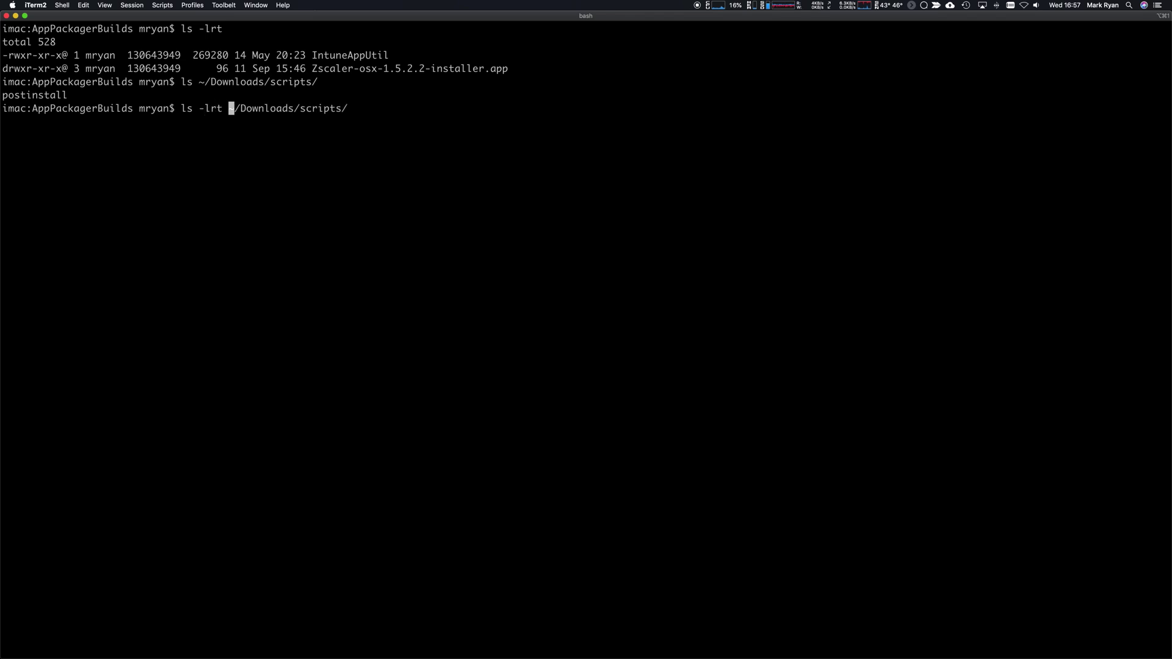
key(Return)
Print the contents of ~/Downloads/scripts/postinstall with cat.
text(cat)
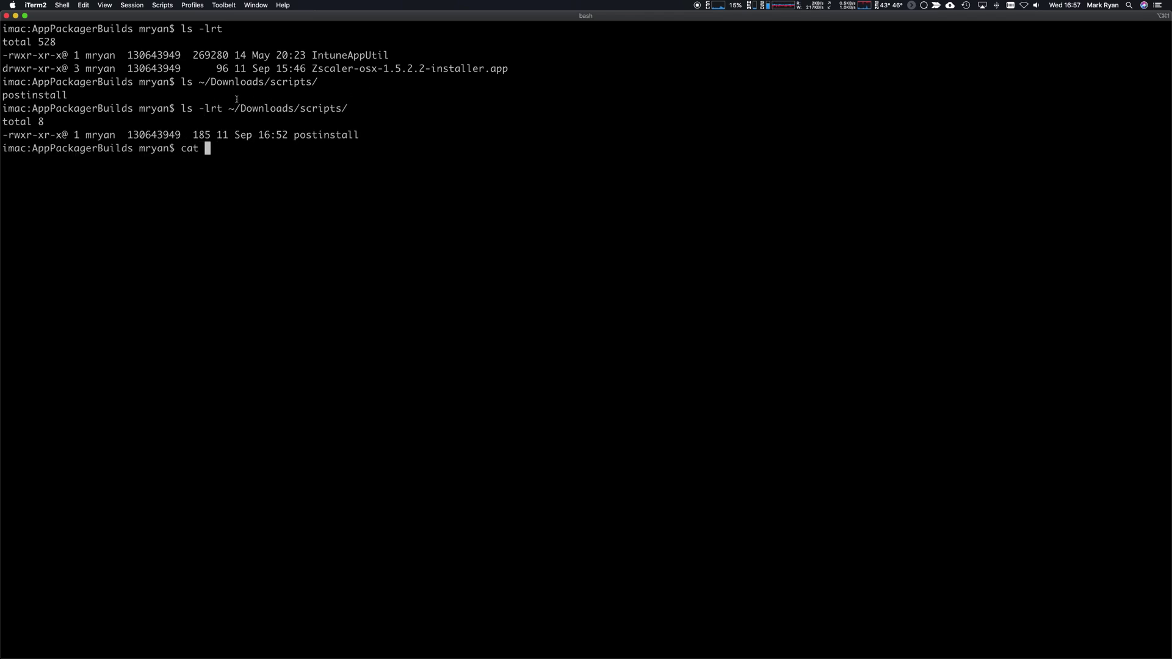
drag(230, 108, 374, 109)
key(super+c)
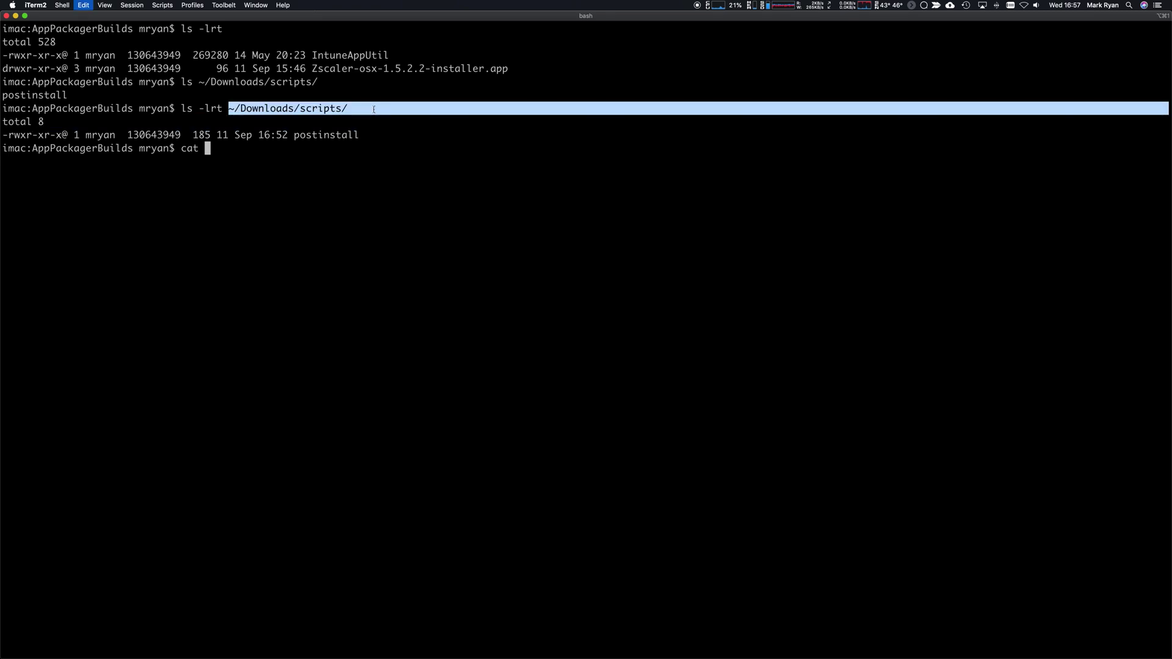
key(super+v)
text(postinstall)
key(Return)
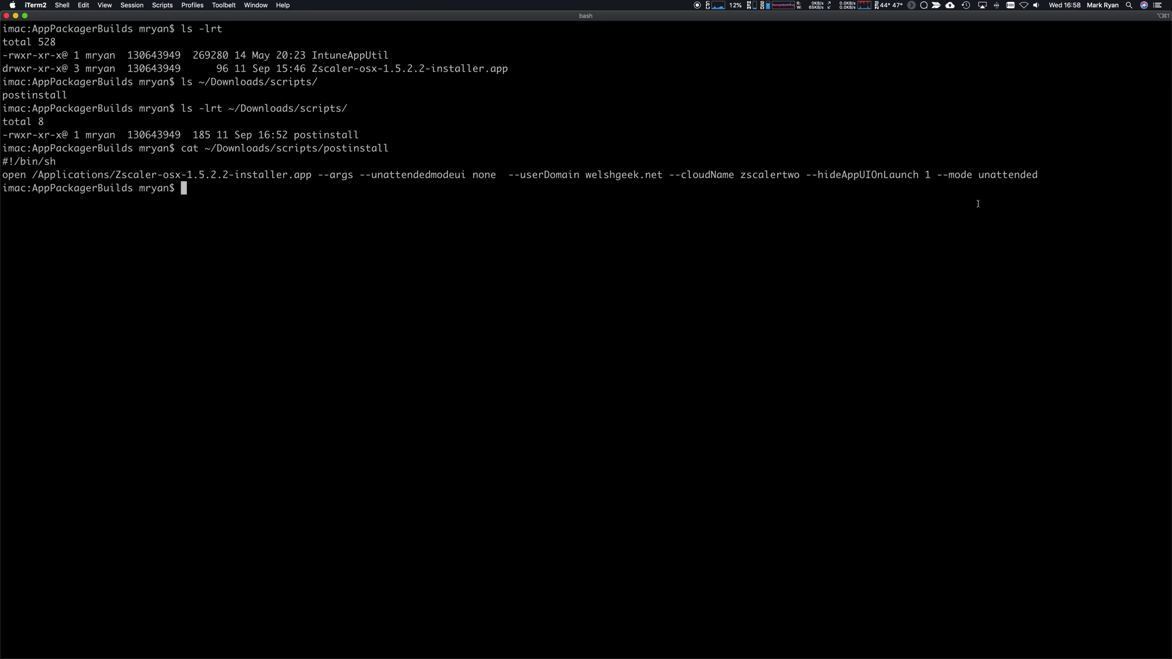
Switch to Sublime Text and launch PackageMaker from Spotlight by searching 'pa'.
key(super+Tab)
key(super+shift+Tab)
key(super+Tab)
key(Tab)
key(super+Tab)
key(Tab)
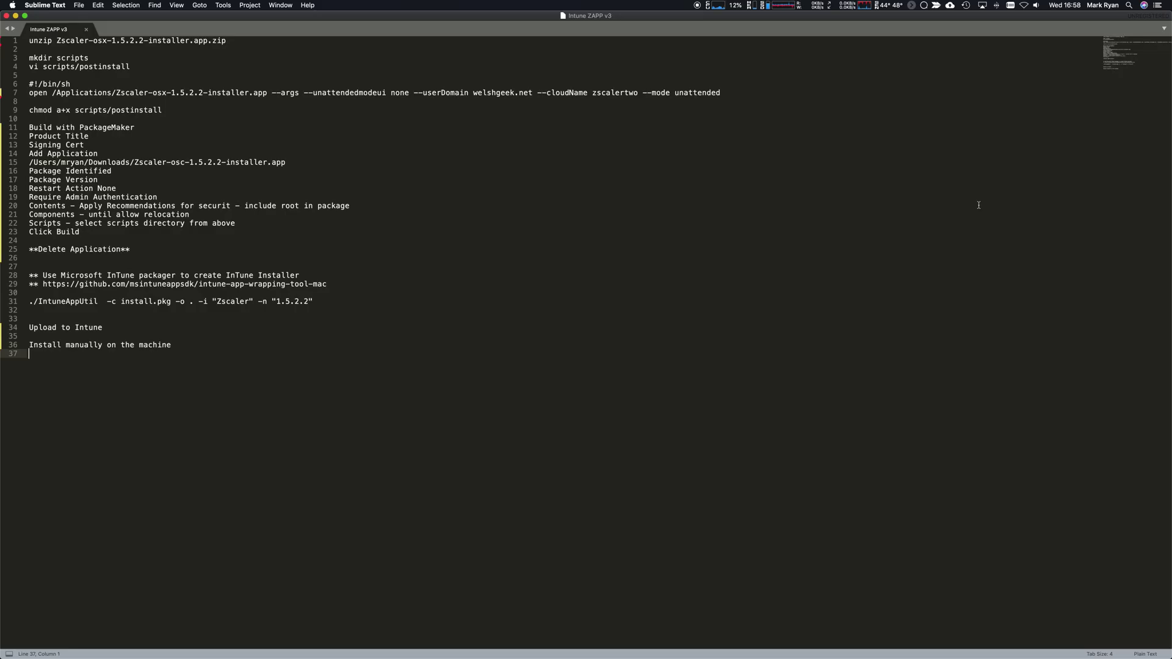
key(super+space)
text(pa)
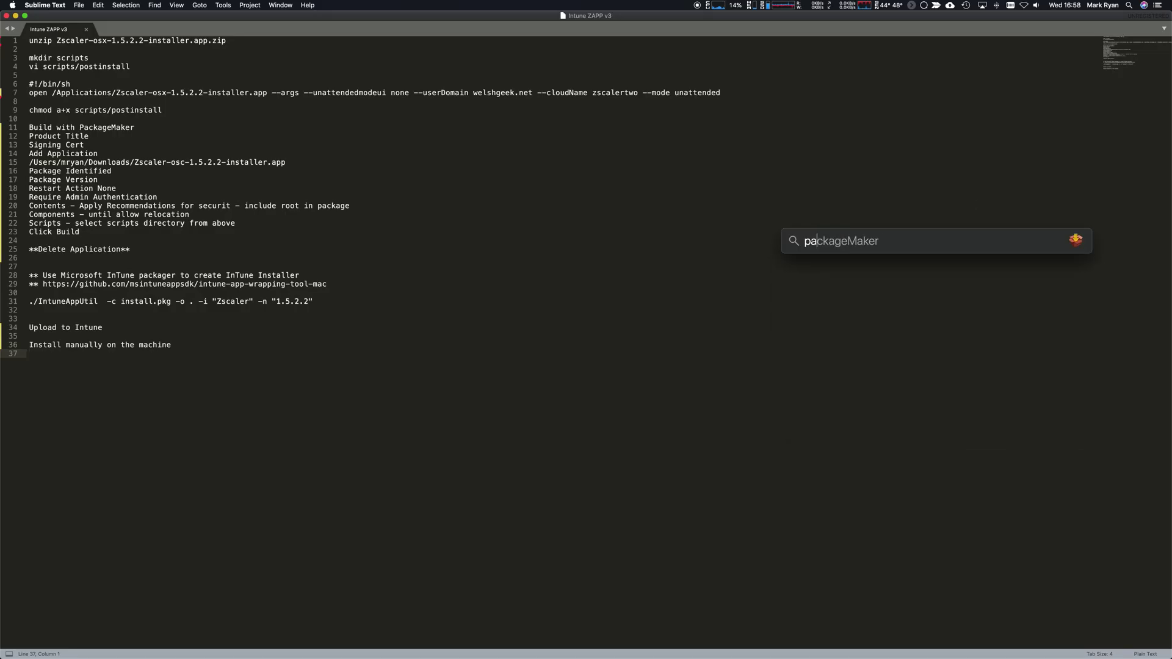
key(Return)
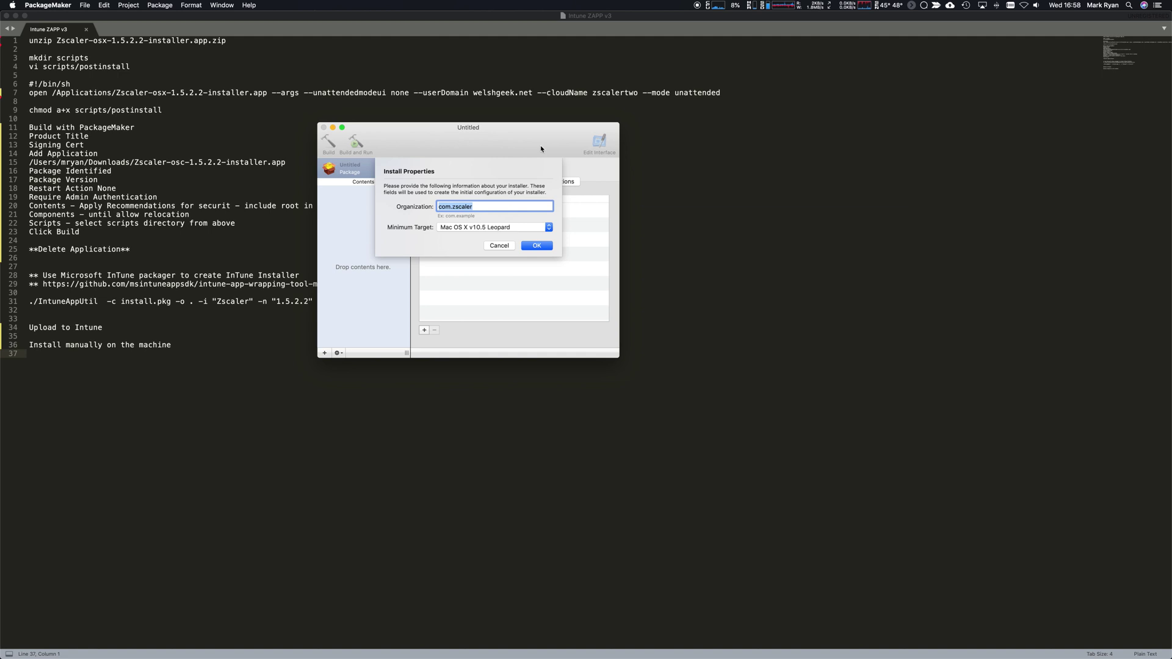
Accept the install properties with Mac OS X v10.5 Leopard as the minimum target.
drag(486, 136, 535, 135)
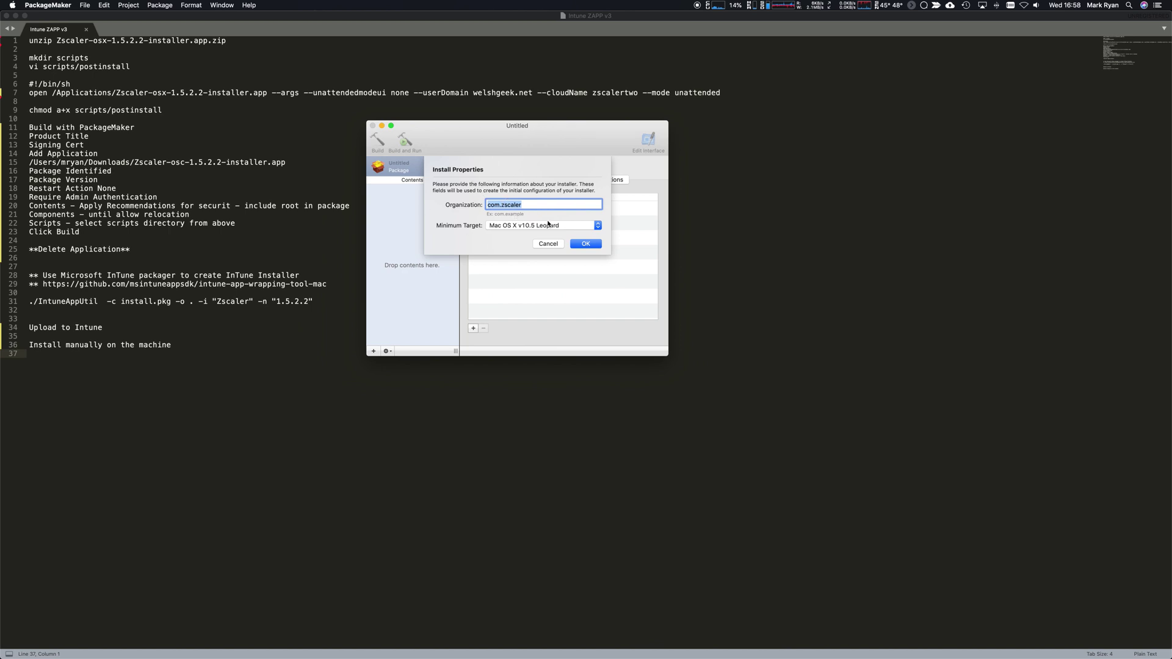
click(574, 227)
click(580, 225)
click(592, 245)
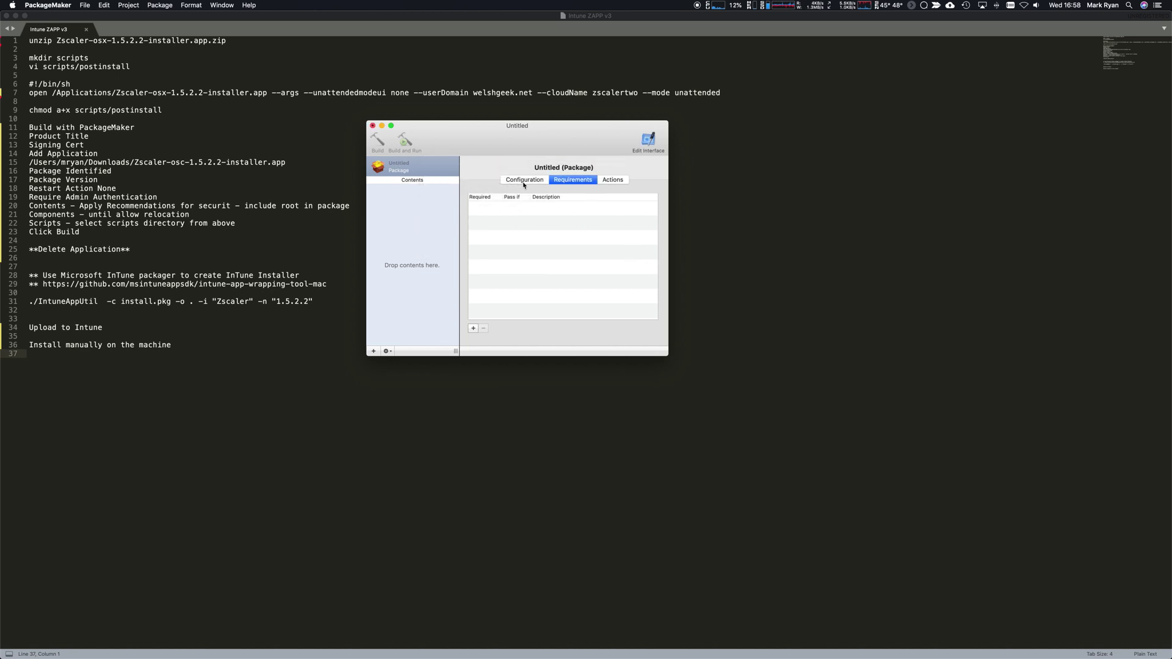
Set the package signing certificate to Developer ID Installer.
click(129, 5)
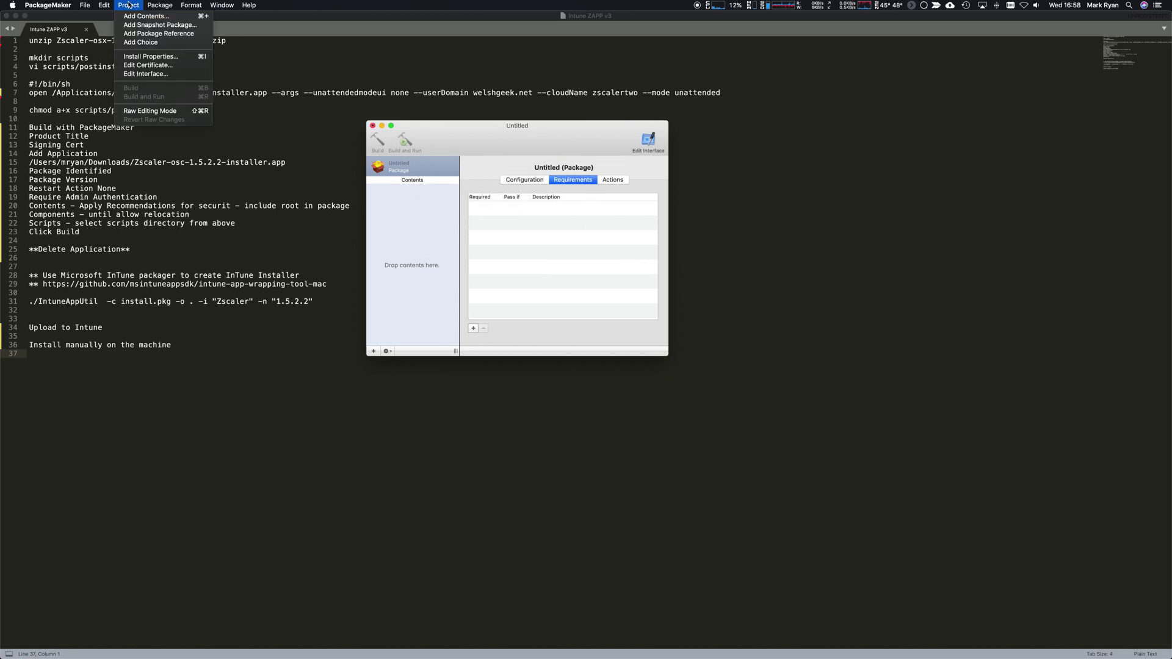
click(180, 66)
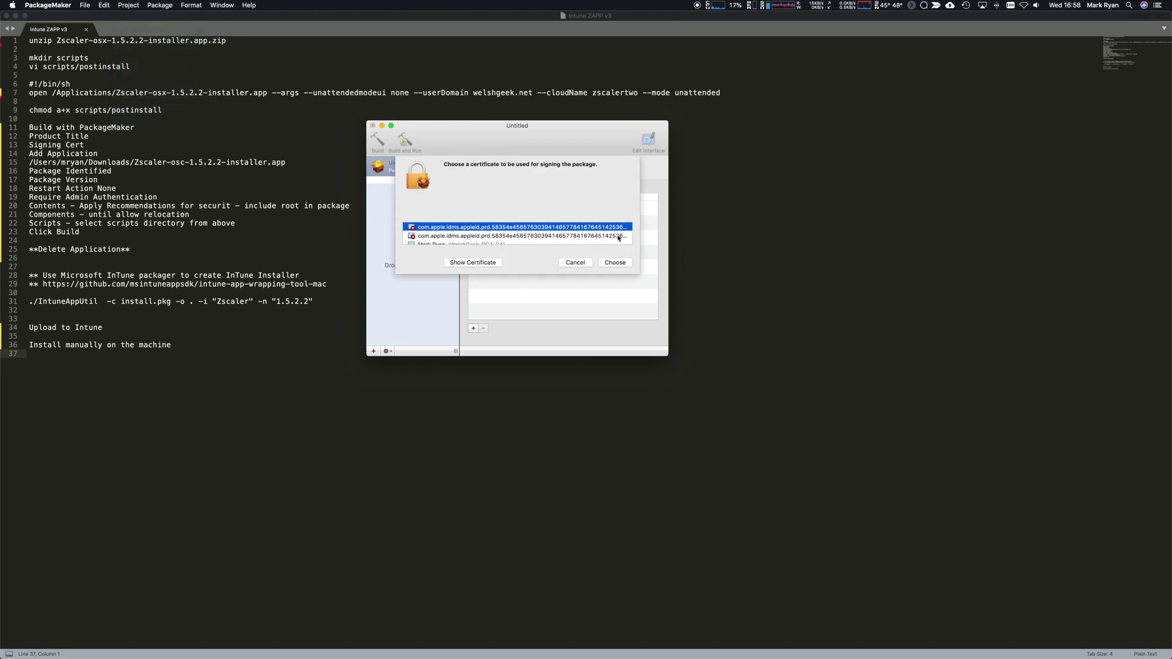
scroll(618, 238, down, 5)
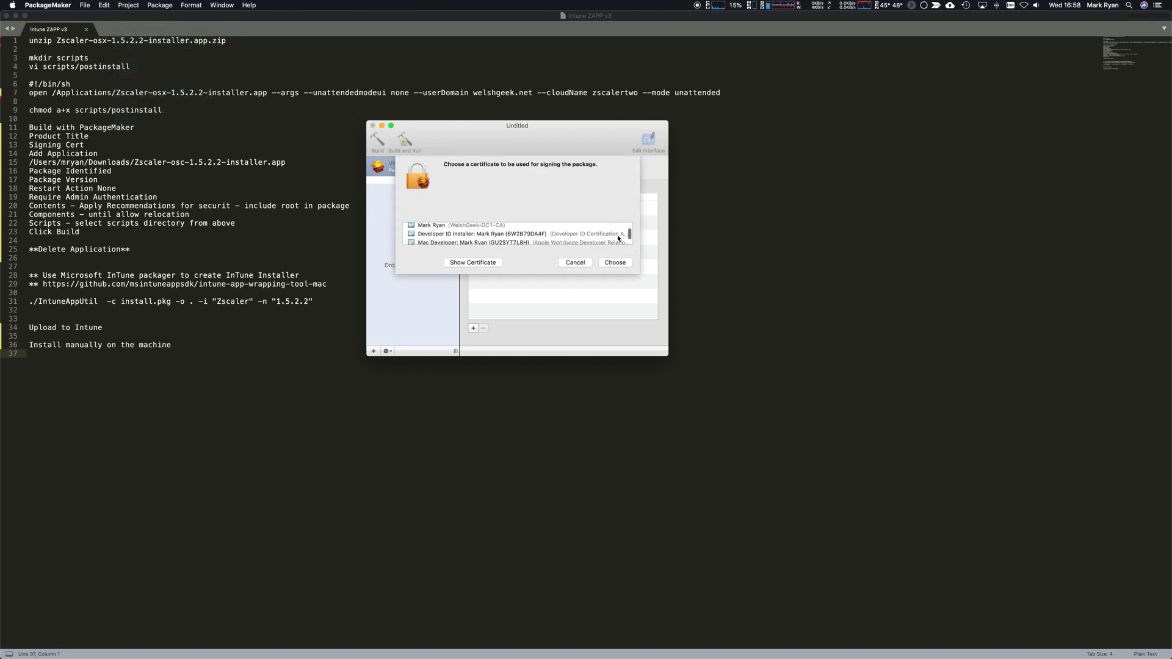
click(548, 236)
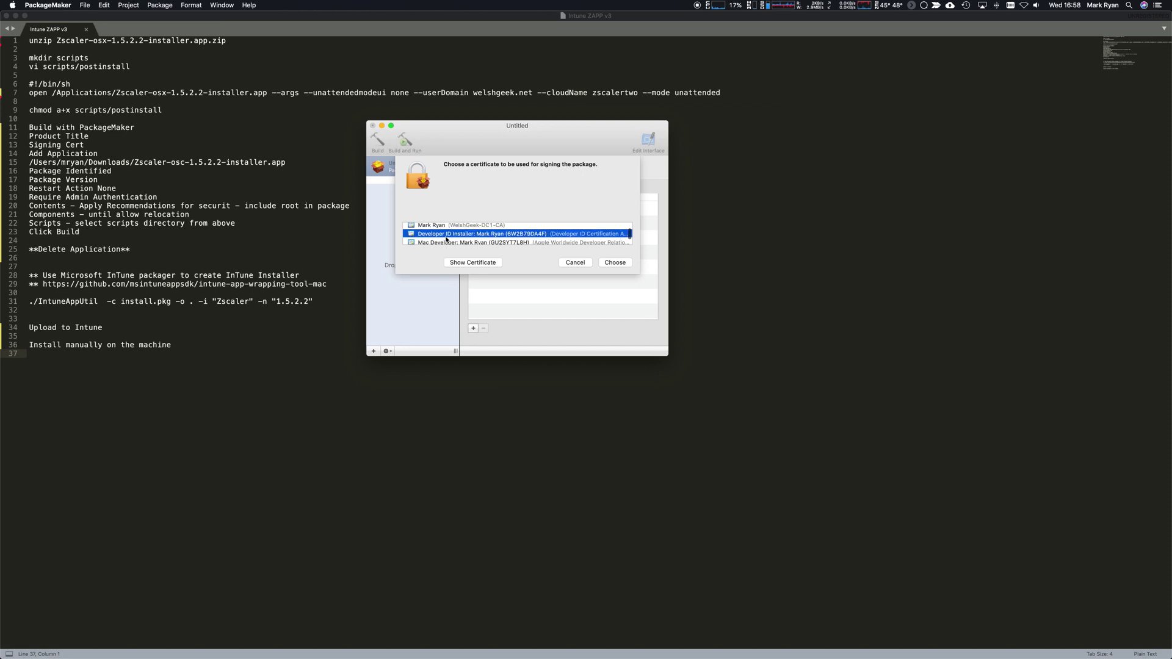
click(615, 263)
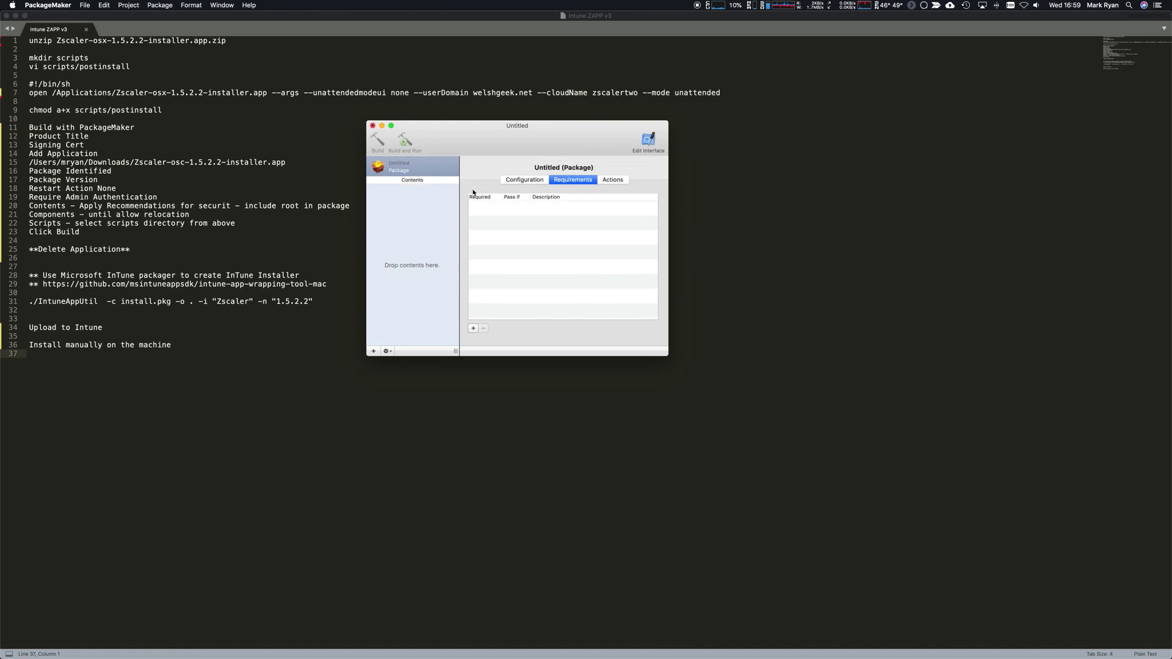
Title the package ZscalerInstaller, keep Easy Install Only, and uncheck 'Volume selected by user'.
click(528, 182)
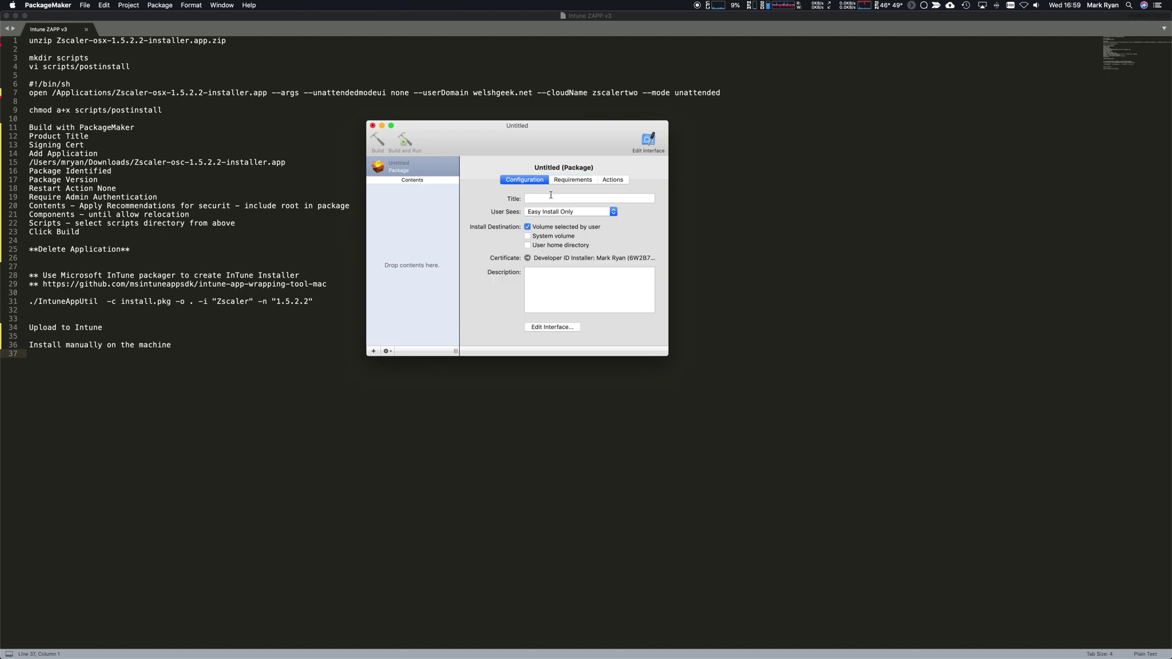
click(551, 195)
text(ZscalerInstaller)
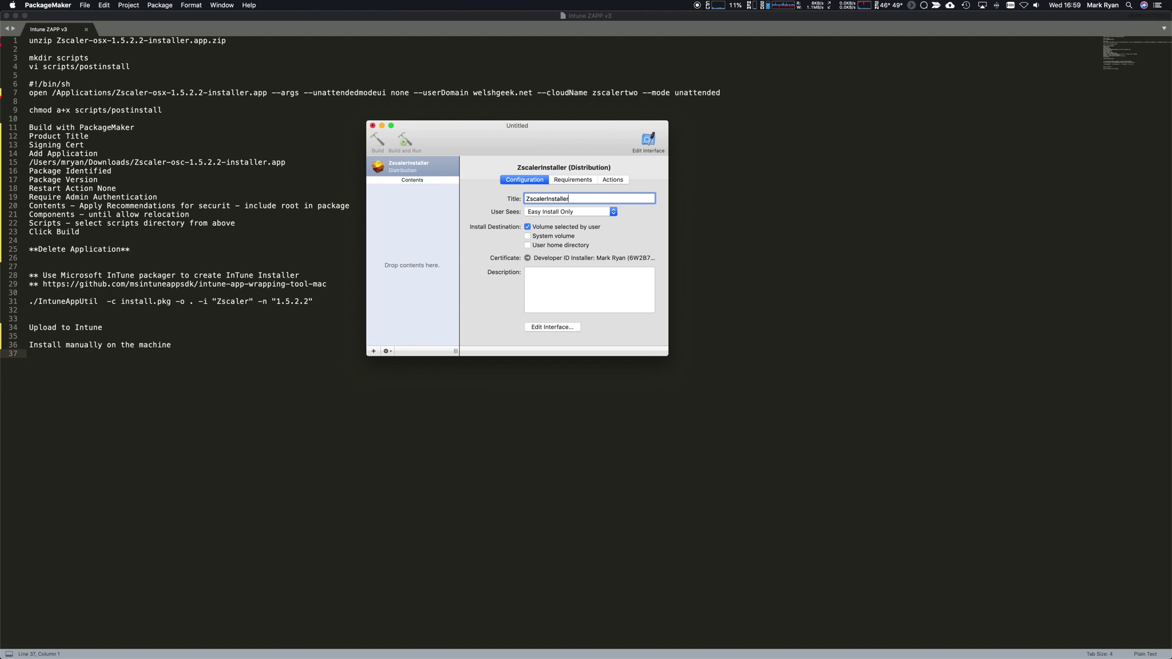
click(592, 213)
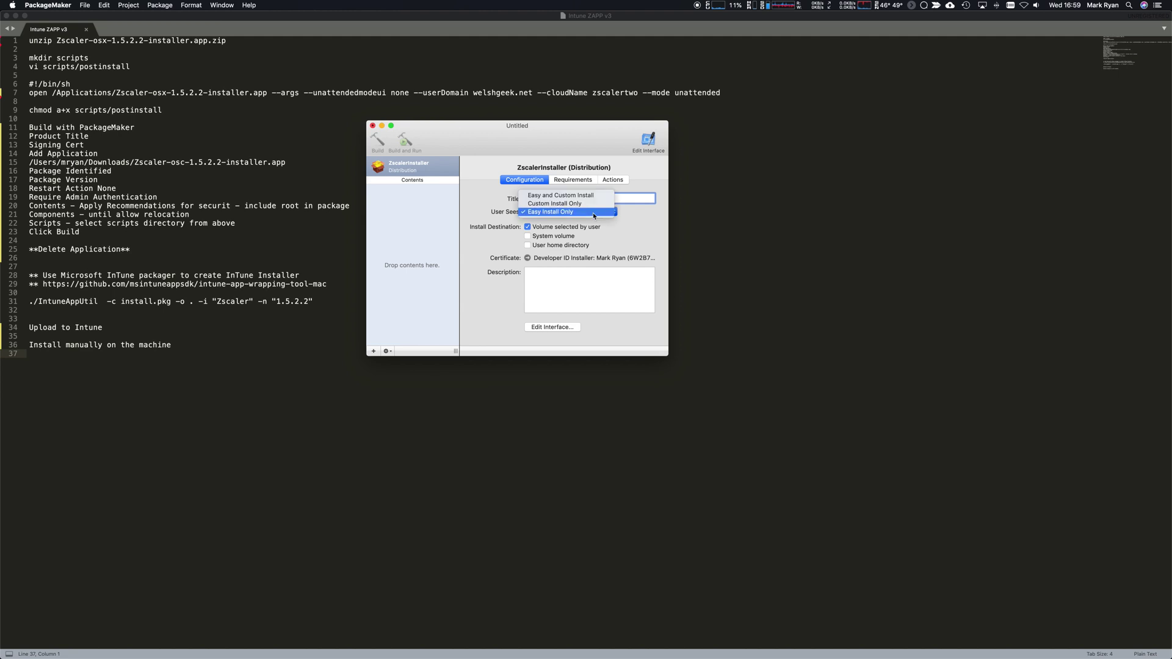
click(594, 215)
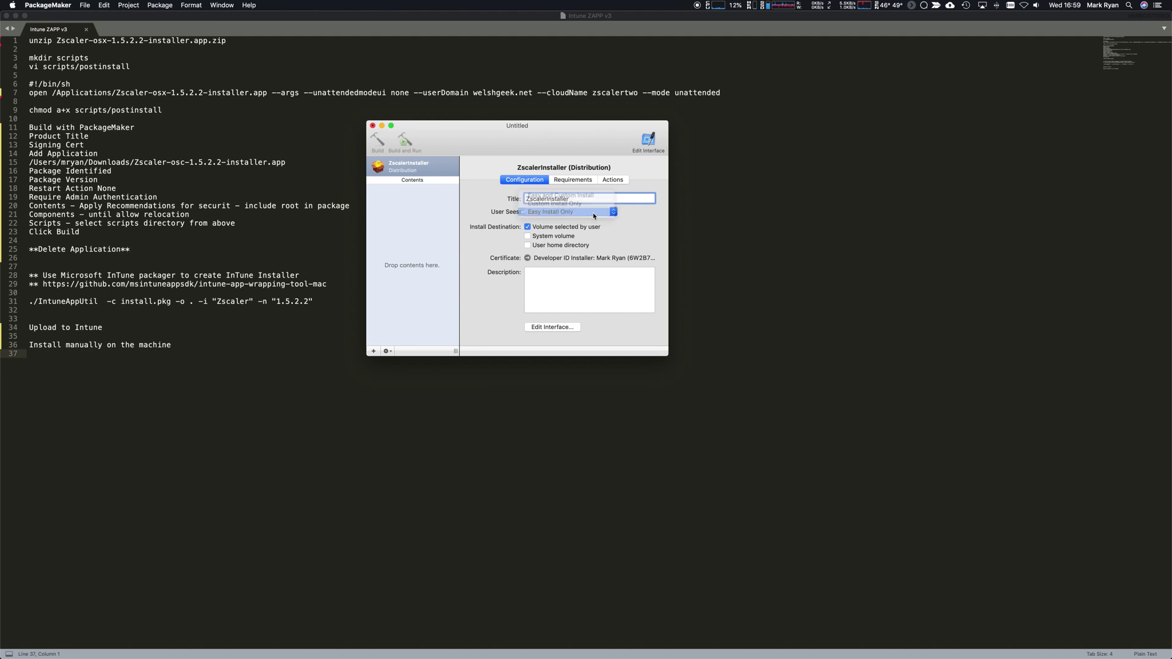
click(529, 228)
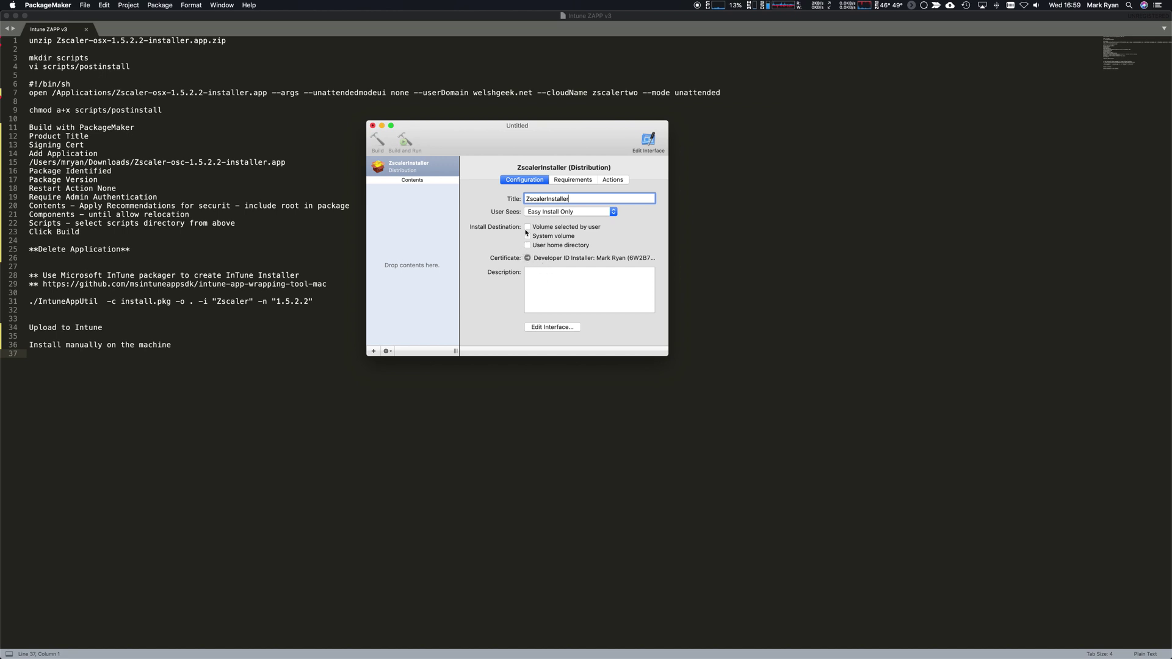
Enter ZscalerInstaller as the package description.
click(559, 286)
text(ZscalerInstall)
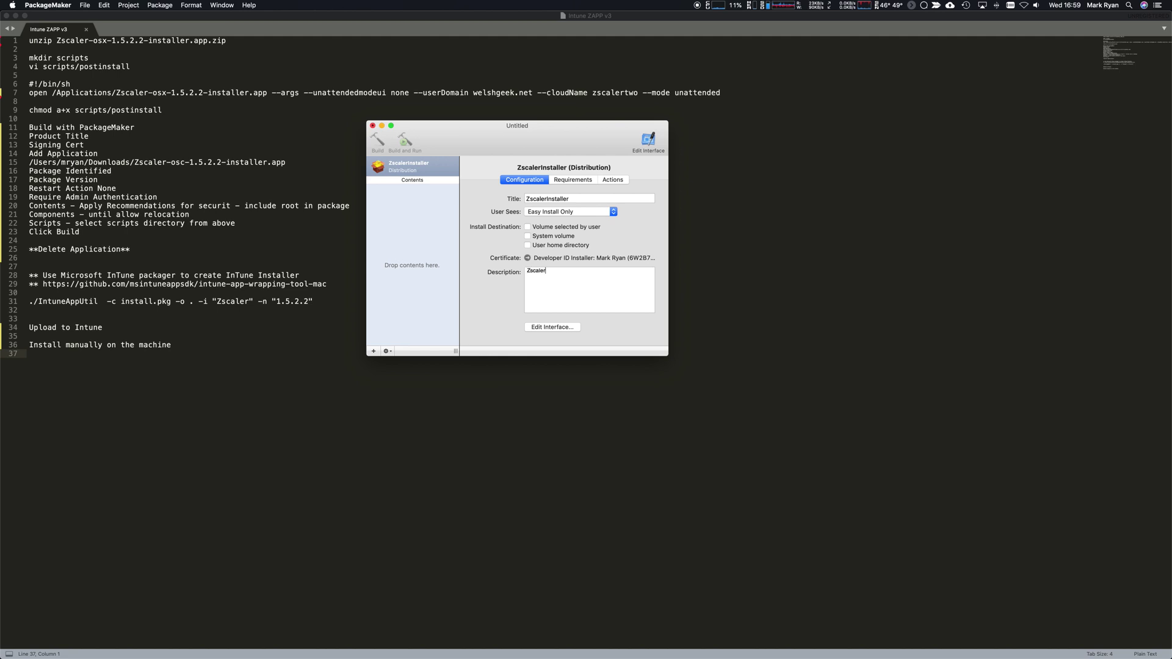
text(er)
click(604, 183)
click(573, 180)
click(524, 179)
key(super+Tab)
key(super+Tab)
key(super+Tab)
key(super+Tab)
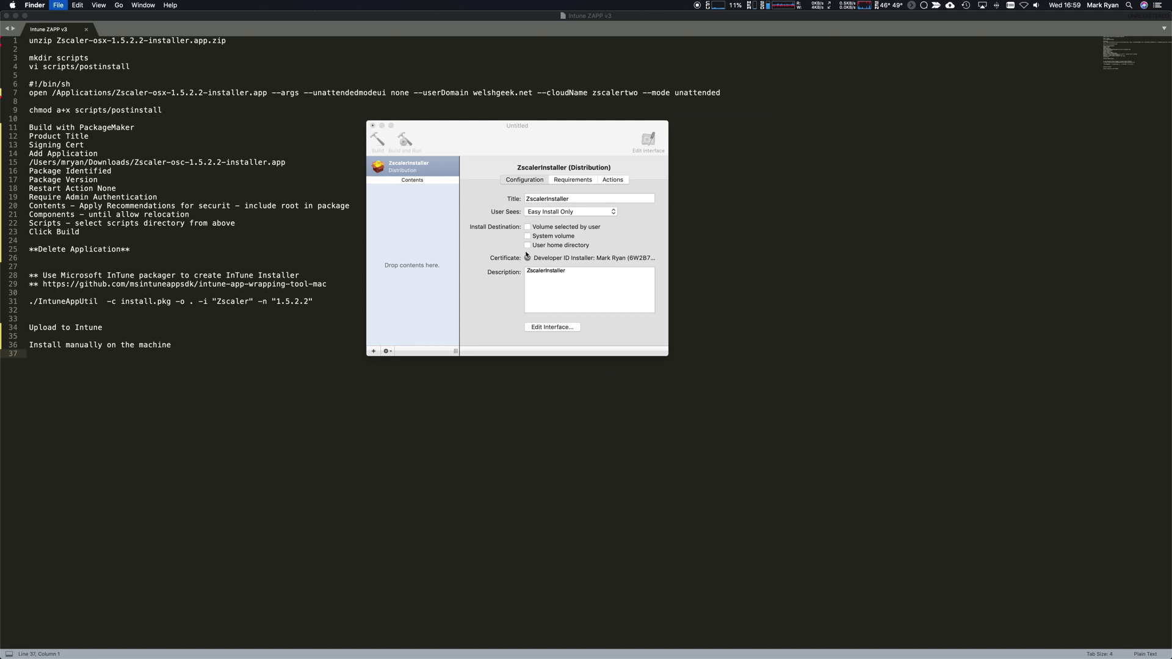
Drag the Zscaler installer app from Desktop/AppPackagerBuilds into the package contents.
key(super+n)
click(293, 102)
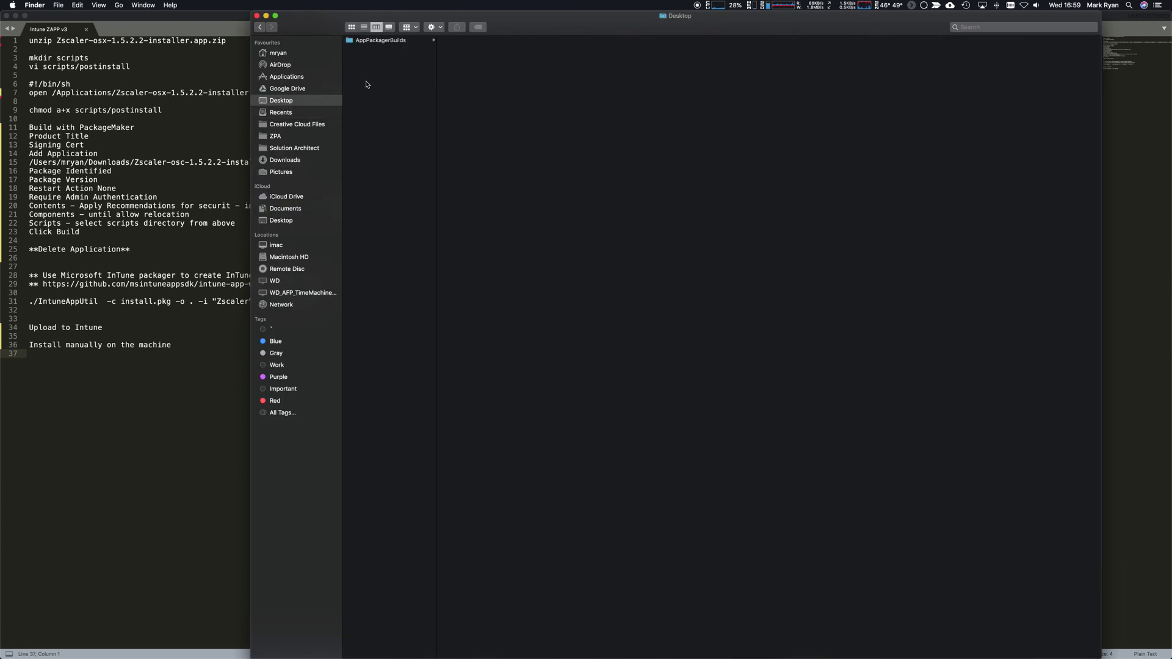
click(365, 43)
drag(490, 46, 412, 256)
key(super+Tab)
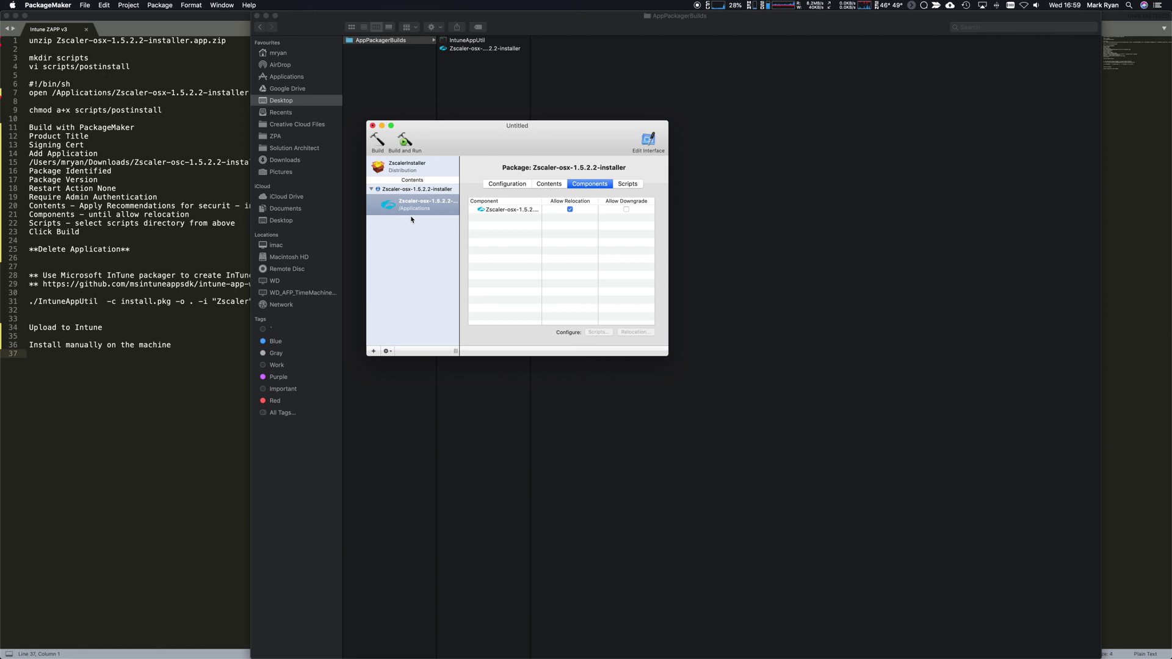
Disable Allow Relocation and apply recommended ownership and permissions to the Zscaler app.
click(569, 209)
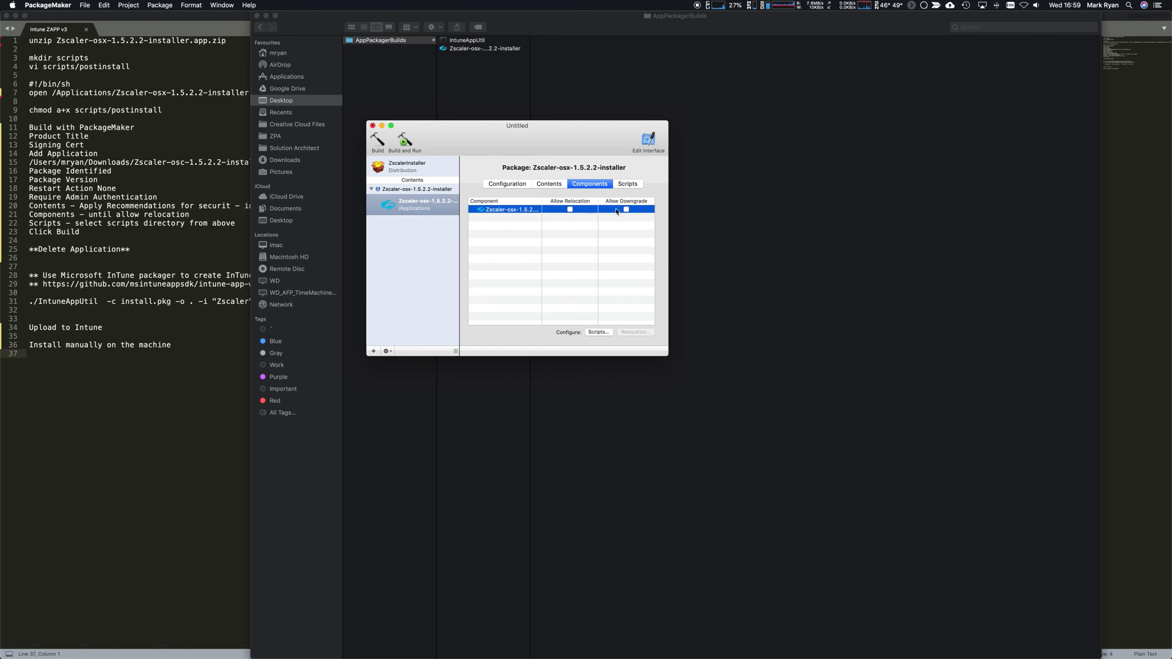
click(550, 184)
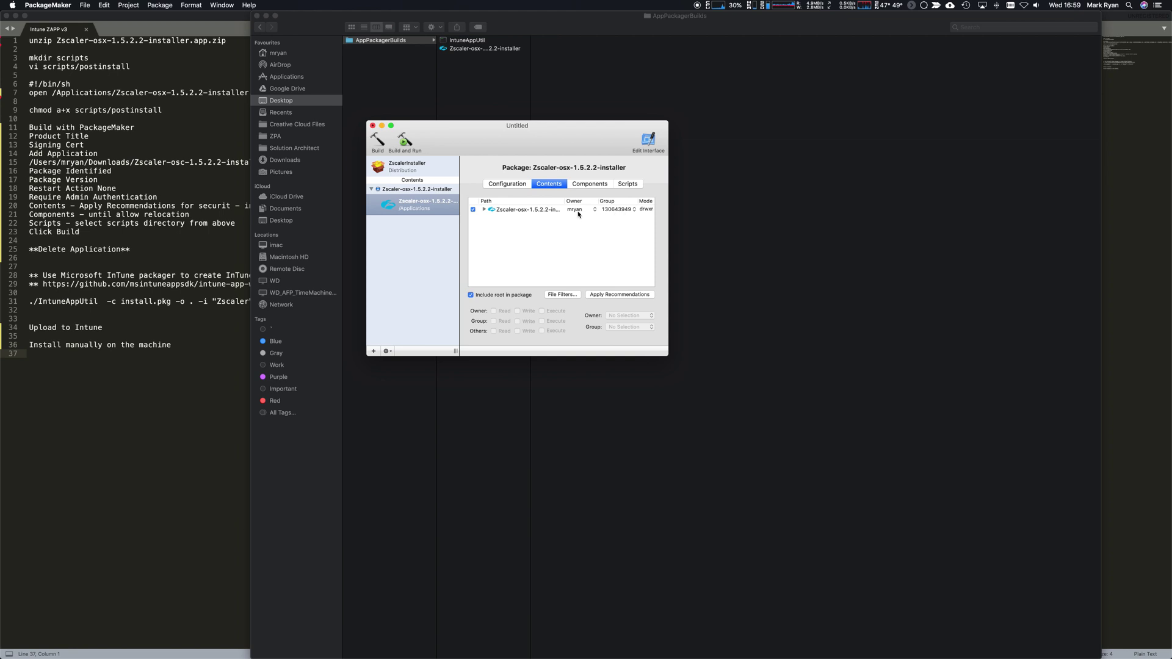
click(531, 211)
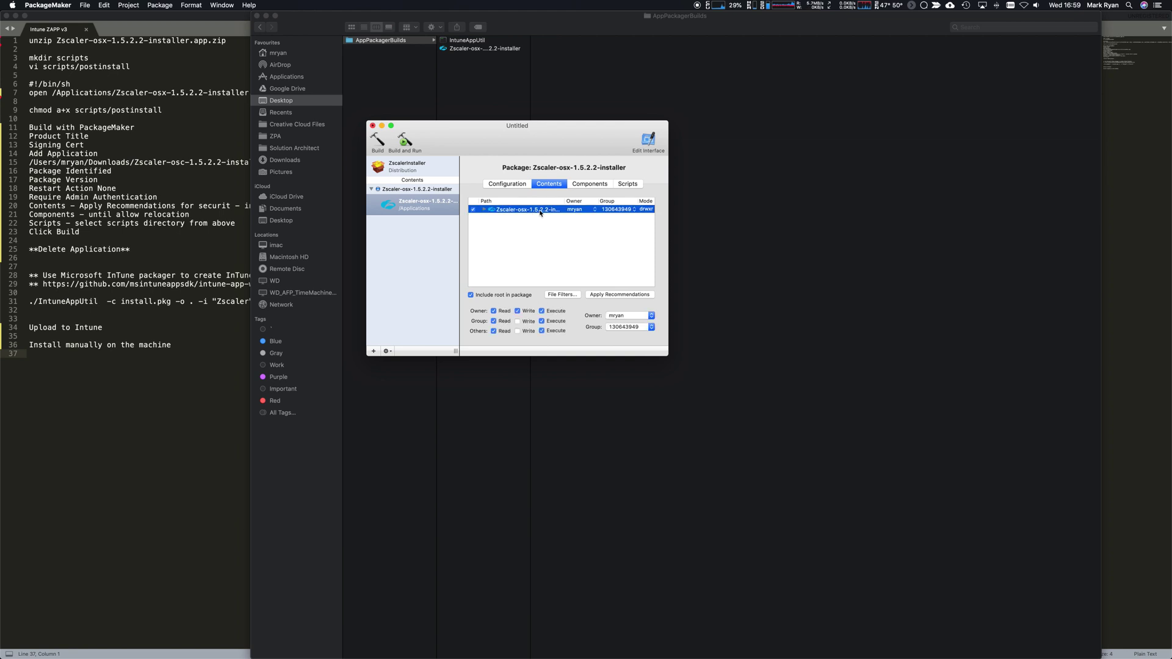
click(614, 295)
click(511, 186)
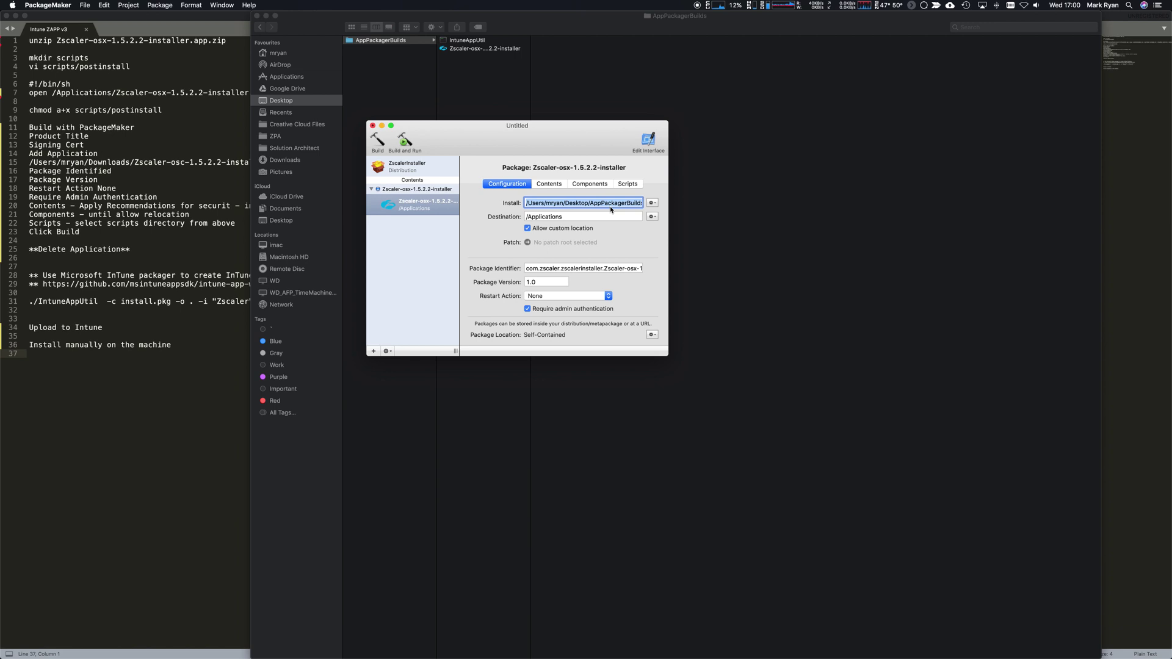
Disallow custom install location and trim the identifier to com.zscaler.zscalerinstaller.
click(557, 231)
click(601, 268)
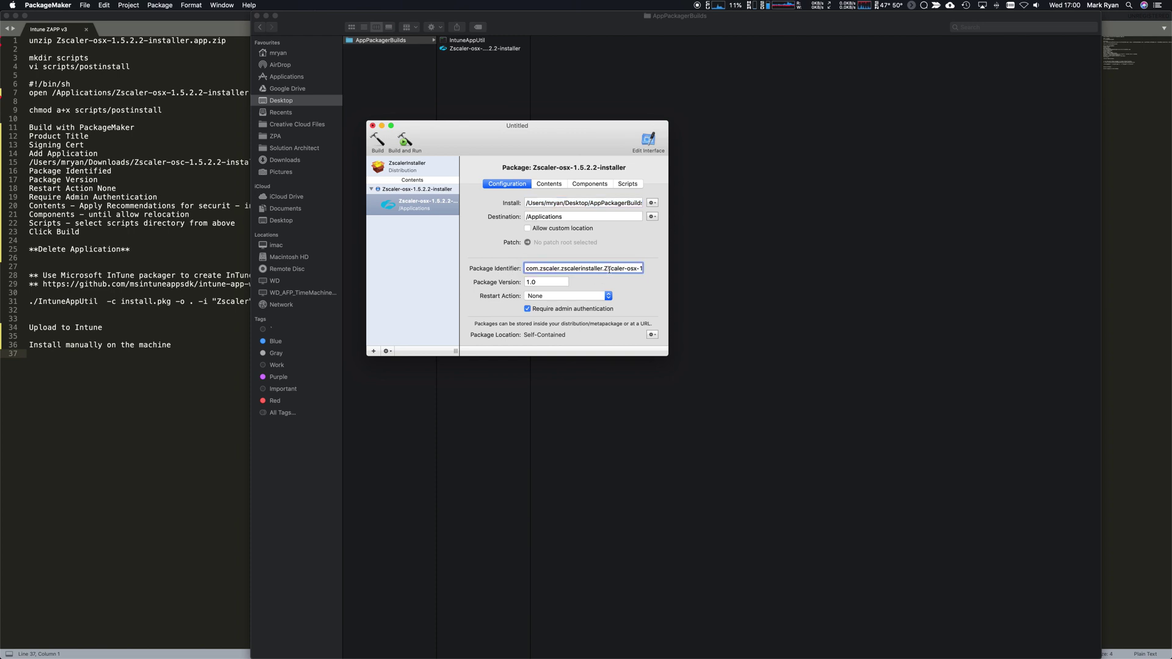
drag(607, 269, 651, 307)
key(BackSpace)
Change the package version from 1.0 to 1.9.
click(548, 283)
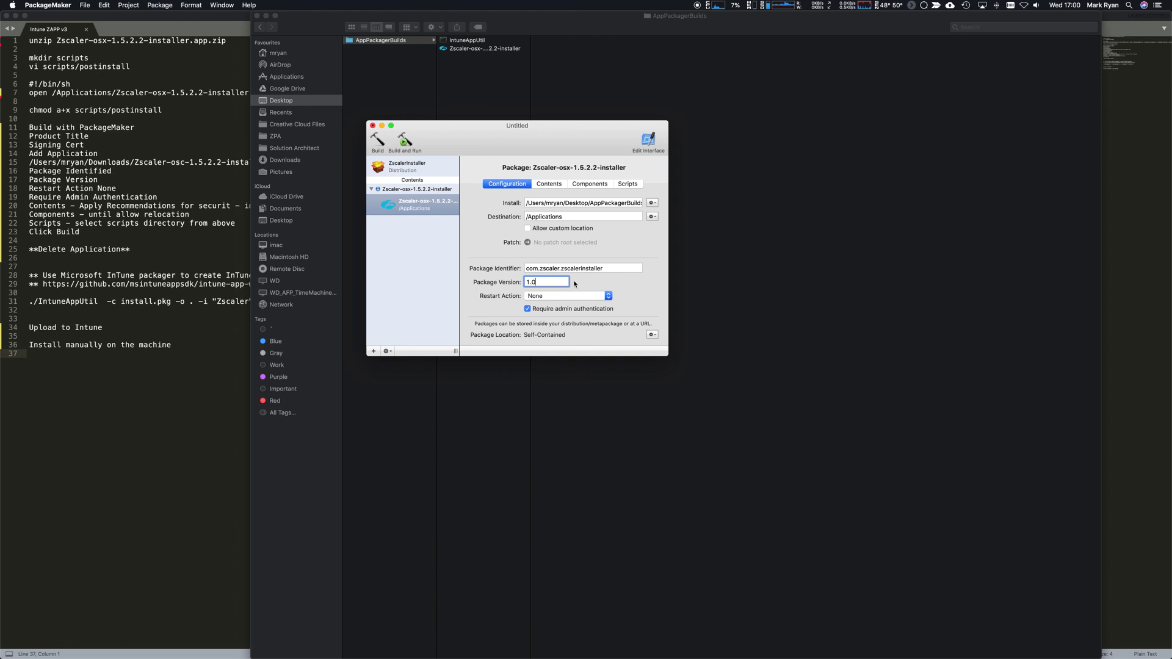
key(BackSpace)
text(9)
click(586, 185)
Set the scripts directory to Downloads/scripts and start building the package.
click(623, 185)
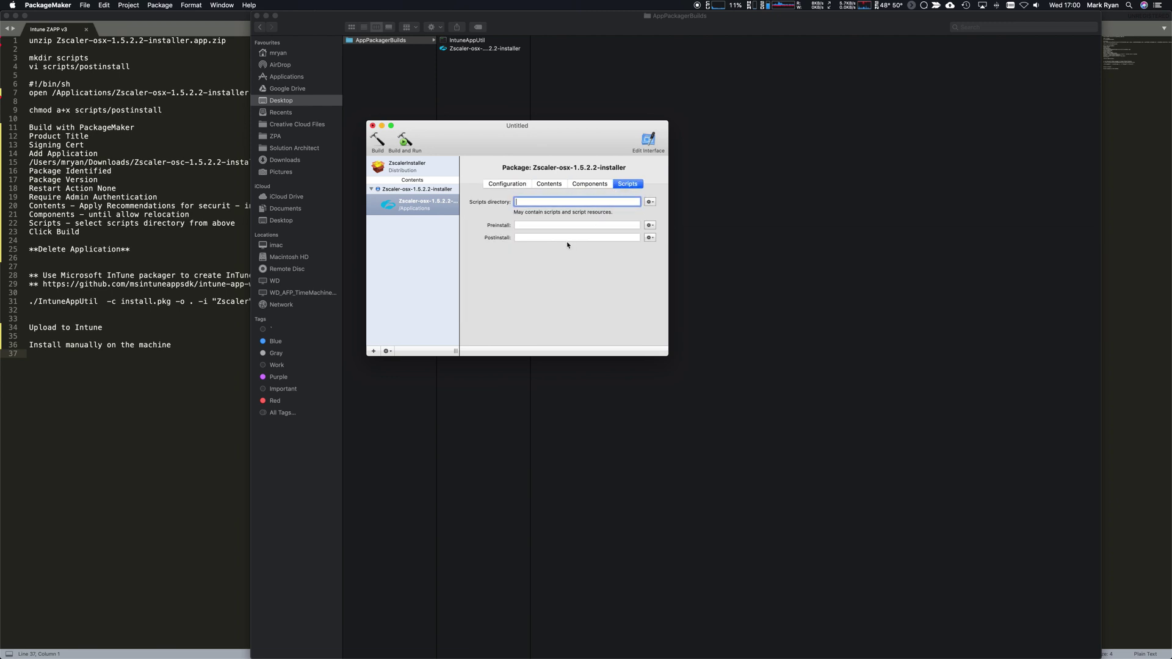
click(651, 202)
click(668, 212)
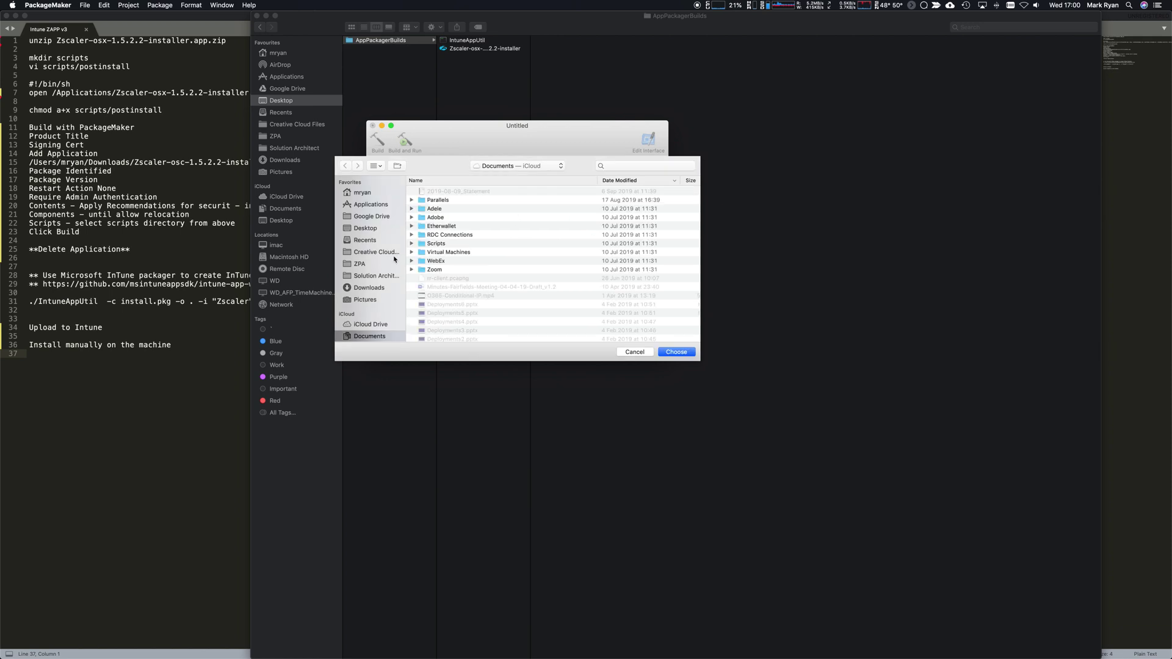
scroll(380, 305, down, 1)
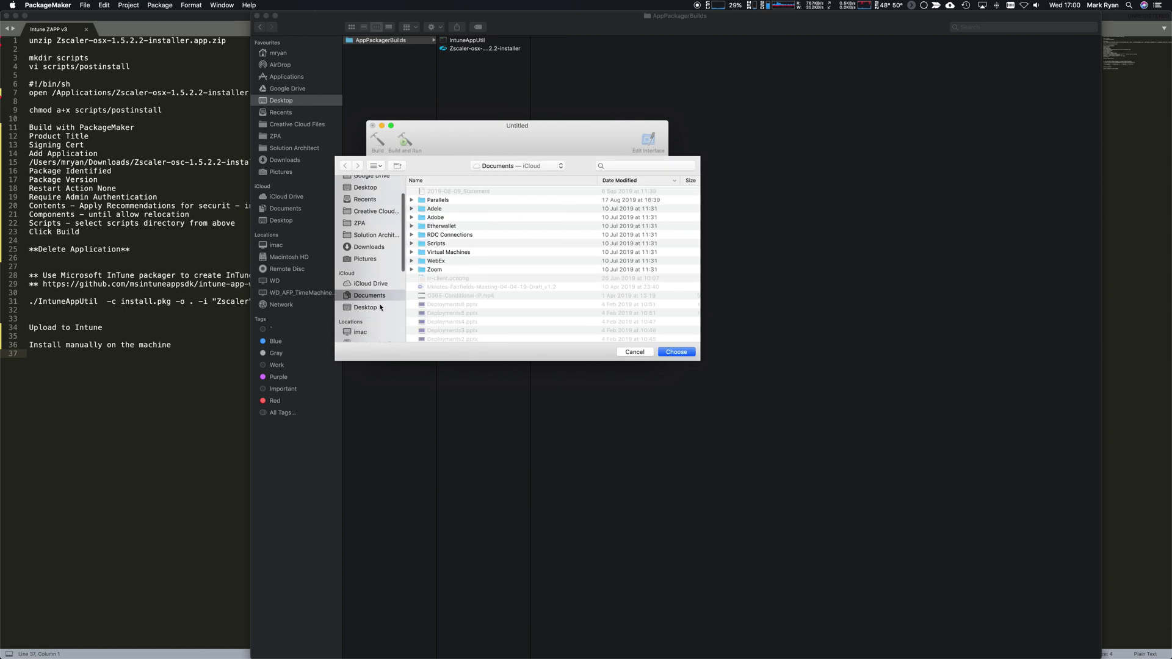
click(377, 274)
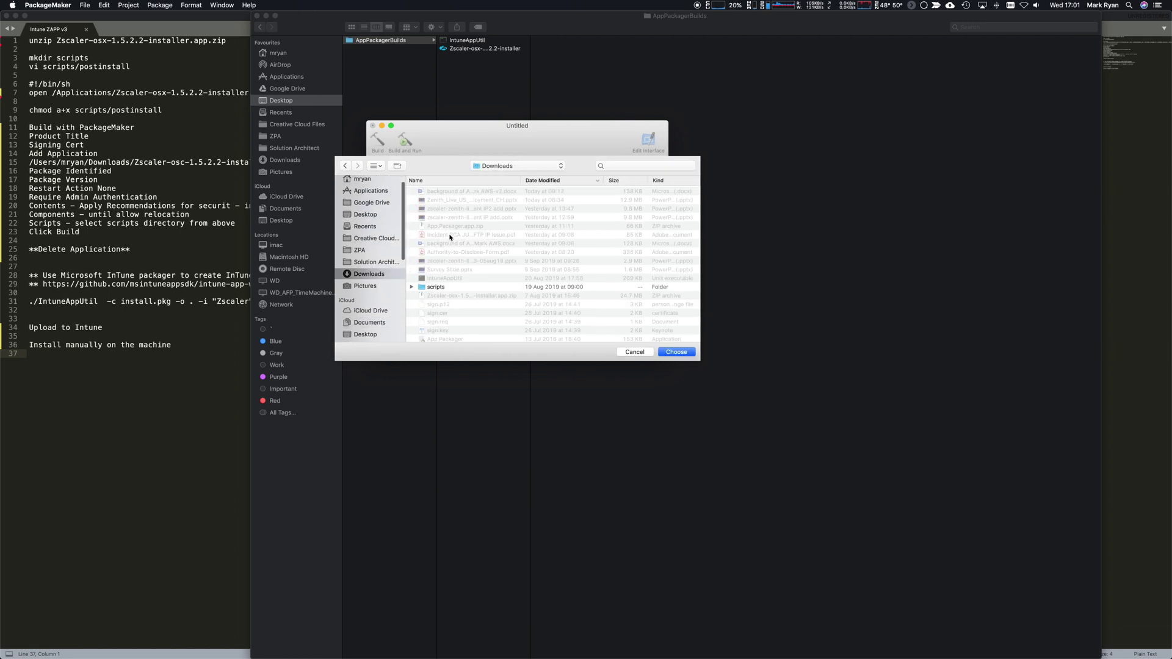
click(448, 287)
click(677, 352)
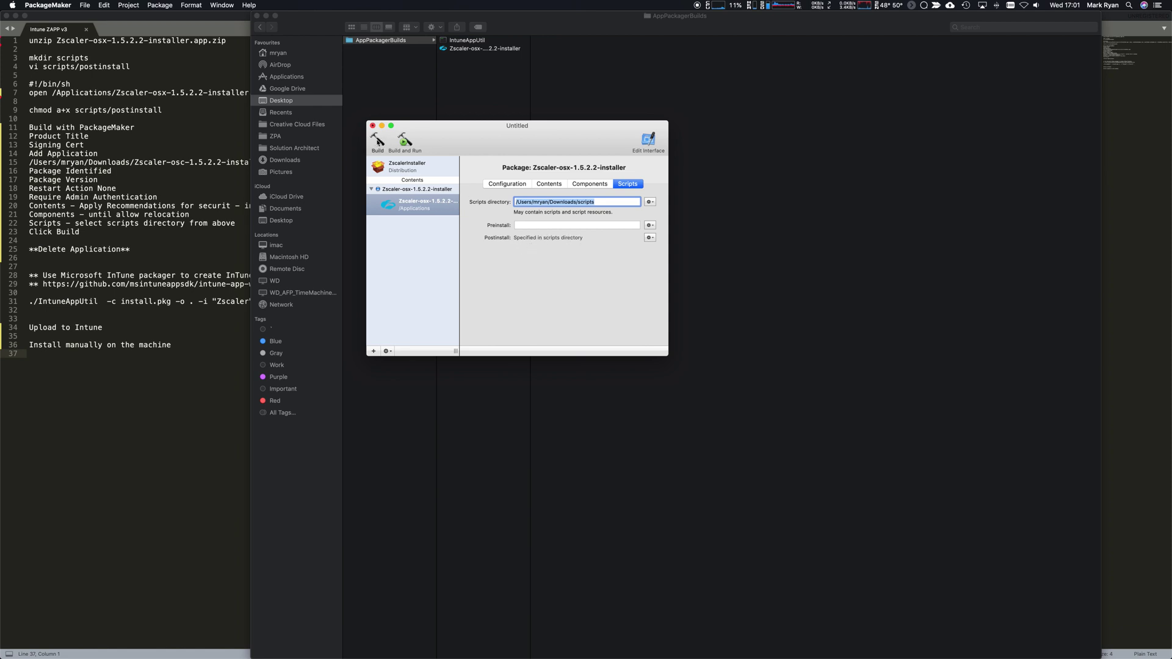
click(378, 142)
click(536, 197)
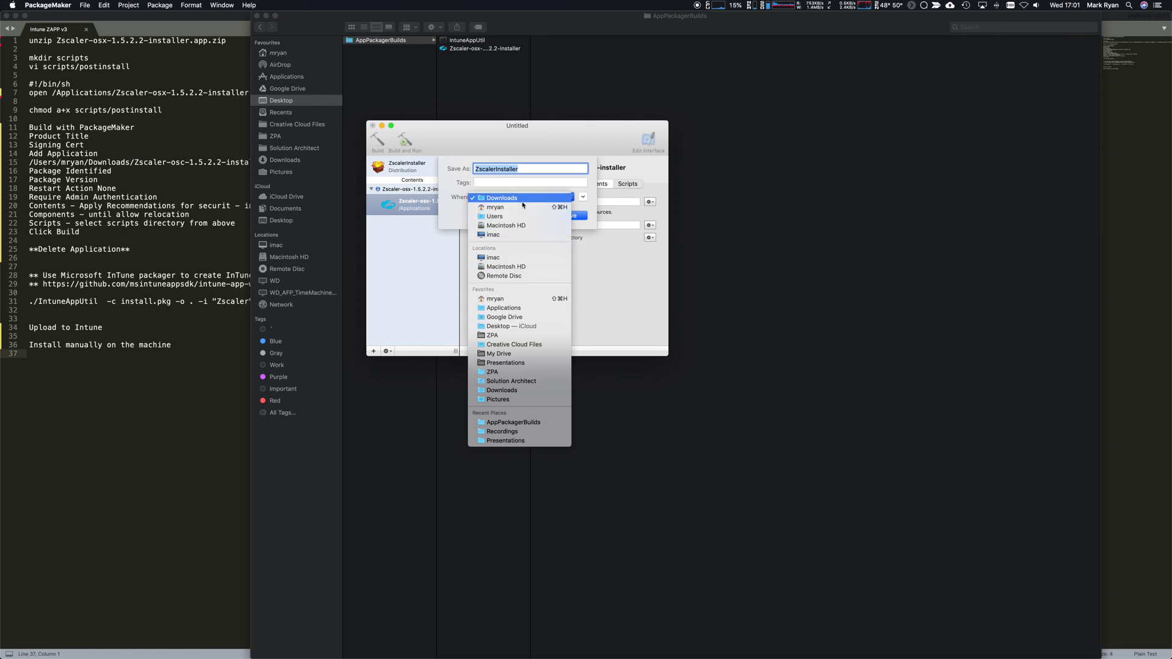
Save the ZscalerInstaller project into the AppPackagerBuilds folder.
click(547, 329)
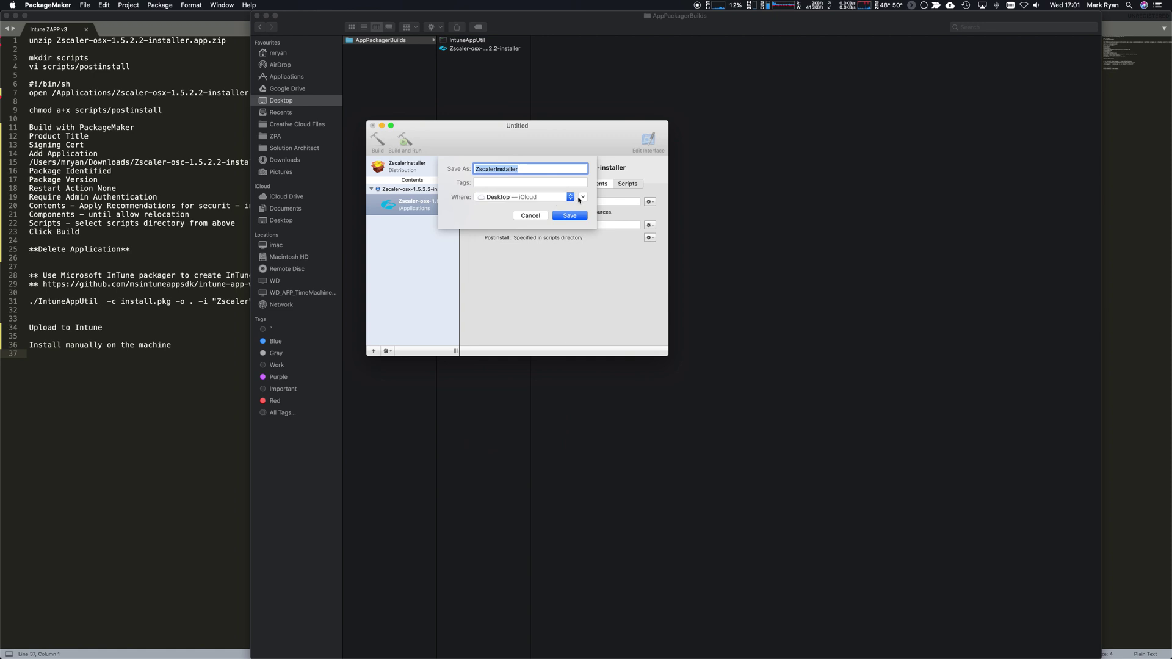
click(583, 196)
double_click(460, 230)
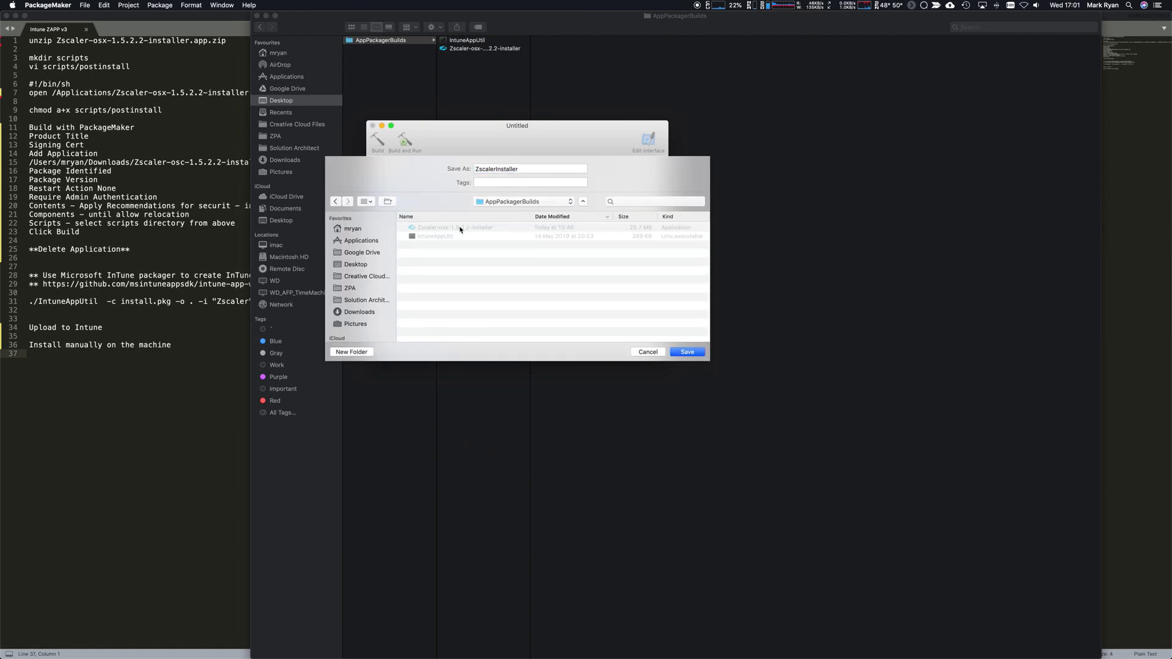
click(687, 352)
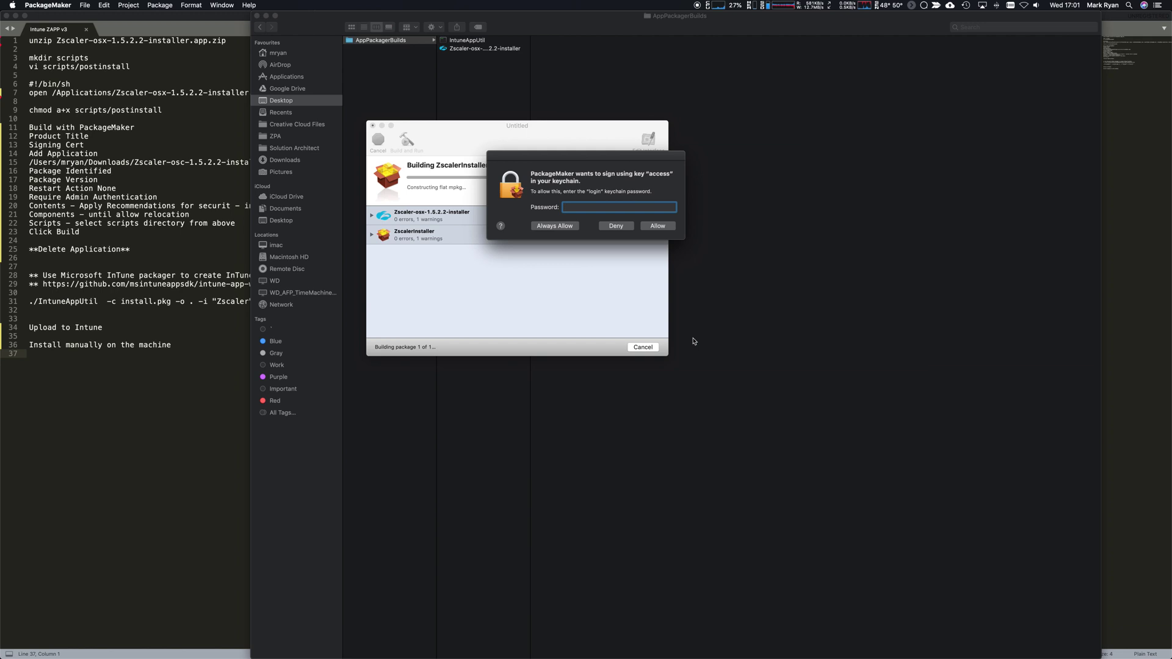
Enter the login keychain password to allow signing so the build succeeds.
text(••••••••••)
key(Return)
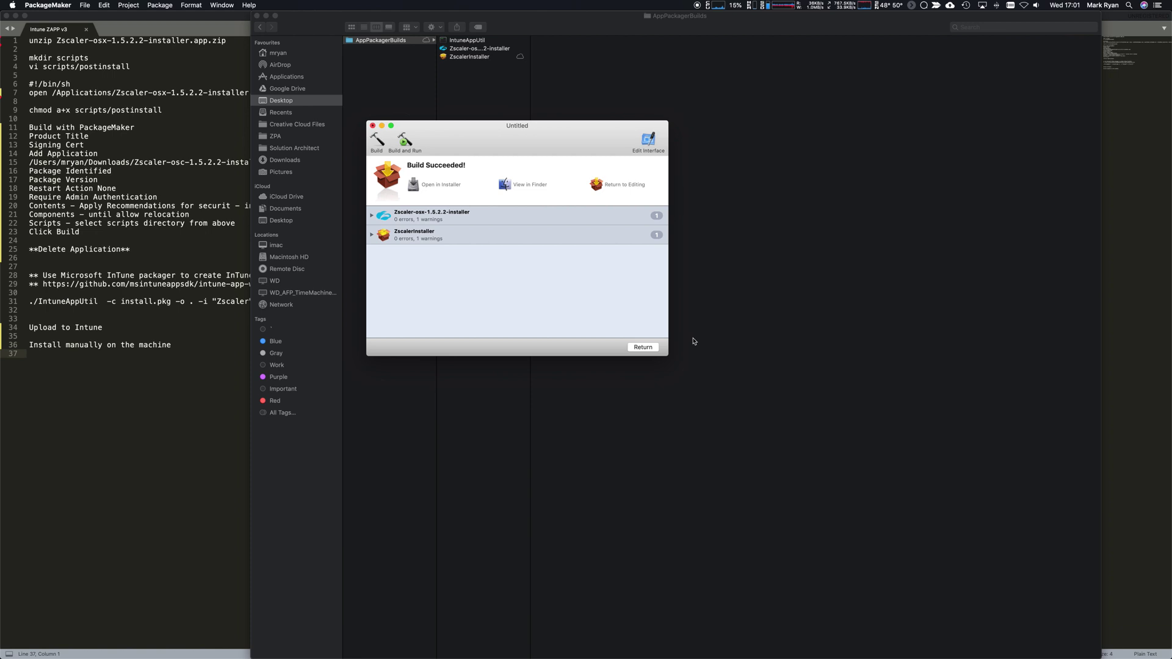
key(super+Tab)
key(Tab)
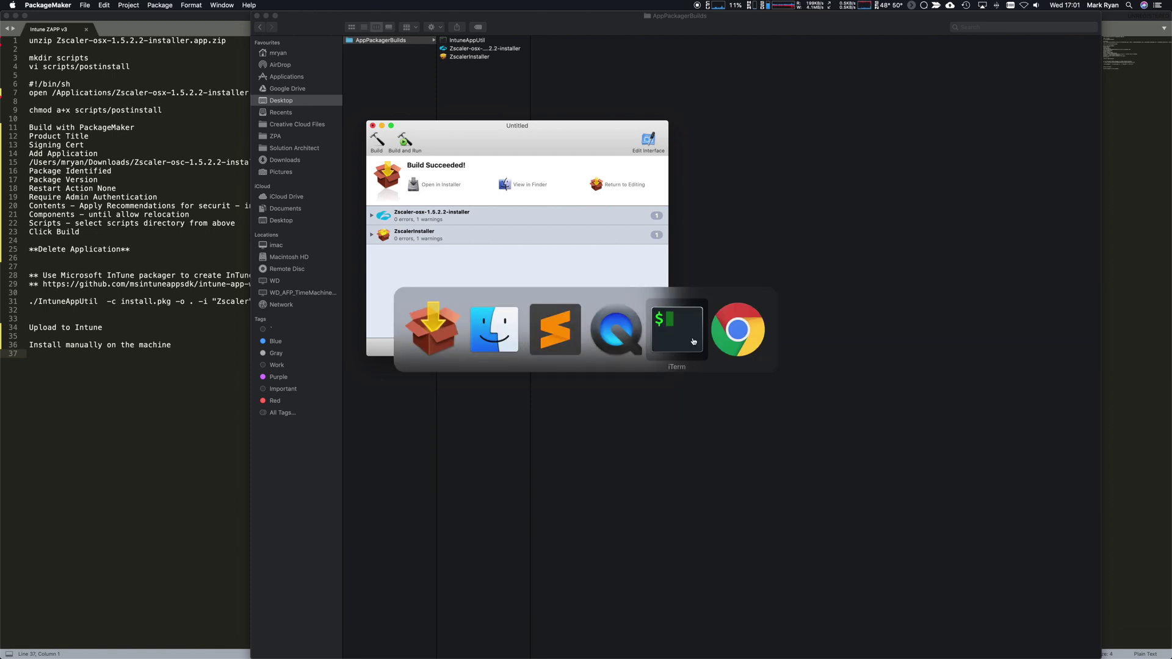
List the build folder with ls -lrt and open ZscalerInstaller.pkg.
text(ls)
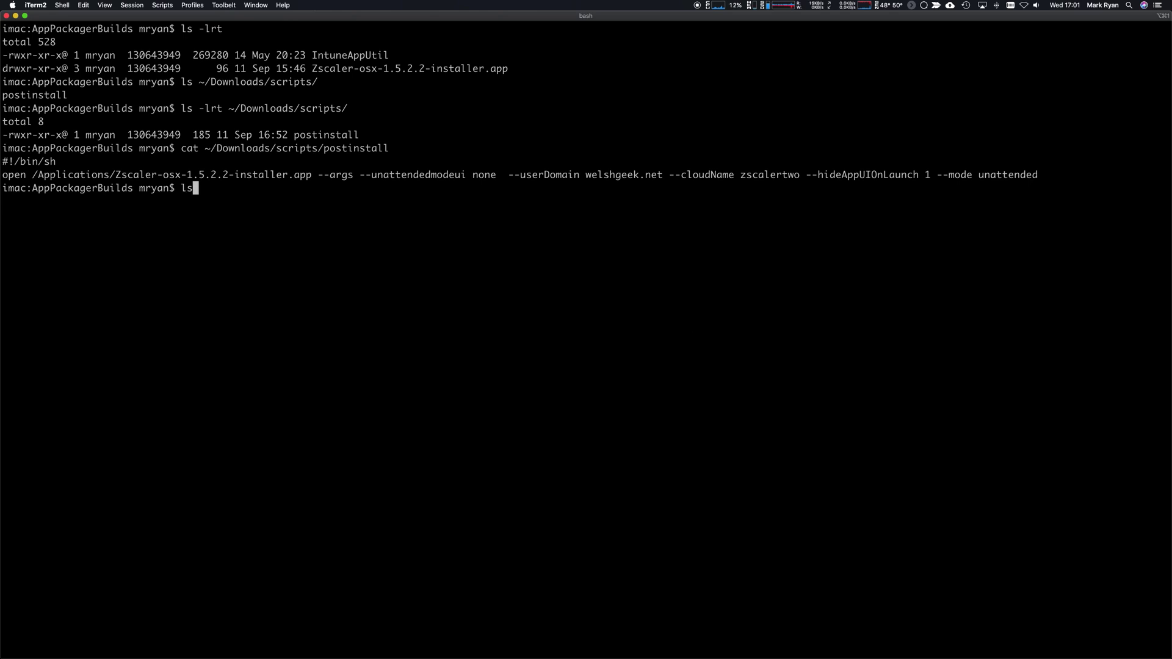
text( -lrt)
key(Return)
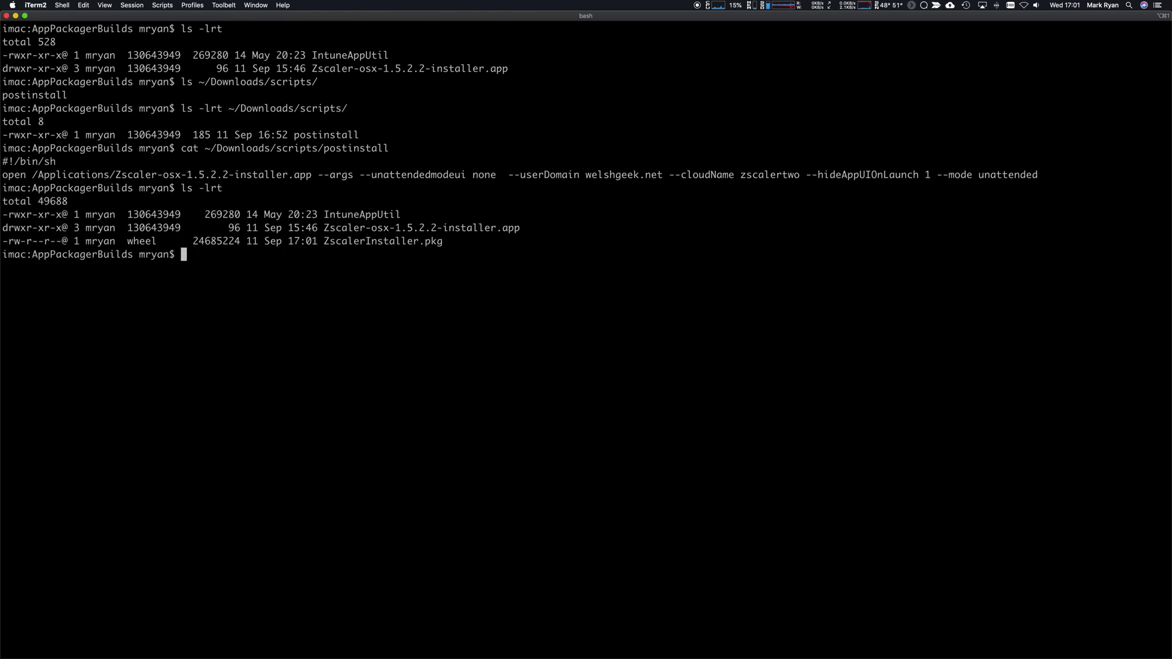
drag(323, 242, 455, 244)
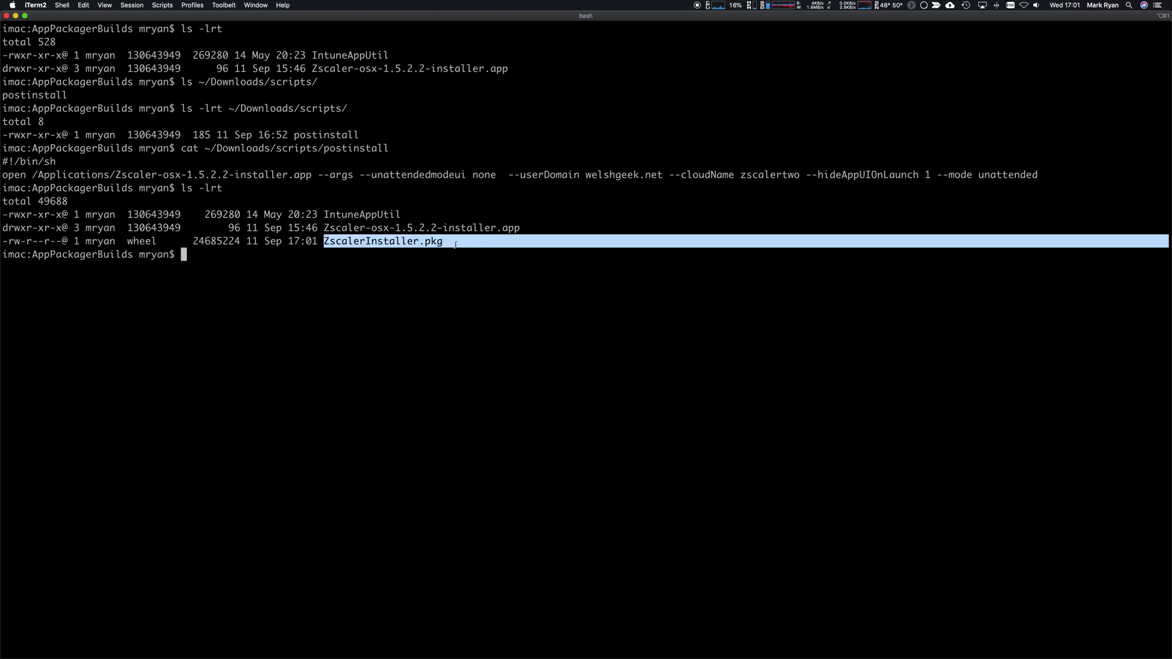
click(498, 322)
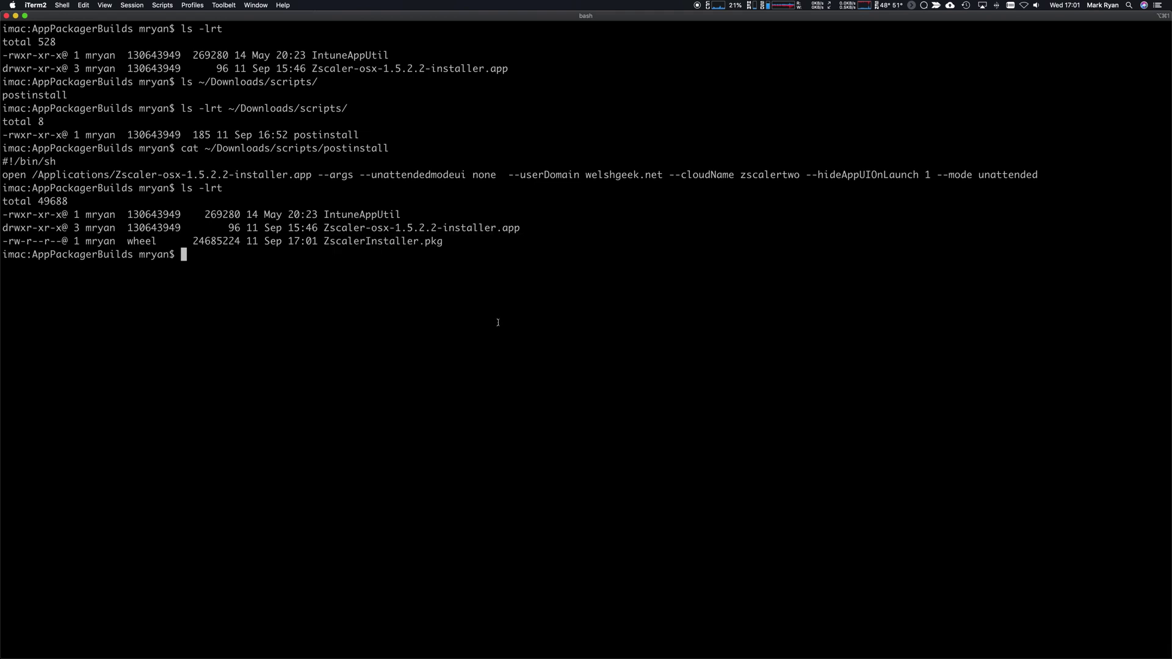
text(open Zs)
key(Tab)
text(I)
key(Tab)
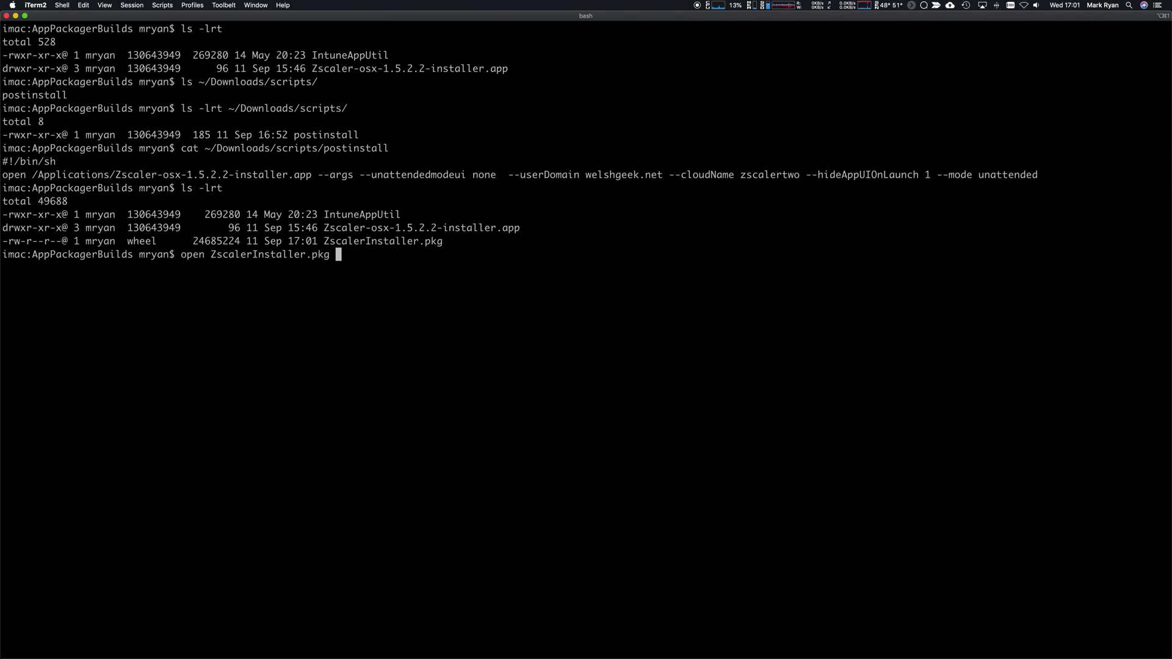
key(Return)
Force-delete ./Zscaler-osx-1.5.2.2-installer.app/ with rm -rf.
text(rm )
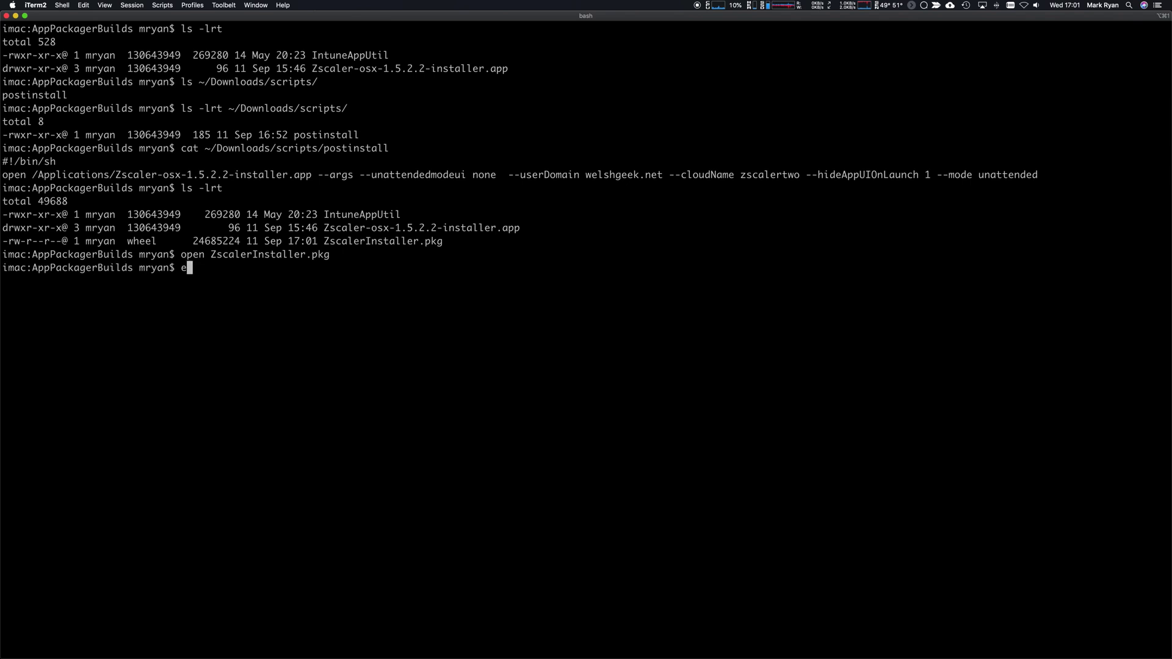
text(Zscaler-)
key(Tab)
key(BackSpace)
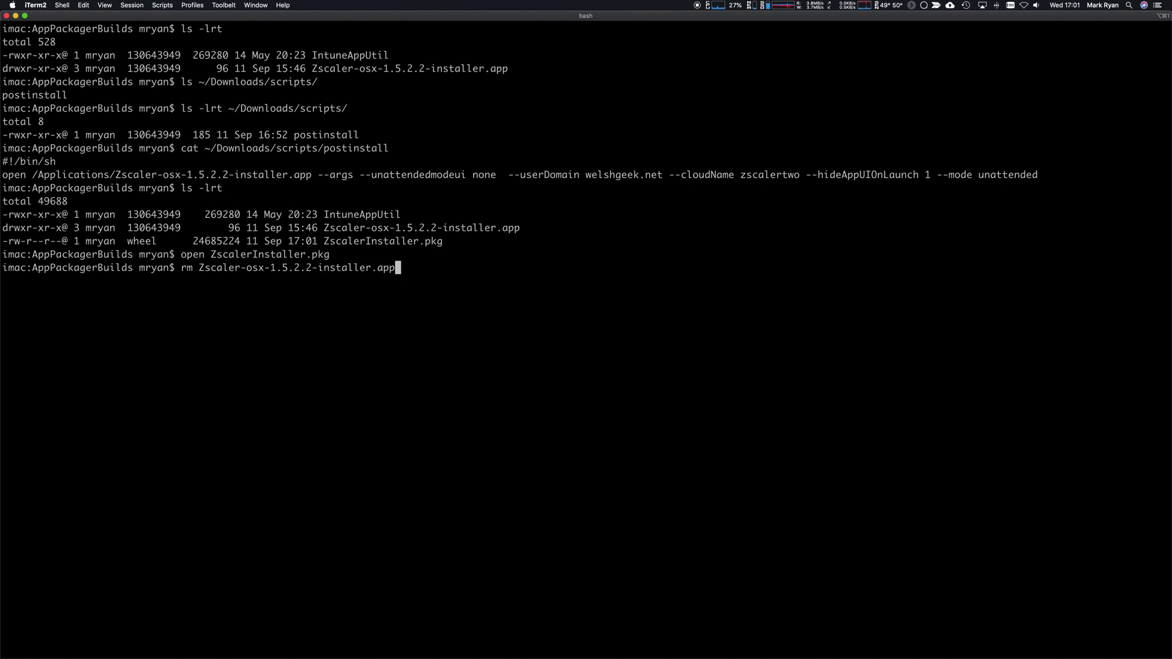
key(ctrl+c)
text(rm -rf ./ZSc)
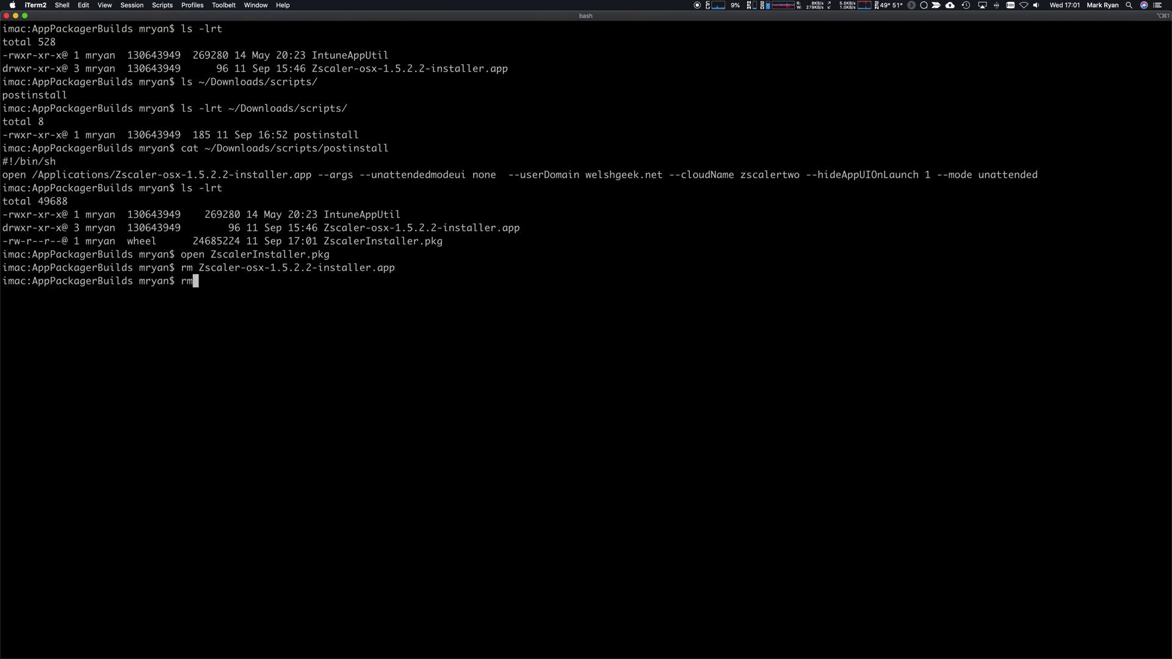
key(Tab)
key(BackSpace)
key(BackSpace)
text(scaler)
key(Tab)
key(Return)
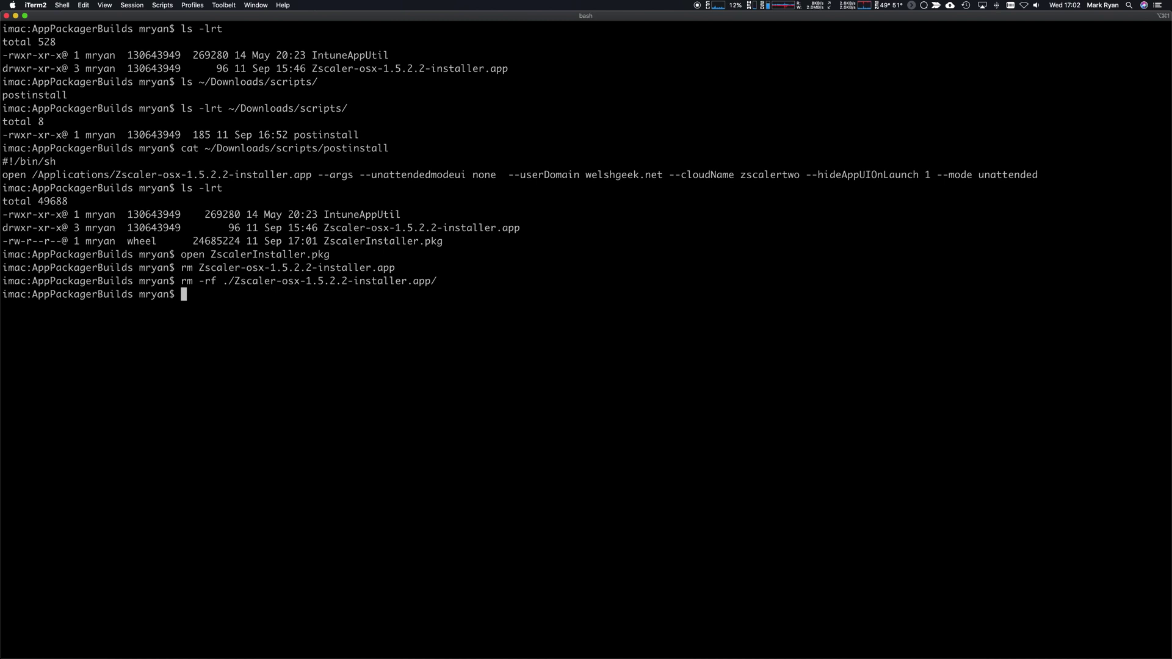
Run open ZscalerInstaller.pkg again to launch the installer.
text(open Zs)
key(Tab)
text(i)
key(Tab)
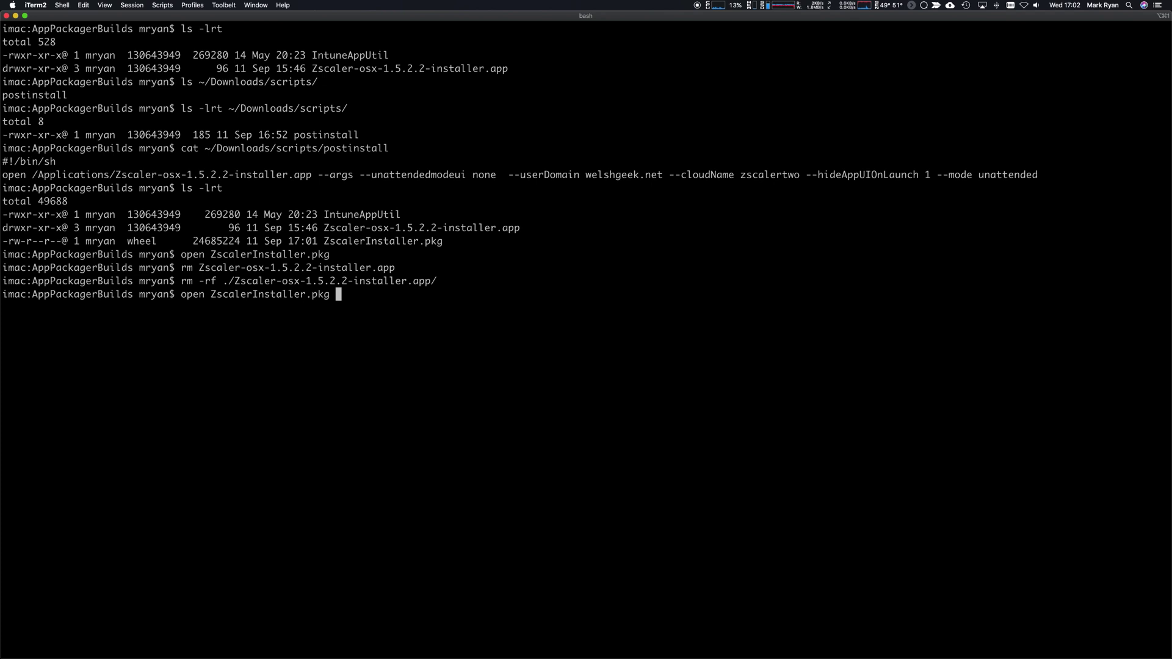
key(Return)
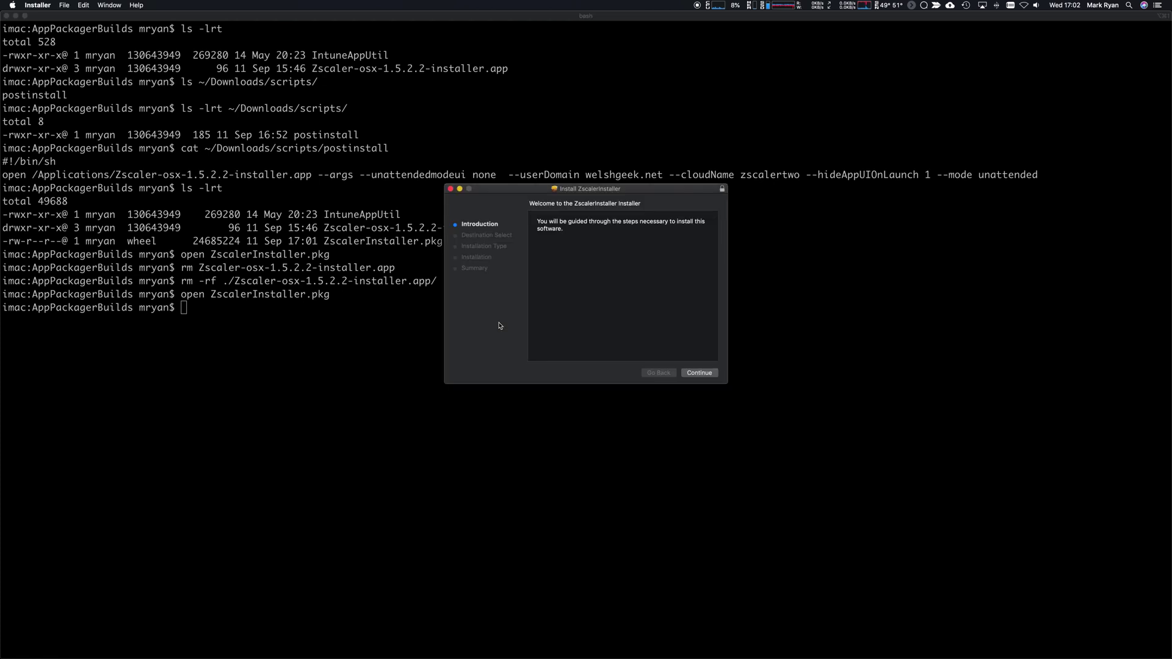
Install ZscalerInstaller.pkg, authorising with the admin password and the Zscaler prompt, then close Installer.
click(696, 374)
click(702, 374)
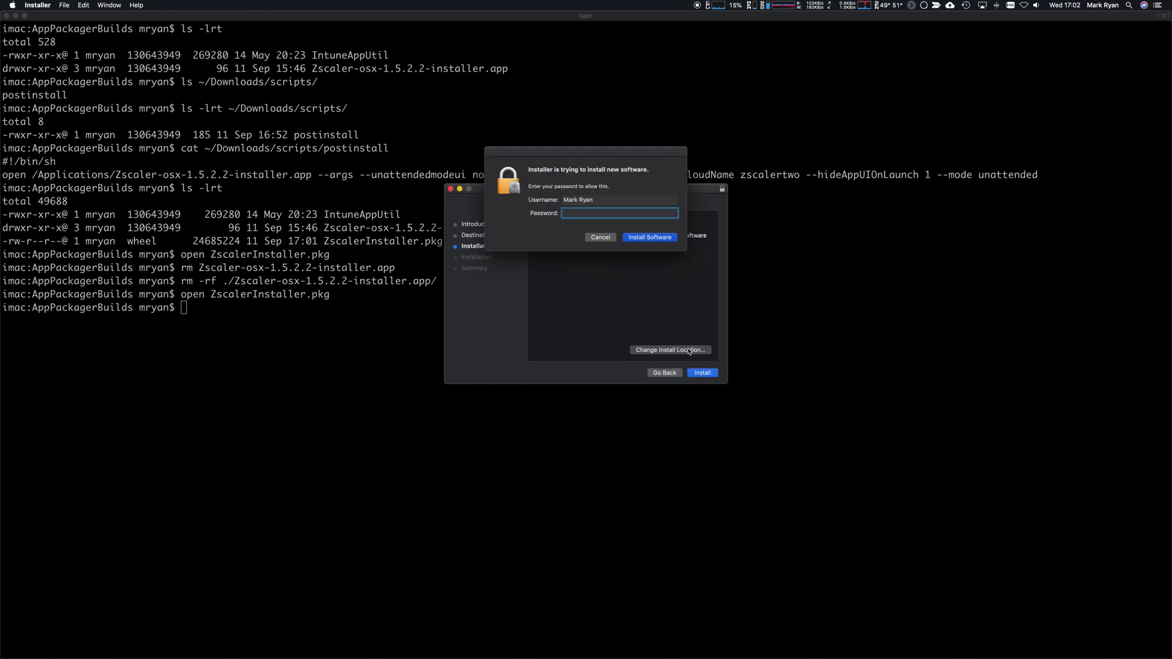
text(•••••••••••)
key(Return)
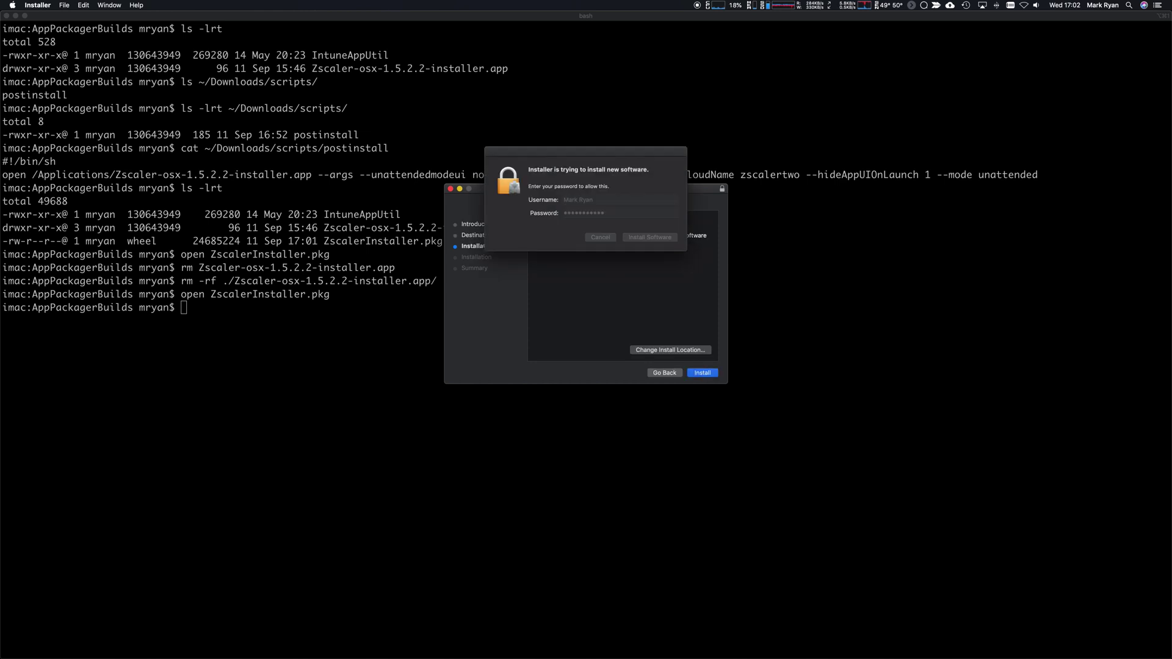
text(••••)
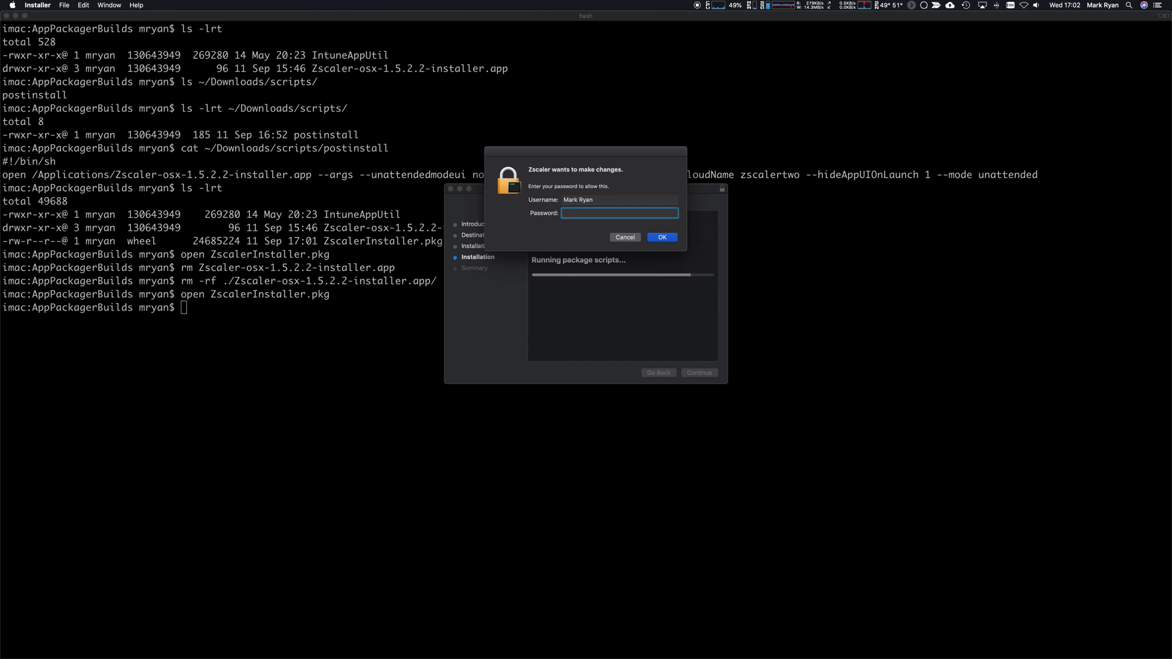
text(•••••••)
key(Return)
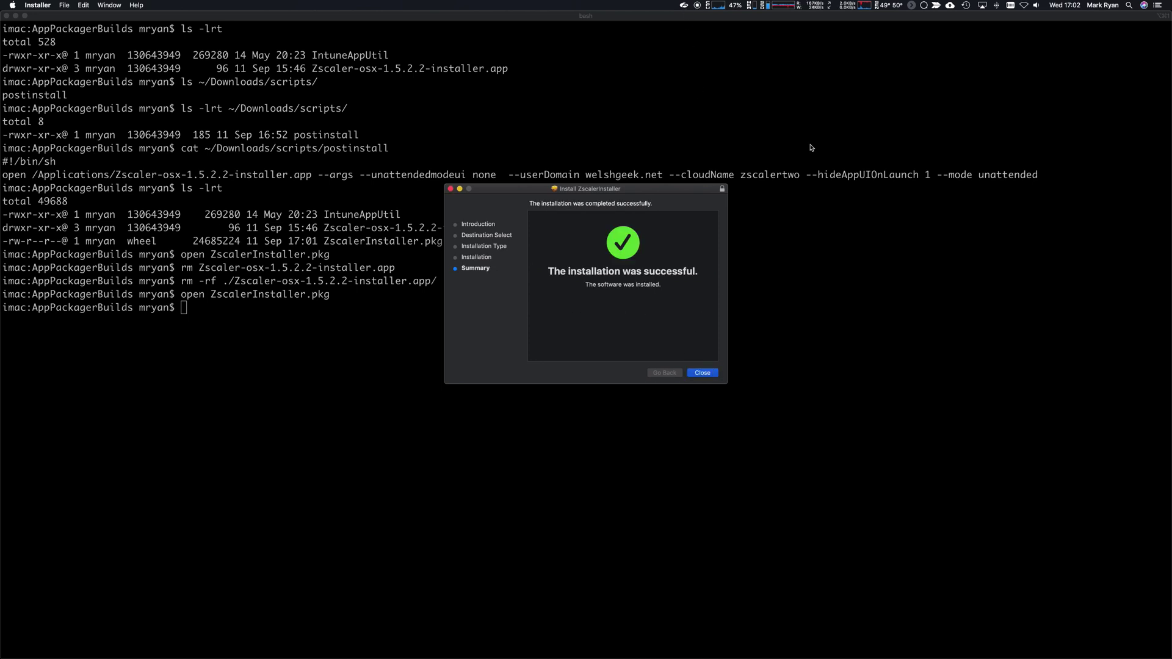
click(703, 374)
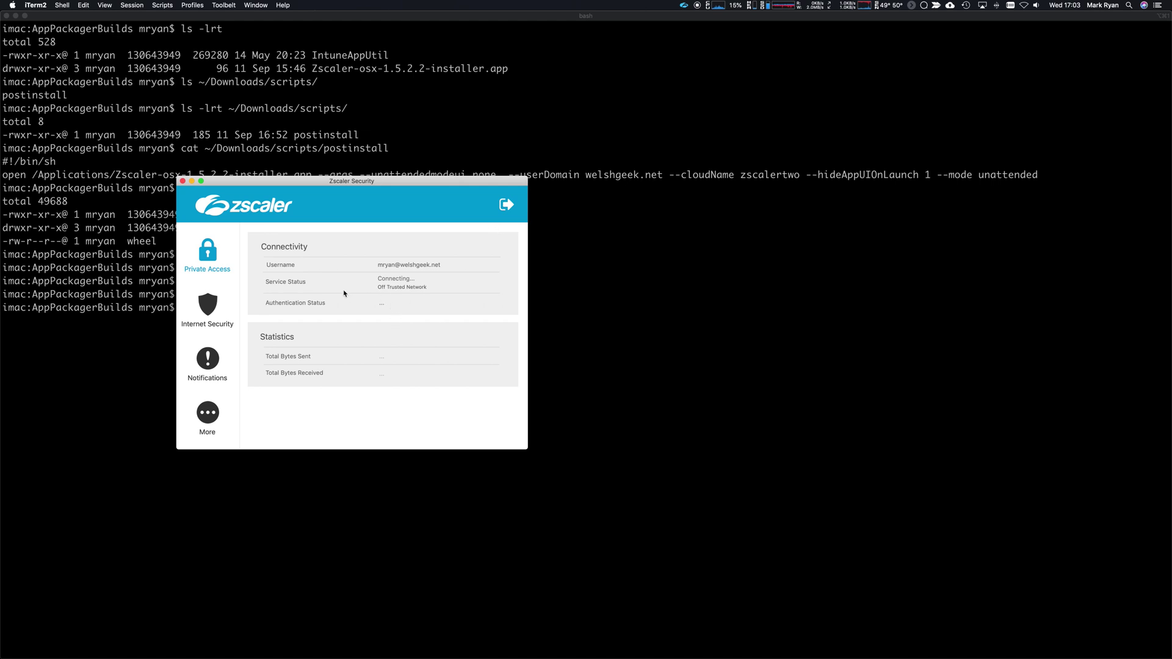
Check the Internet Security and Private Access status pages, then log out of Zscaler.
click(205, 309)
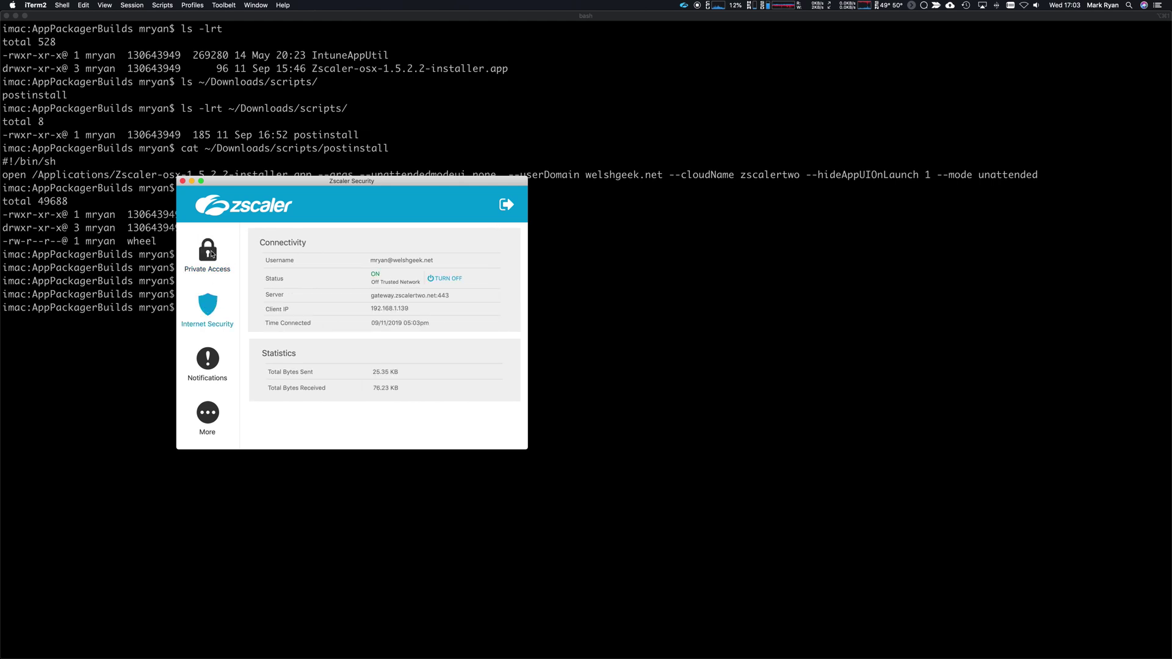
click(212, 254)
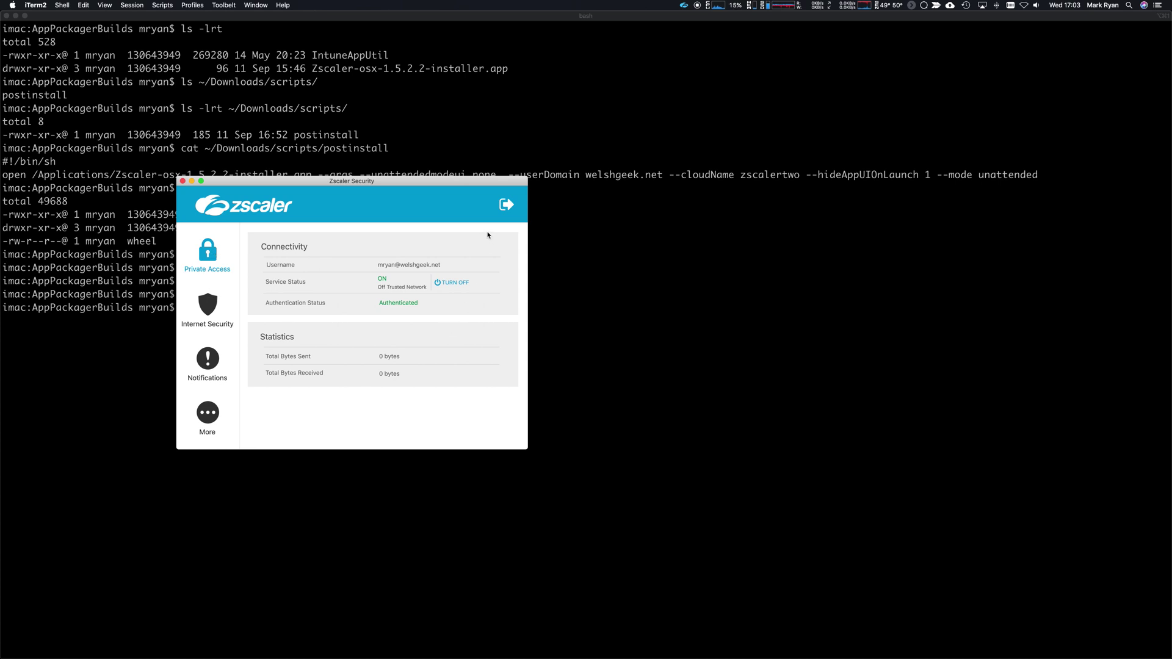
click(506, 205)
click(418, 262)
Exit Zscaler Security from its menu-bar icon.
click(688, 7)
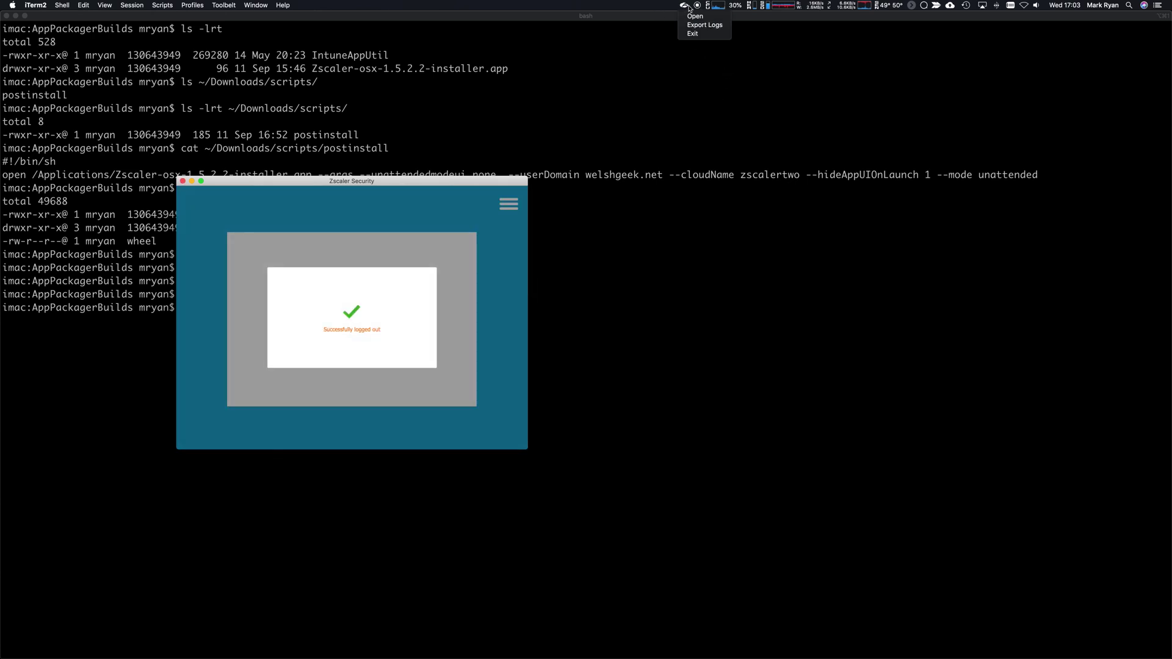
click(695, 38)
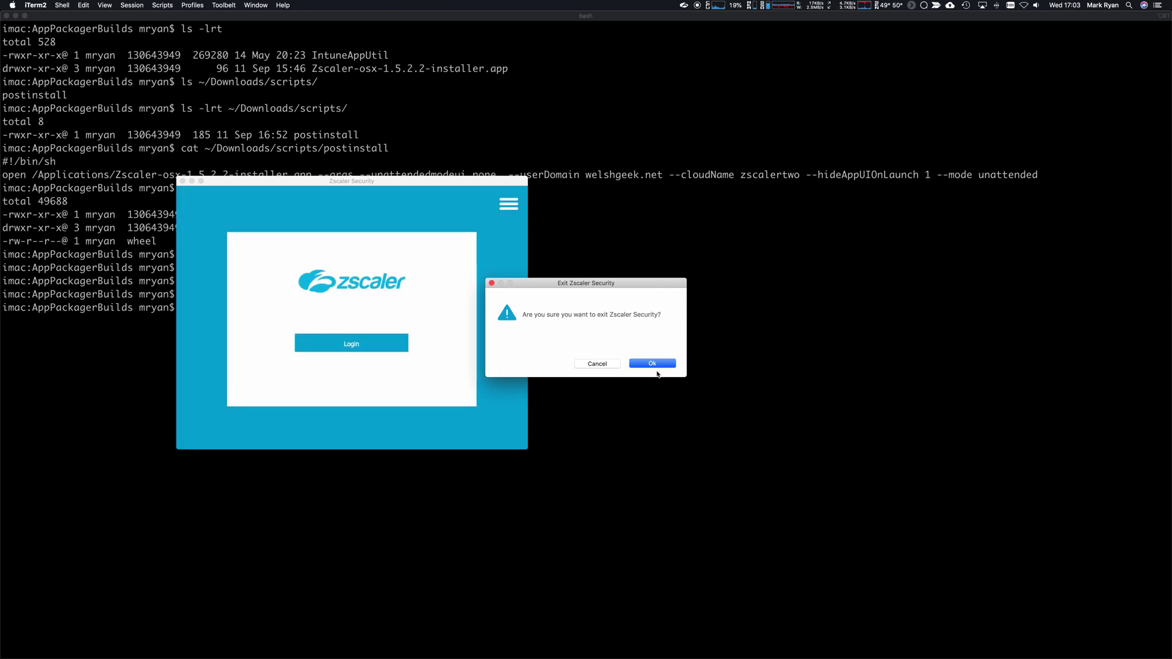
click(654, 363)
Switch to Finder and show the Applications folder.
key(super+Tab)
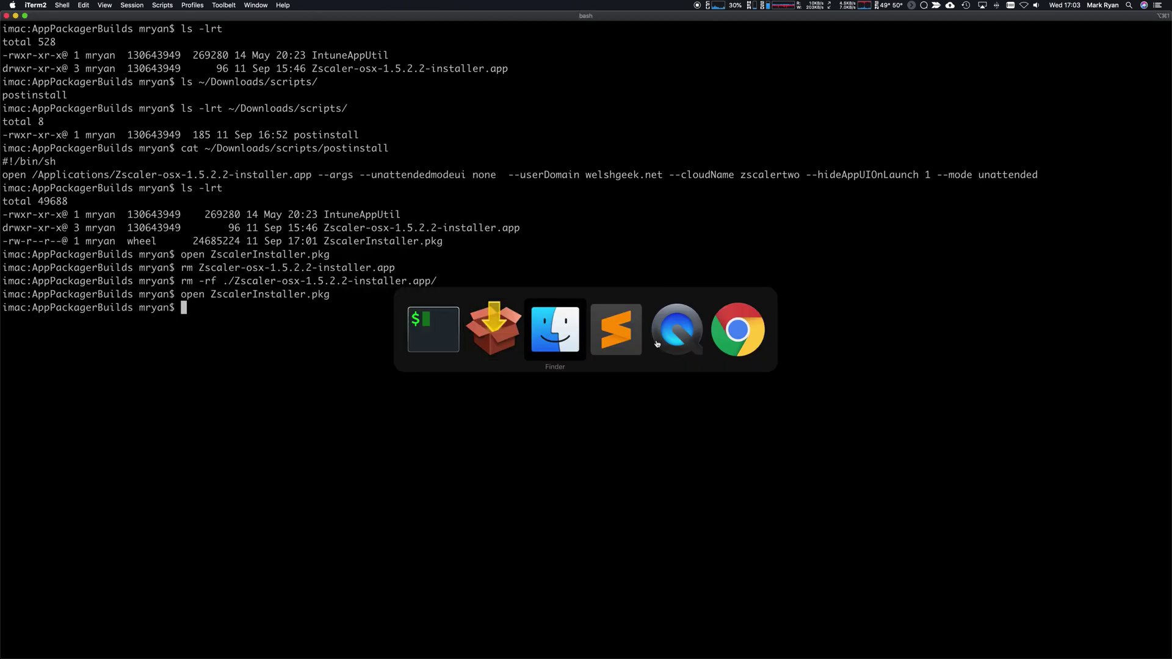
key(super+Tab)
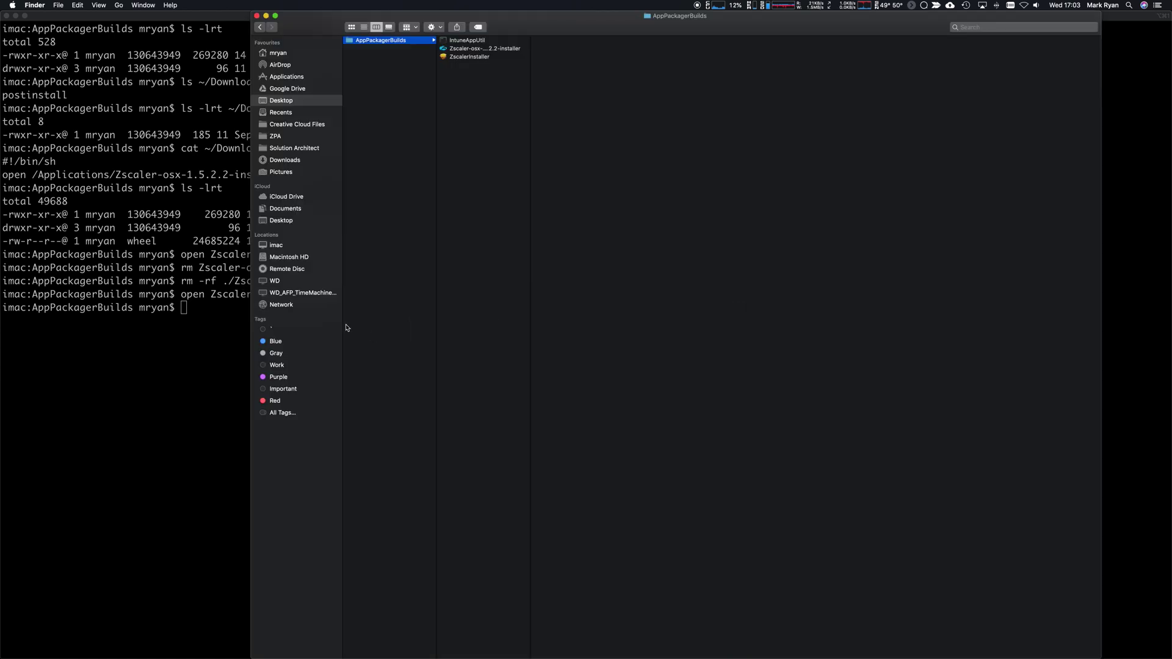
click(277, 76)
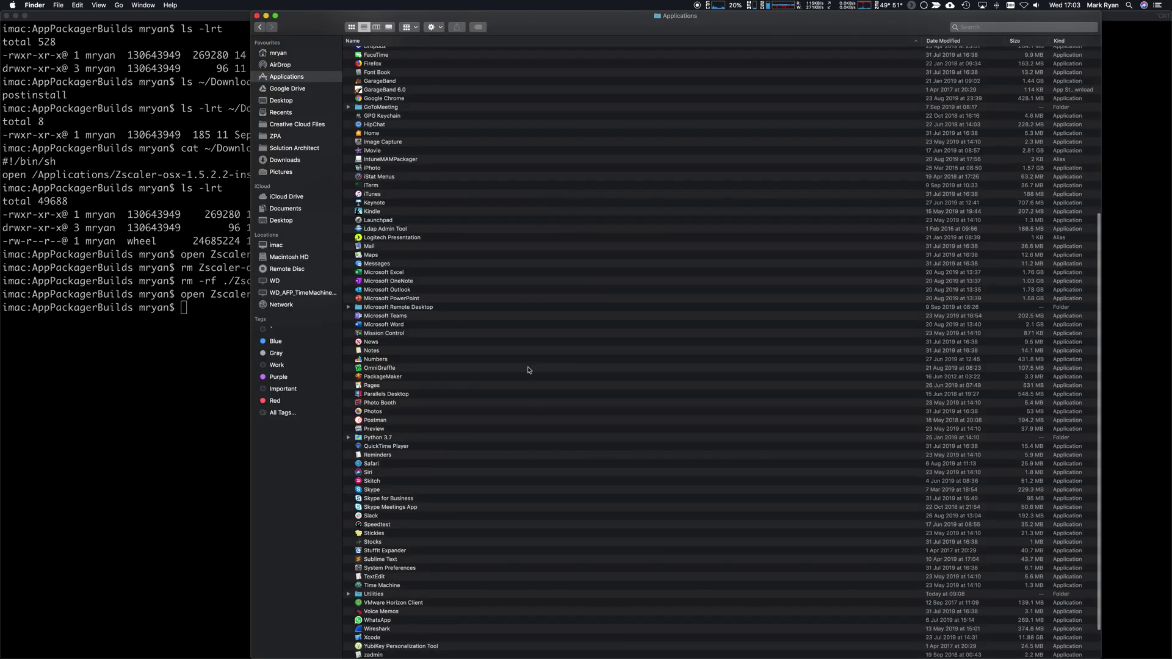
scroll(525, 364, down, 15)
Run Zscaler's UninstallApplication with the admin password, then select the Zscaler-osx-1.5.2.2-installer entry.
double_click(406, 639)
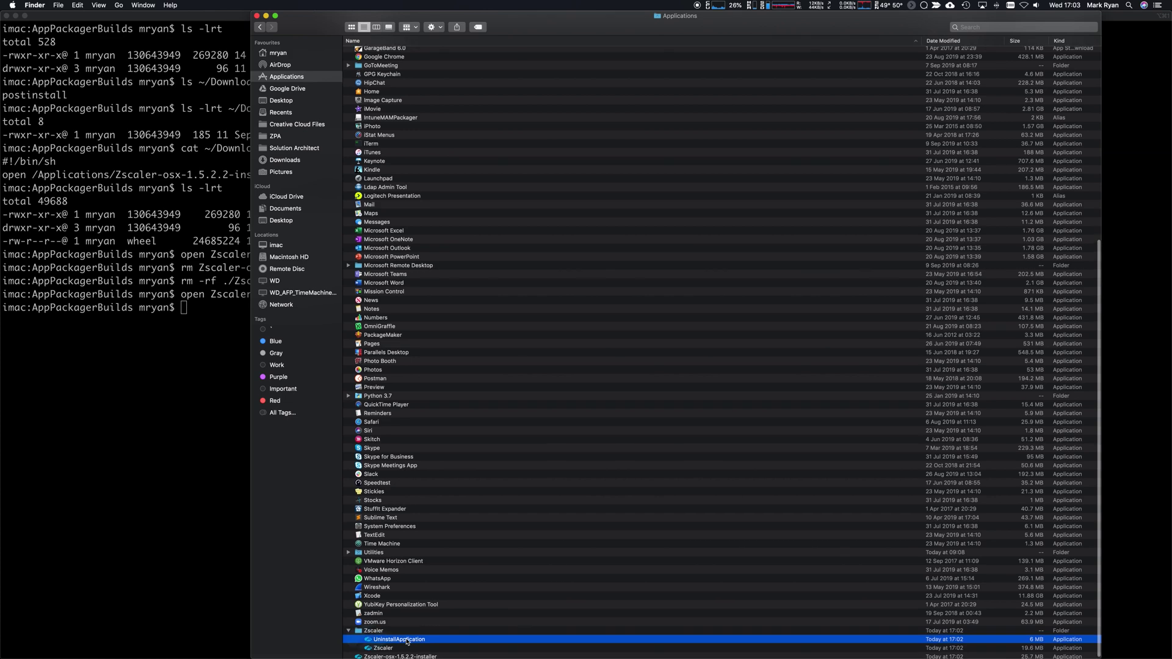
text(••••••••••)
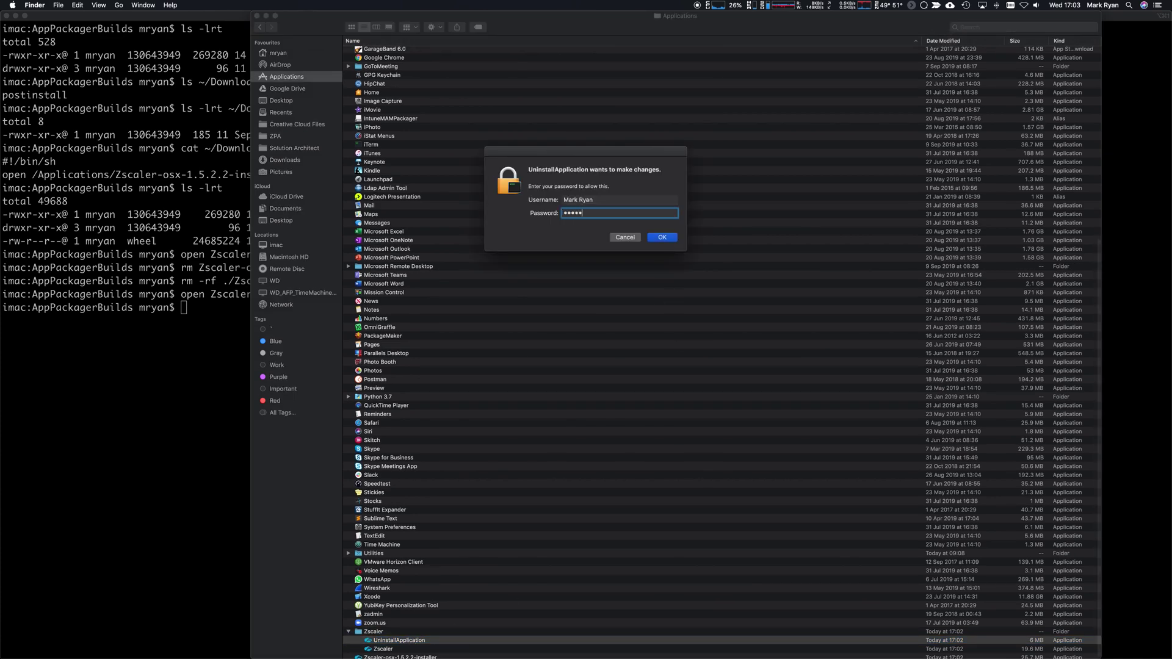
key(Return)
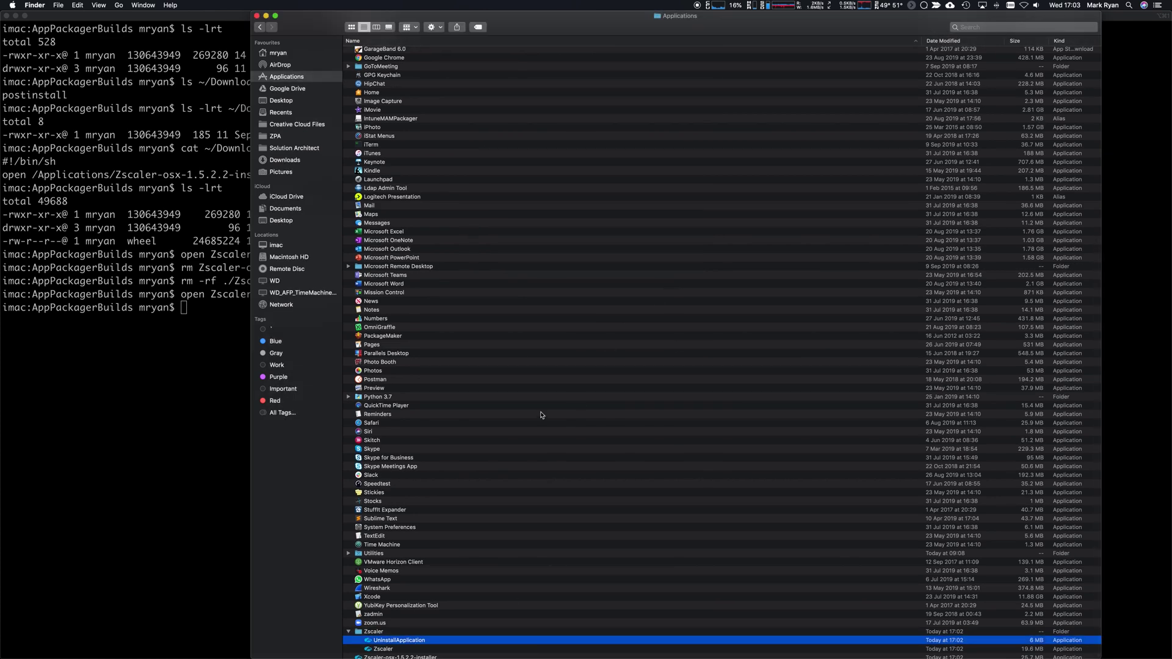
scroll(493, 525, down, 1)
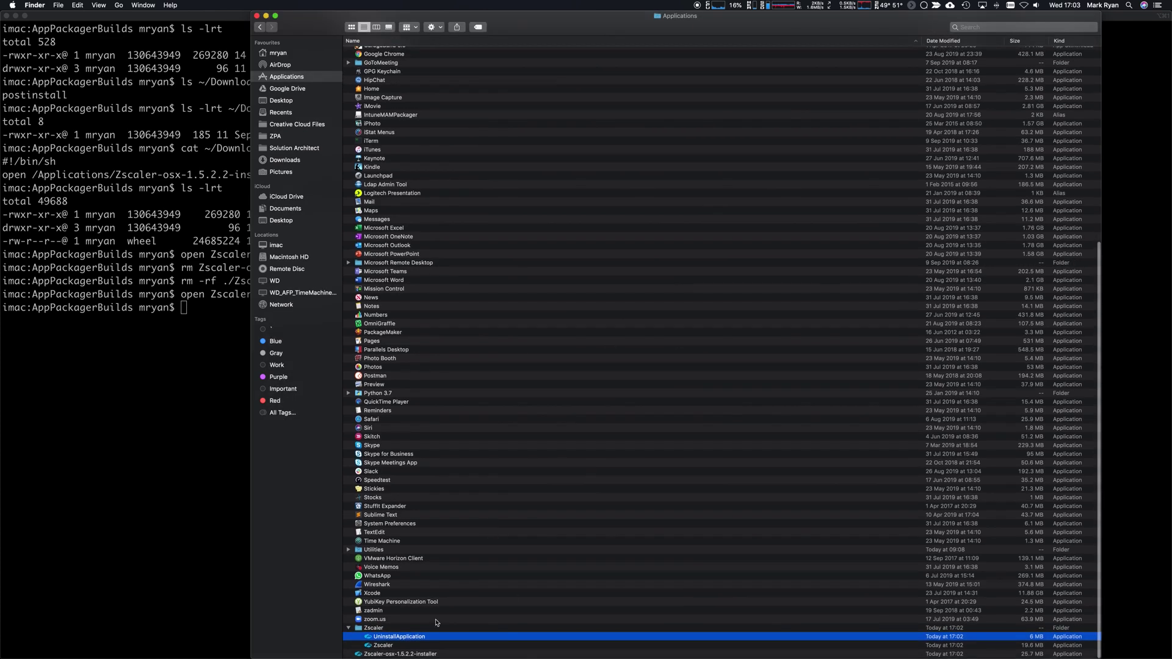
click(426, 655)
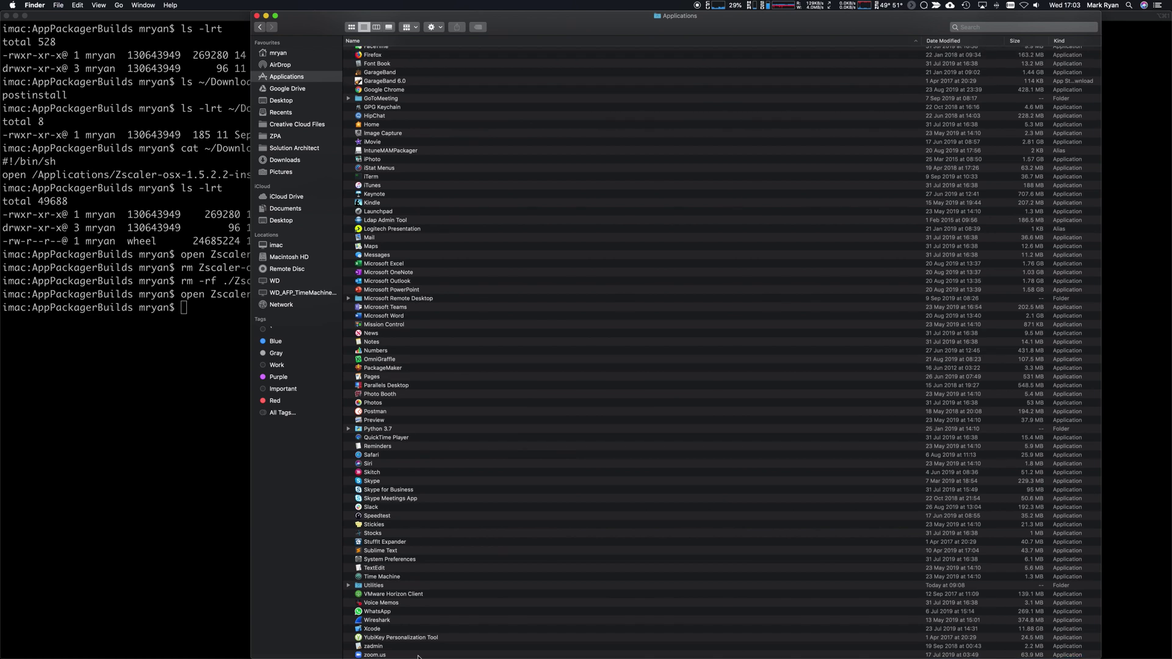
Close the Finder window and run ./IntuneAppUtil in iTerm2 to show its usage.
click(256, 16)
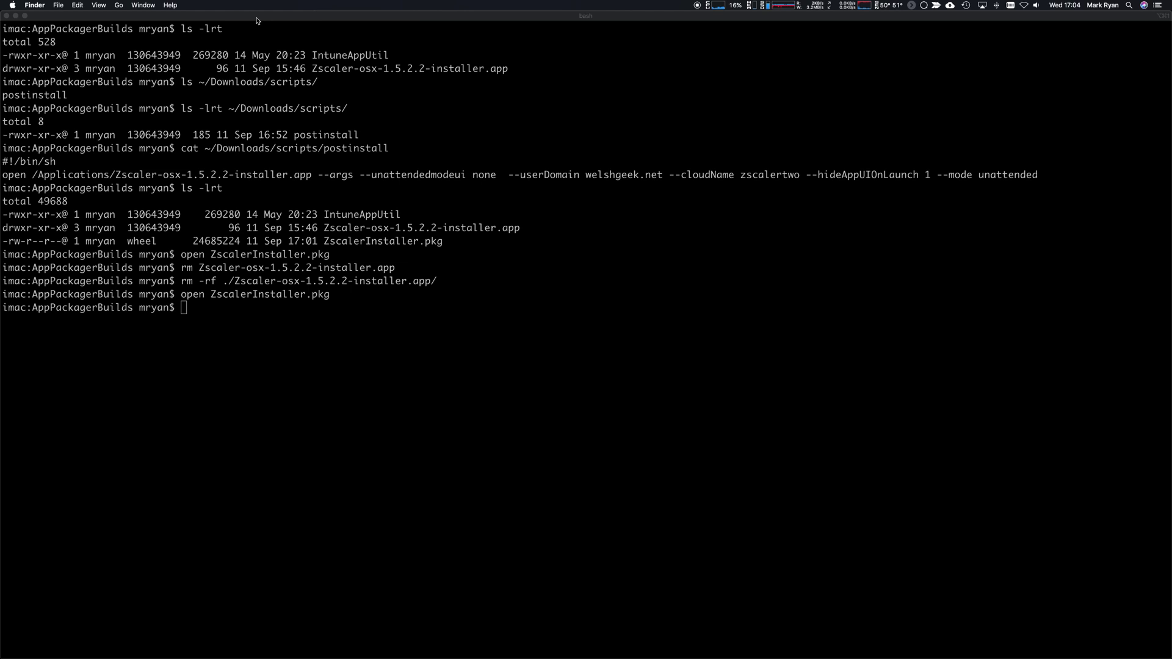
click(357, 99)
text(./I)
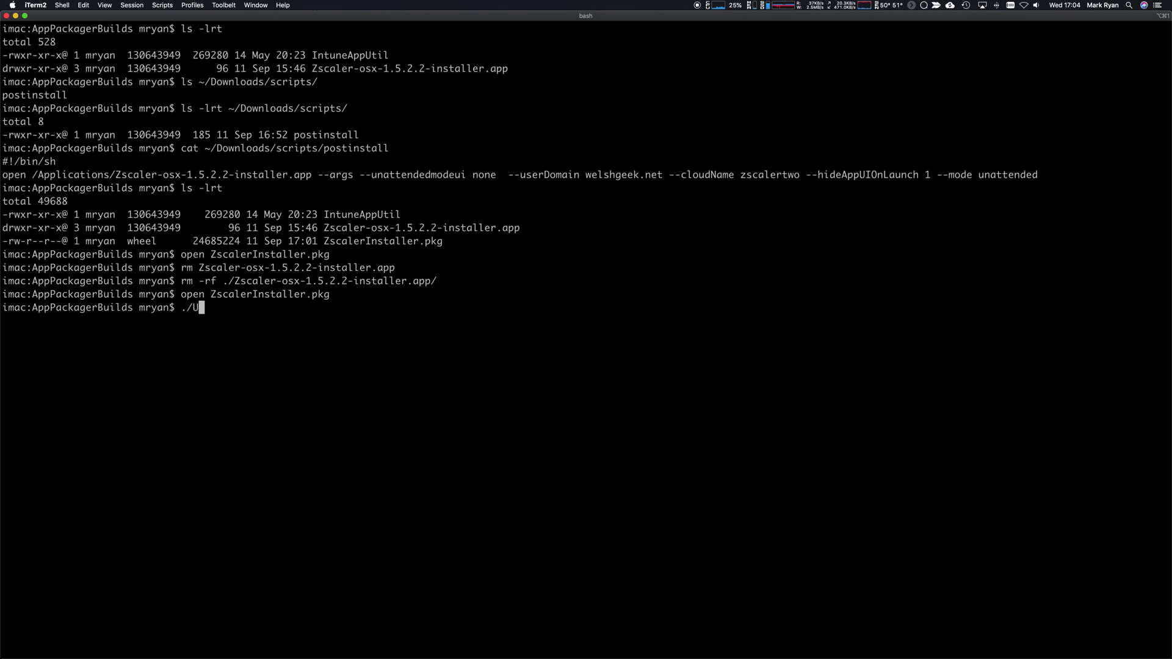
key(Tab)
key(Return)
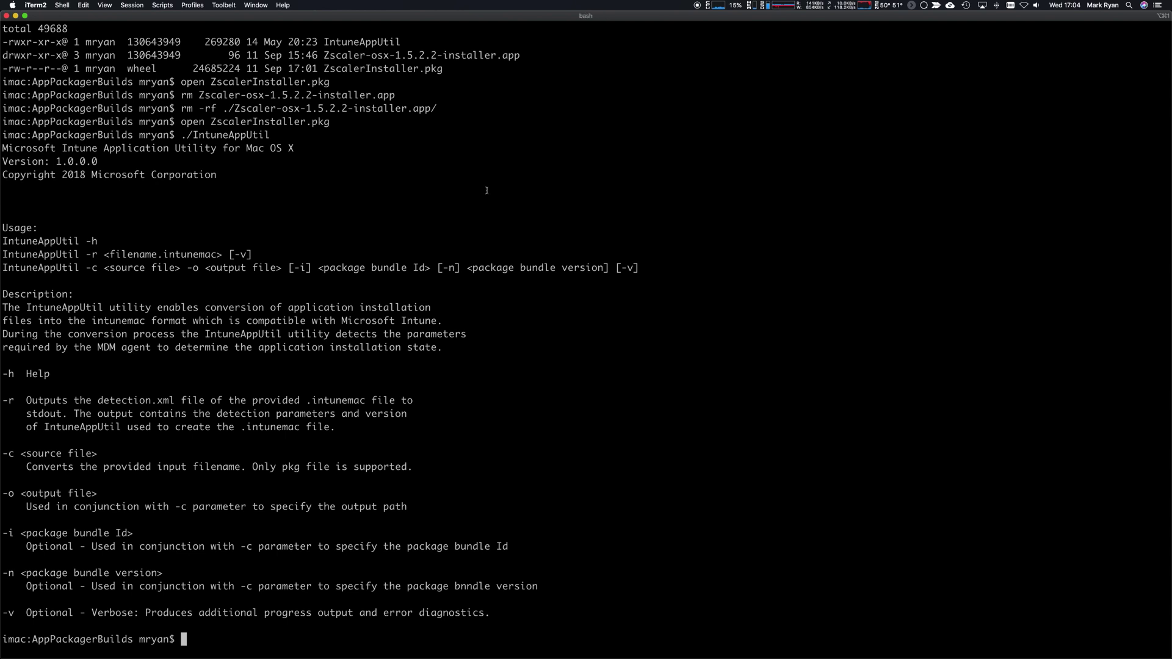
Run ./IntuneAppUtil -c ./ZscalerInstaller.pkg -o . to build the .intunemac package.
key(Up)
text(-c ./Zsc)
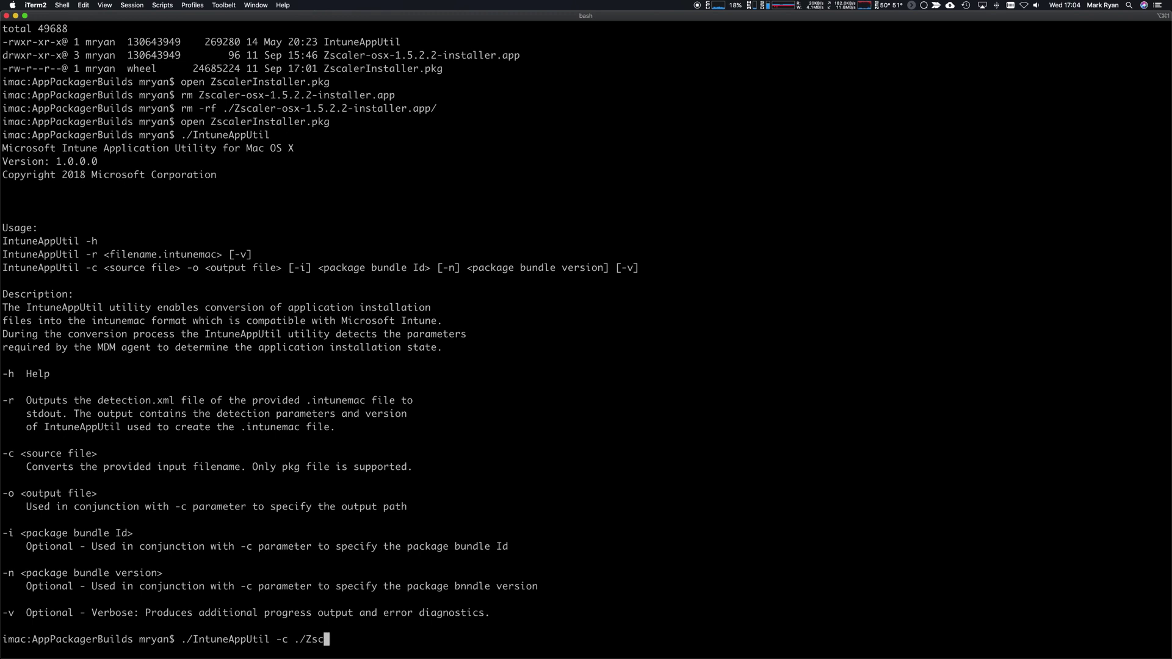
key(Tab)
text(I)
key(Tab)
text(-o .)
key(Return)
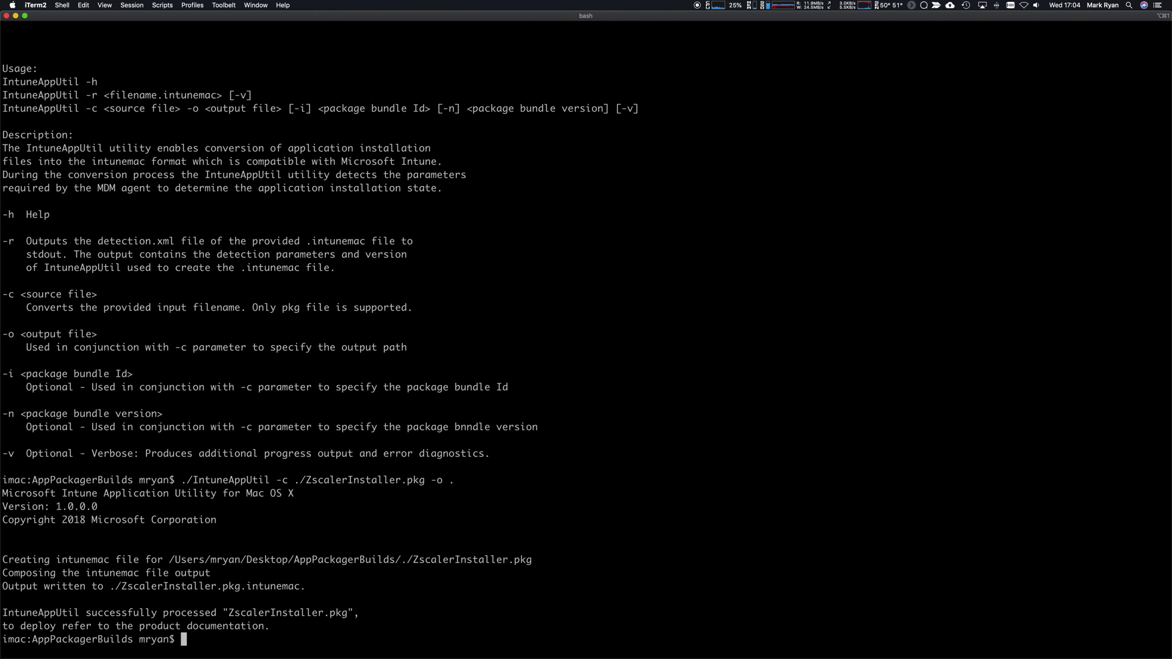
List the folder with ls -lrt and mark the new ZscalerInstaller.pkg.intunemac line.
text(ls -lrt)
key(Return)
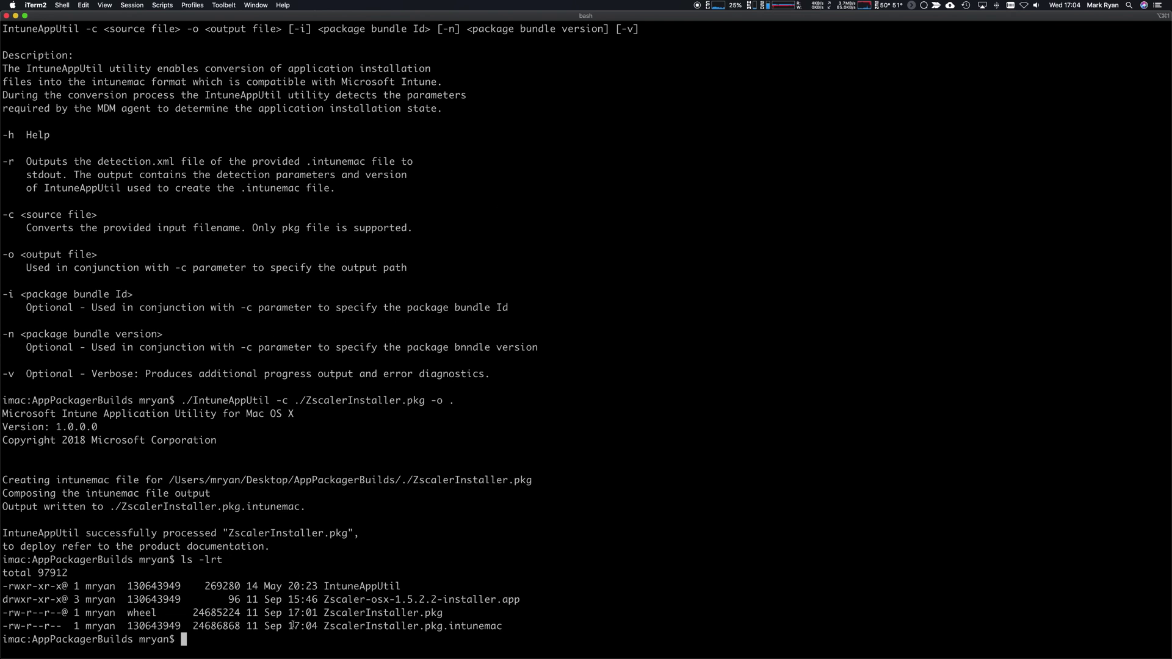
drag(264, 627, 526, 629)
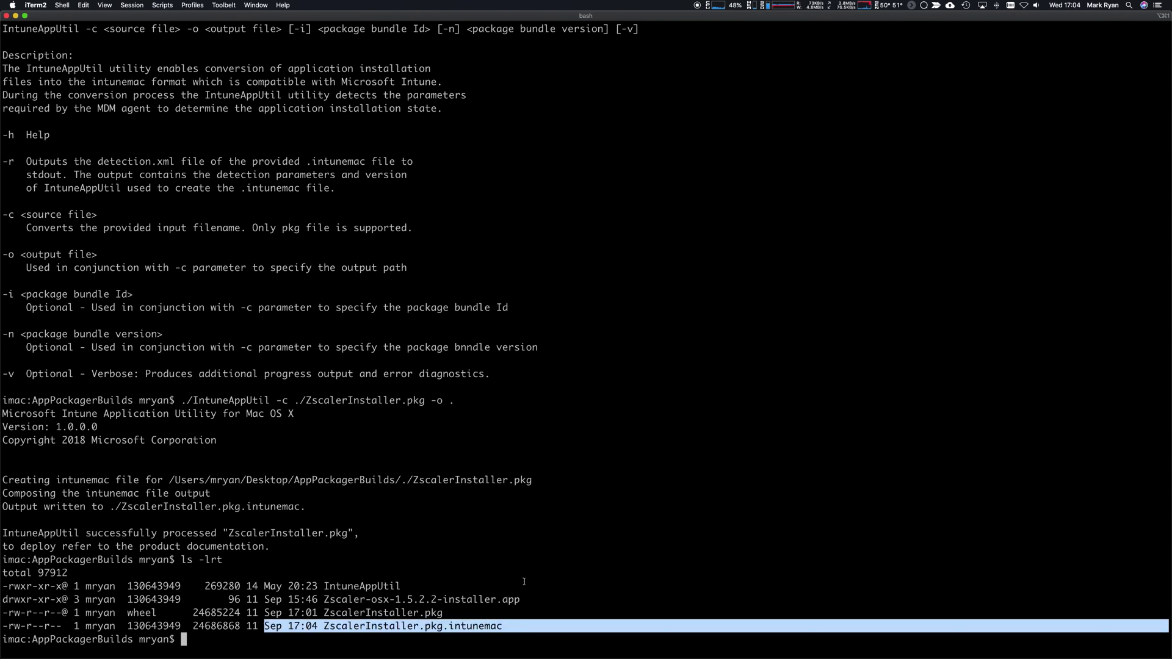
Delete the Zscaler-osx installer app folder with rm -rf and confirm it is gone.
text(rm -rf ./)
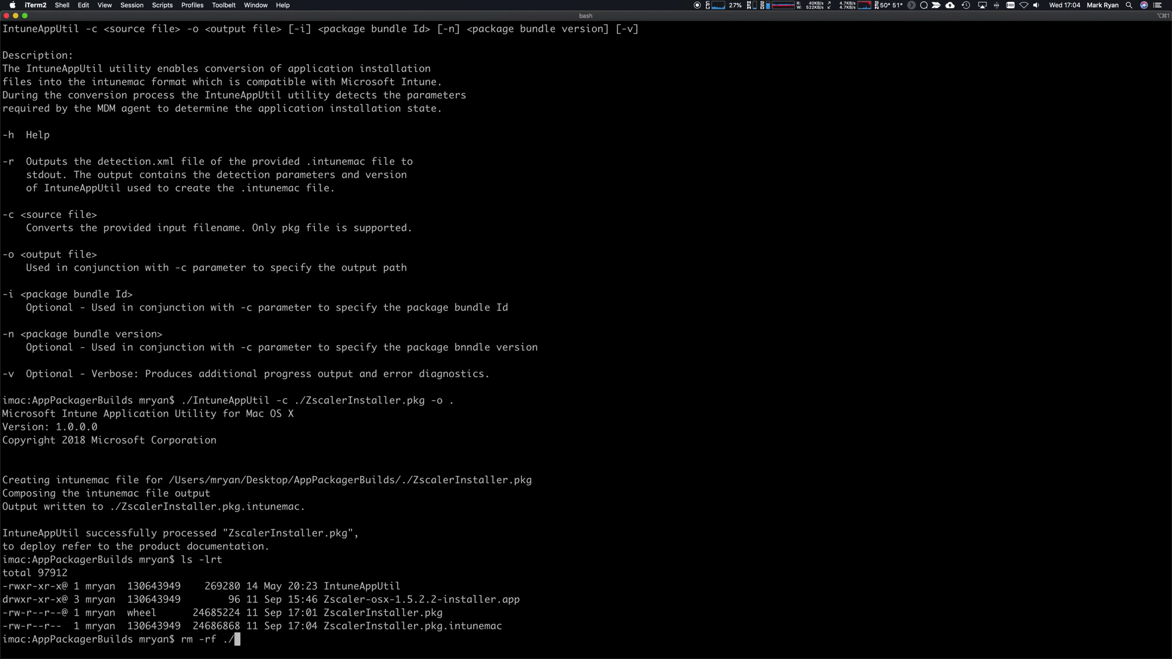
text(Zscaler-)
key(Tab)
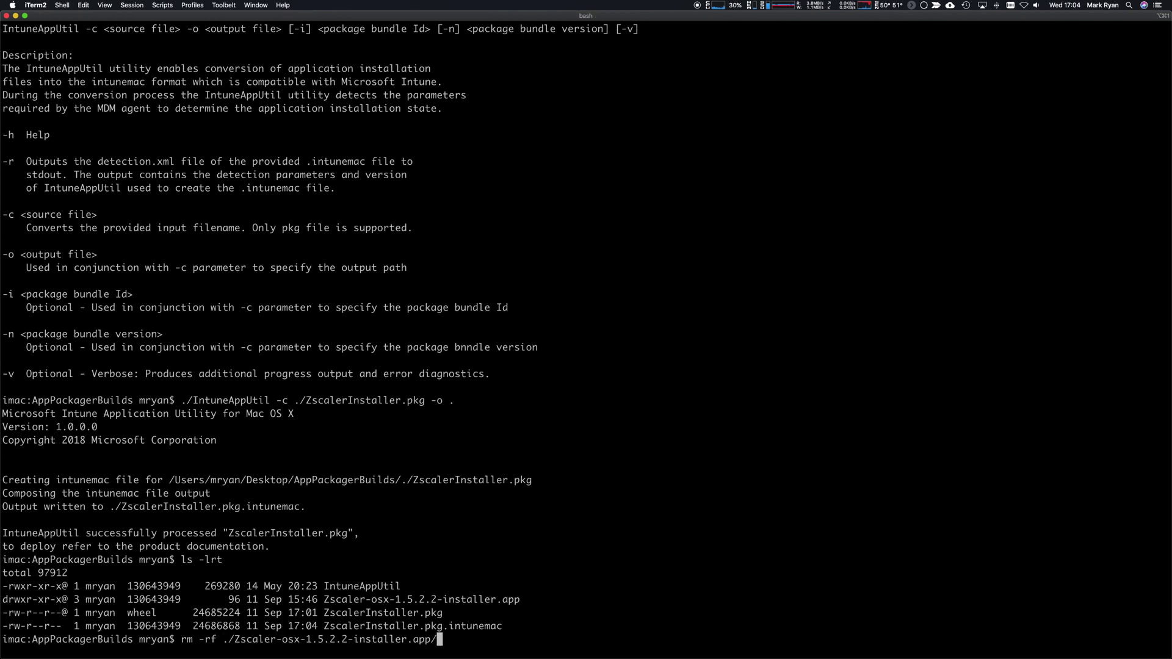
key(BackSpace)
key(Return)
text(ls -lrt)
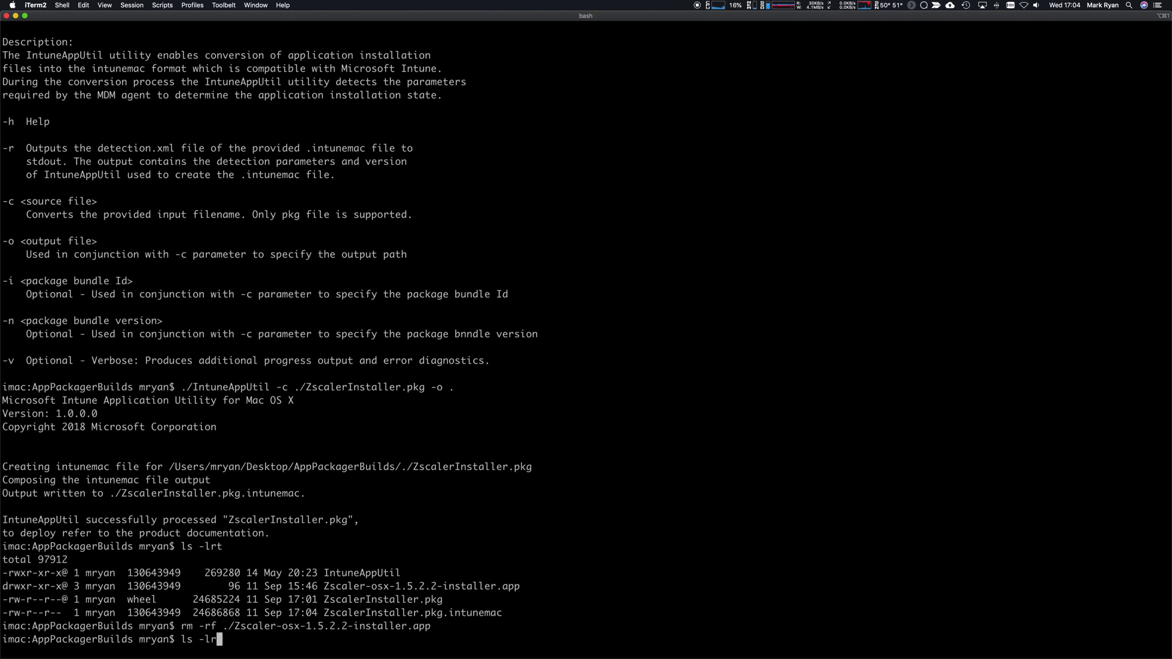
key(Return)
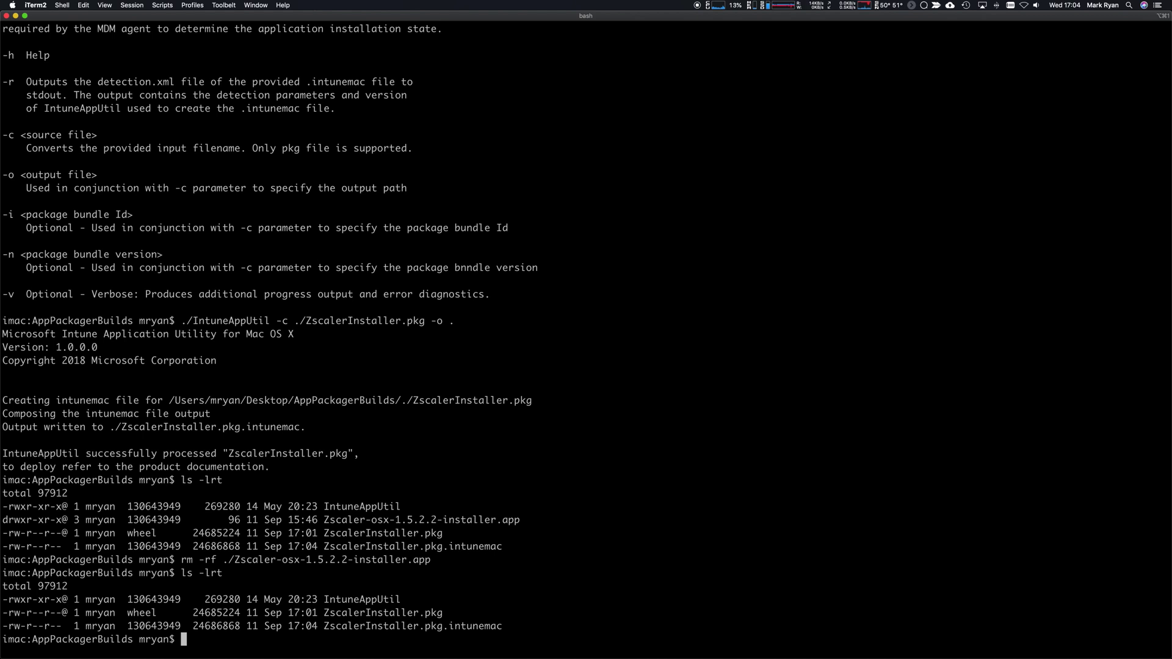
Run ./IntuneAppUtil -r ZscalerInstaller.pkg.intunemac to show its detection metadata.
text(./I)
key(Tab)
text(-r Zsca)
key(Tab)
text(.i)
key(Tab)
key(Return)
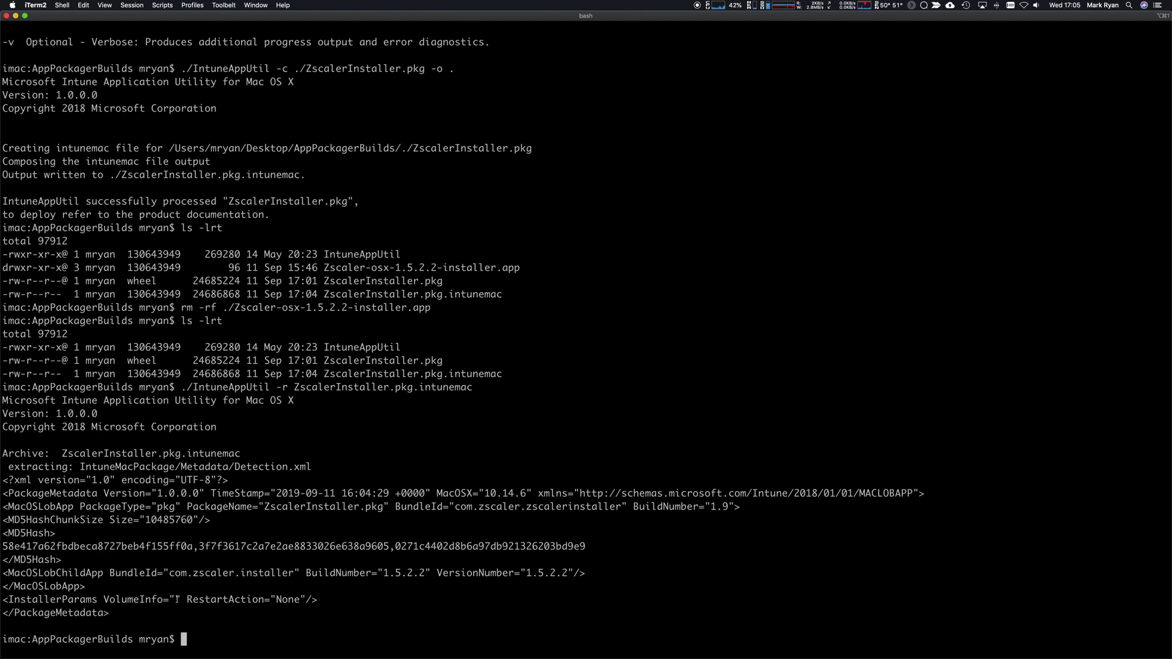
Highlight the InstallerParams lines and the empty VolumeInfo setting in the output.
drag(182, 600, 116, 617)
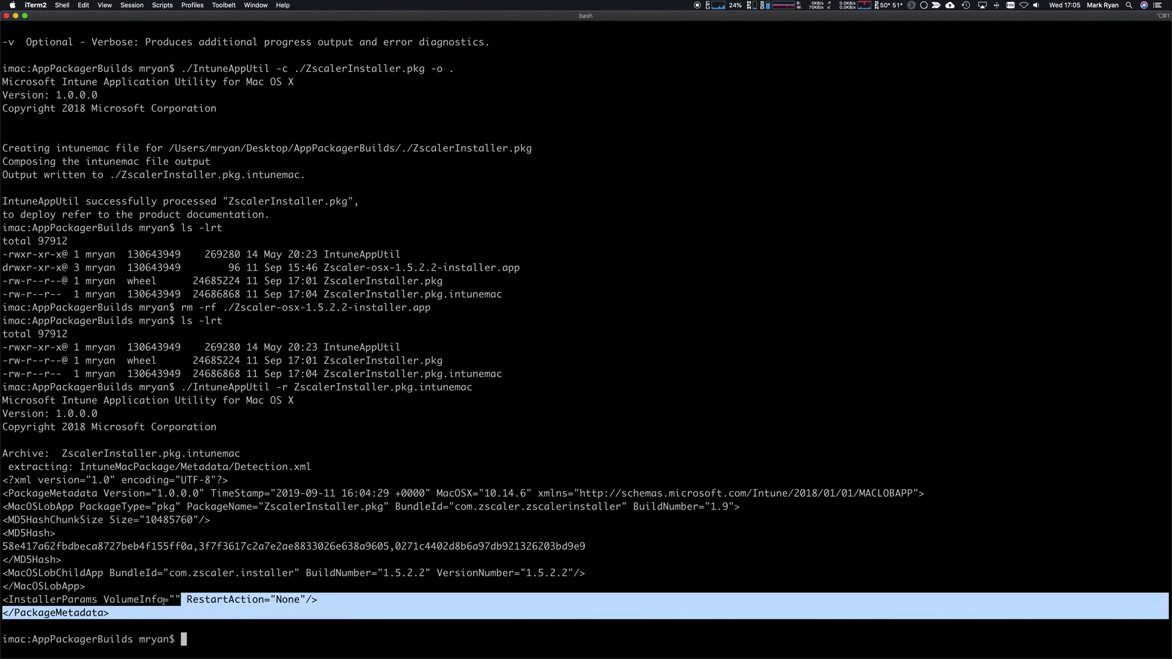
click(177, 600)
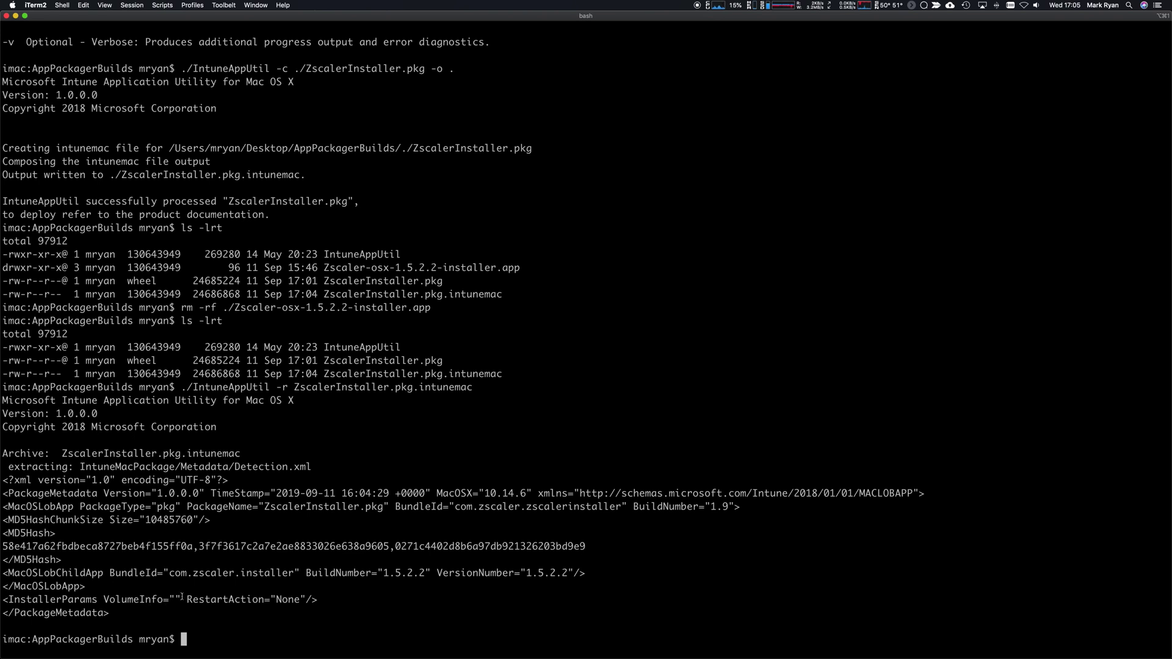
drag(181, 600, 101, 600)
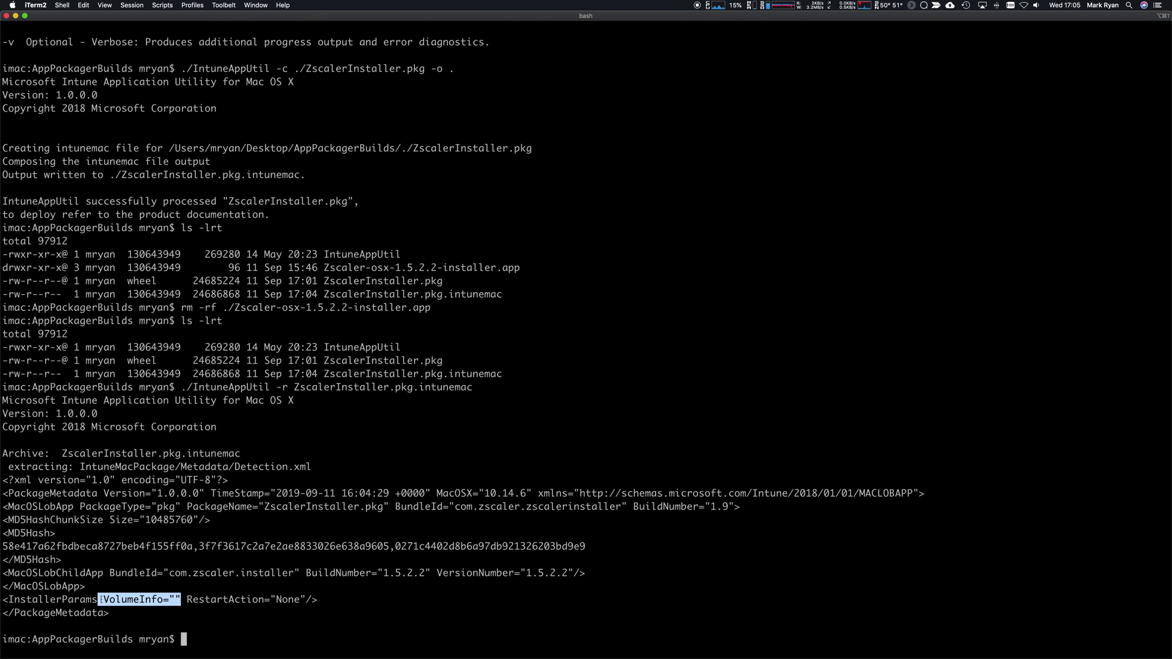
click(326, 607)
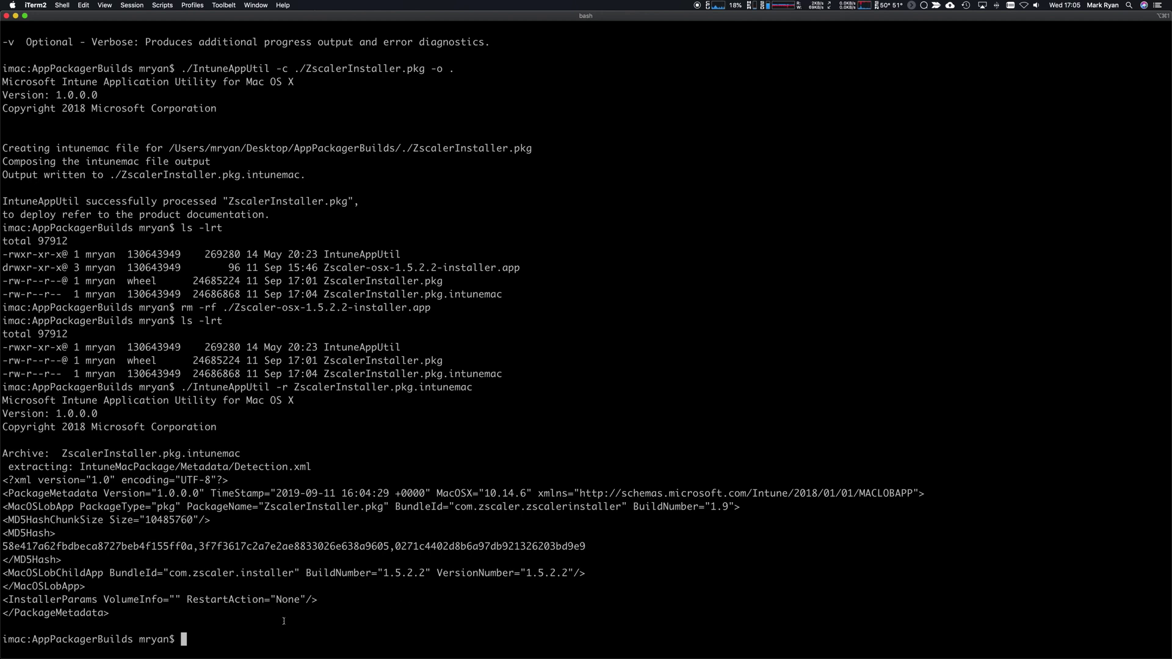
key(super+Tab)
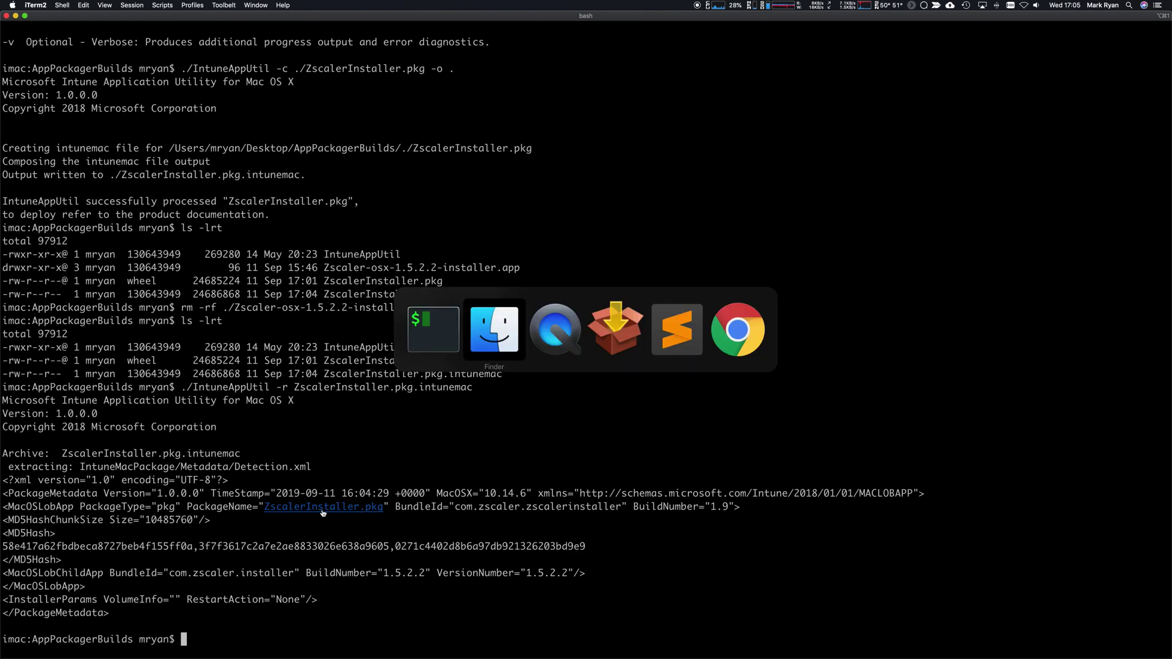
In Intune Client apps, add a new app of type Line-of-business app.
key(super+Tab)
key(super+Tab)
key(super+Tab)
key(super+Tab)
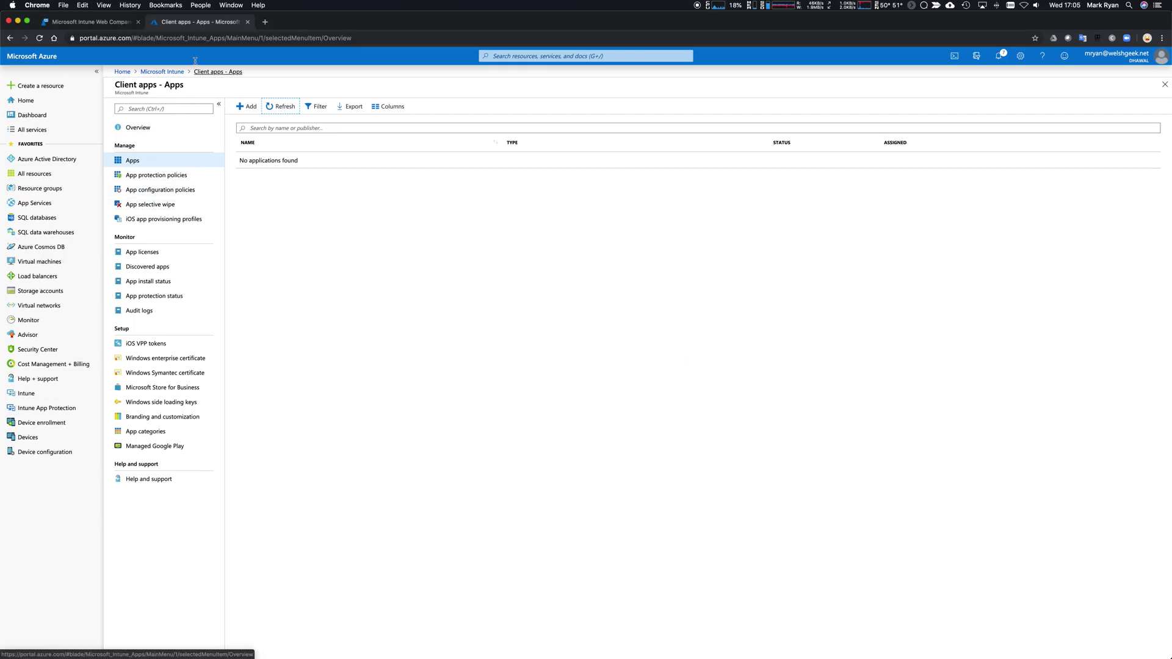
click(24, 395)
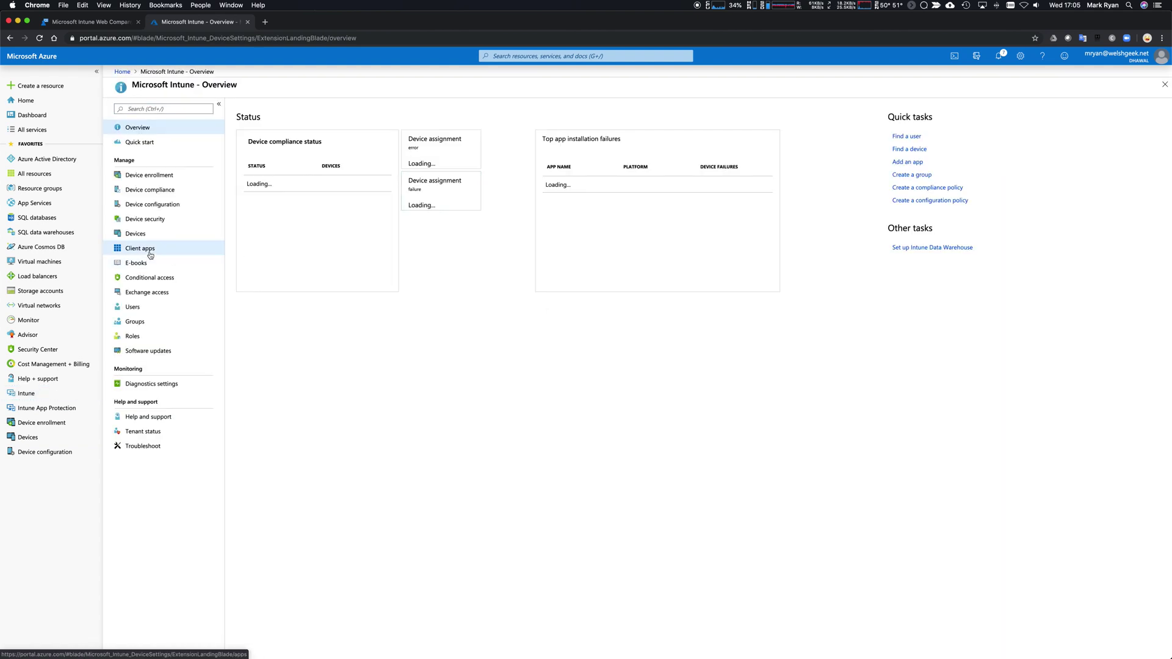
click(151, 255)
click(137, 164)
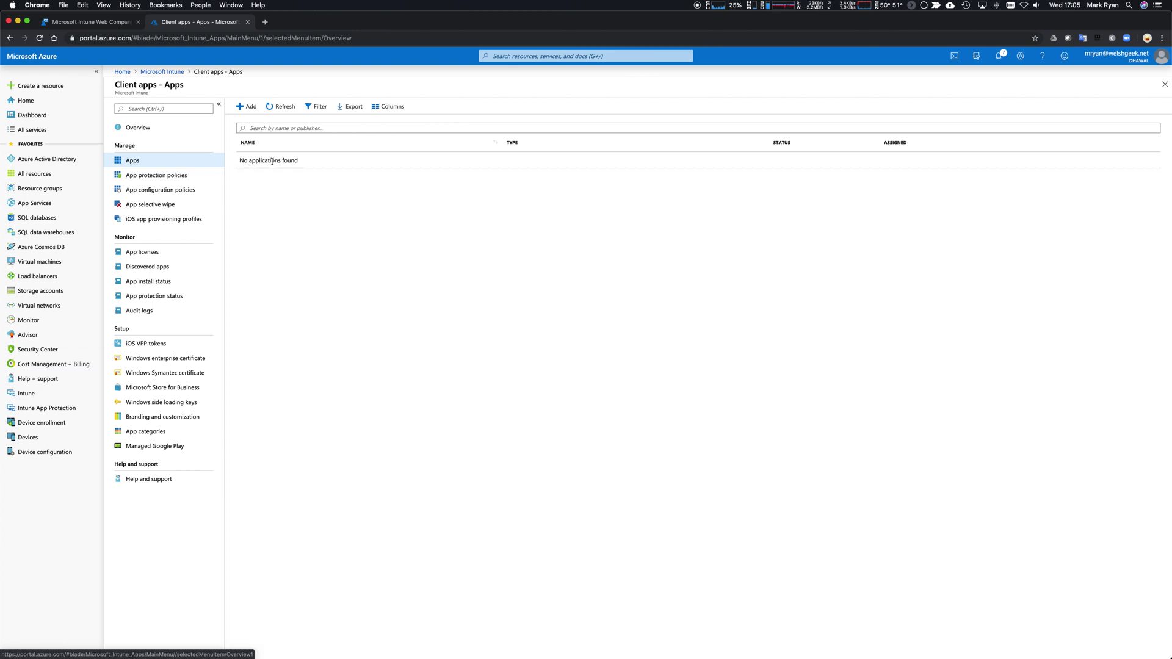
click(246, 106)
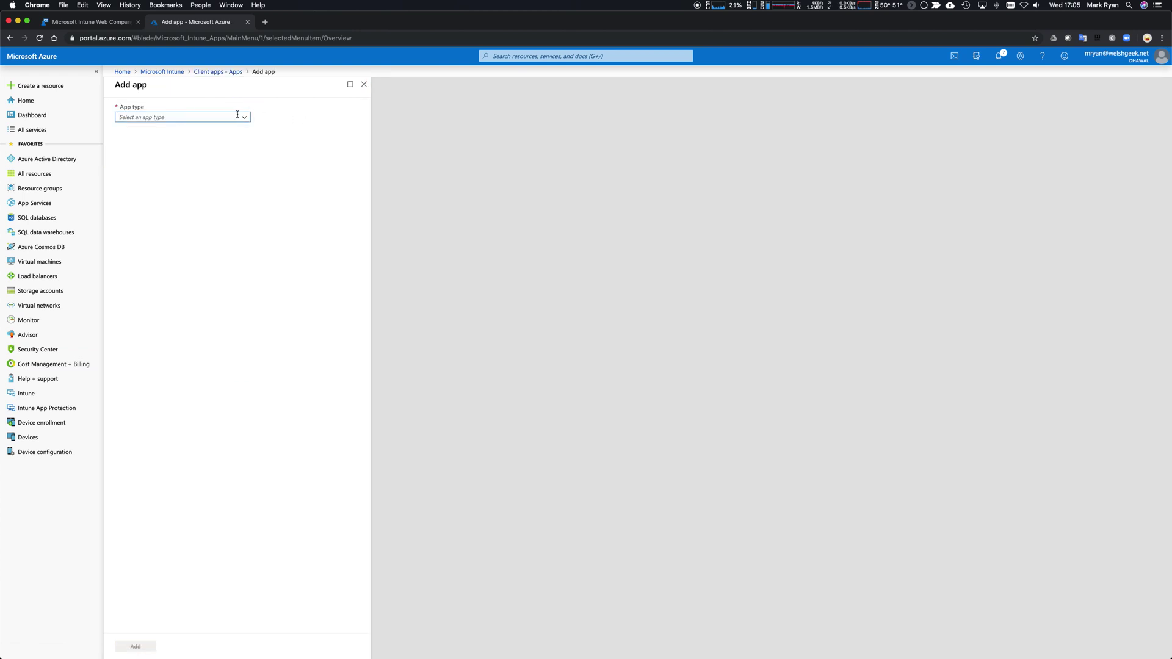
click(237, 114)
click(202, 254)
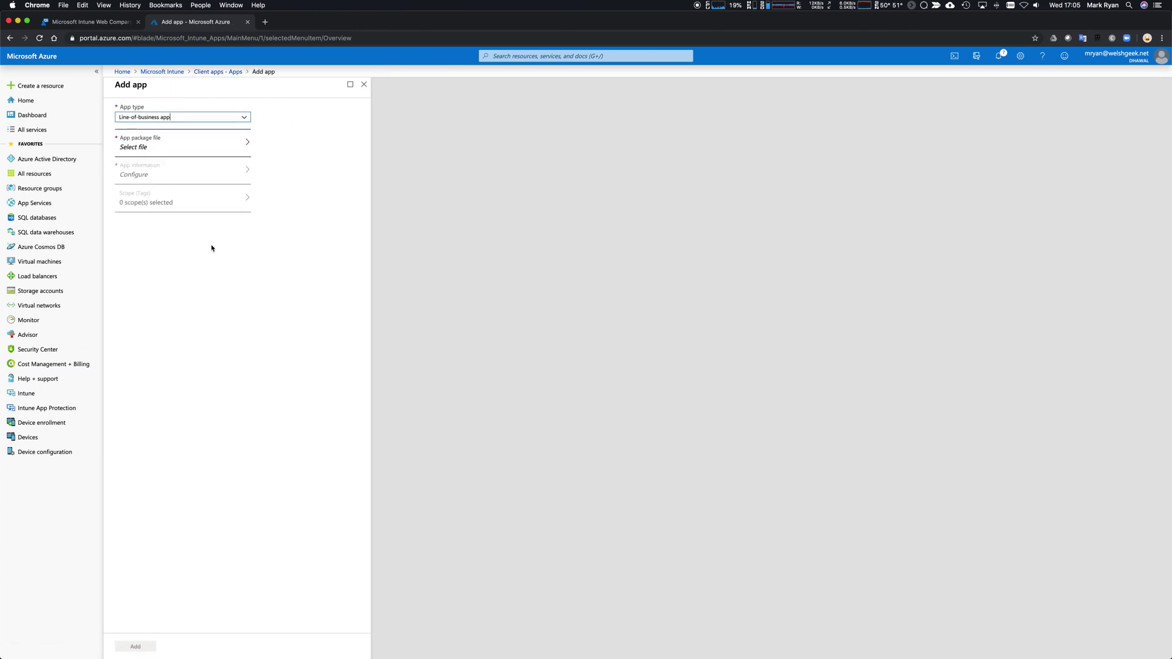
Attach ZscalerInstaller.pkg.intunemac as the app package file, detected as version 1.9.
click(244, 147)
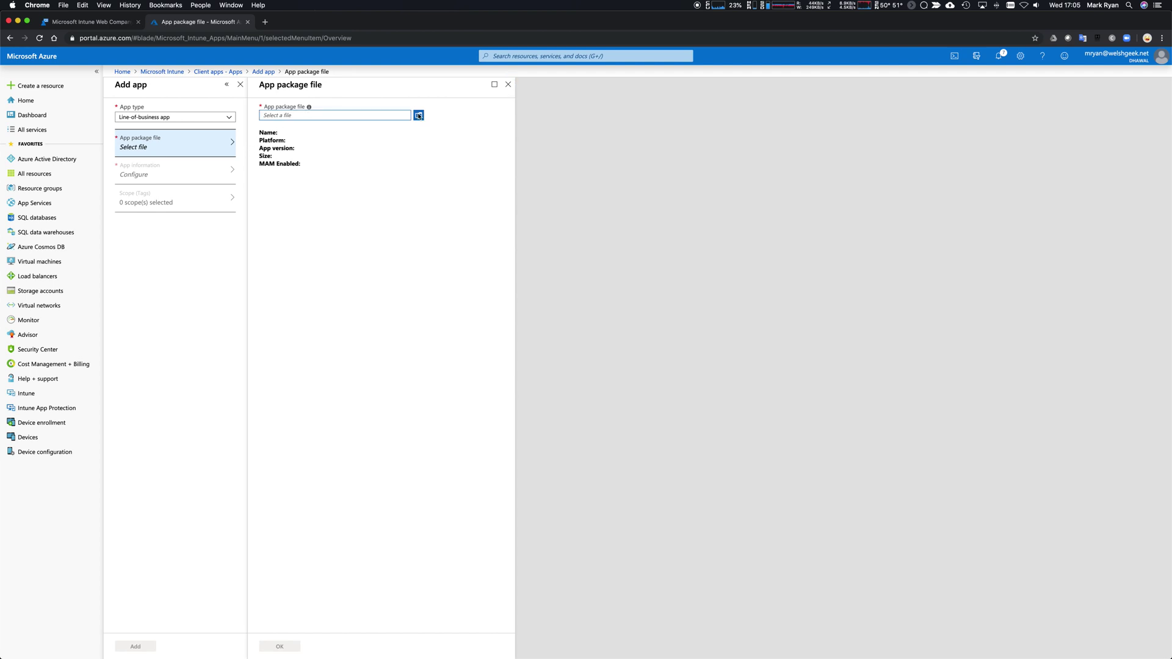
click(419, 115)
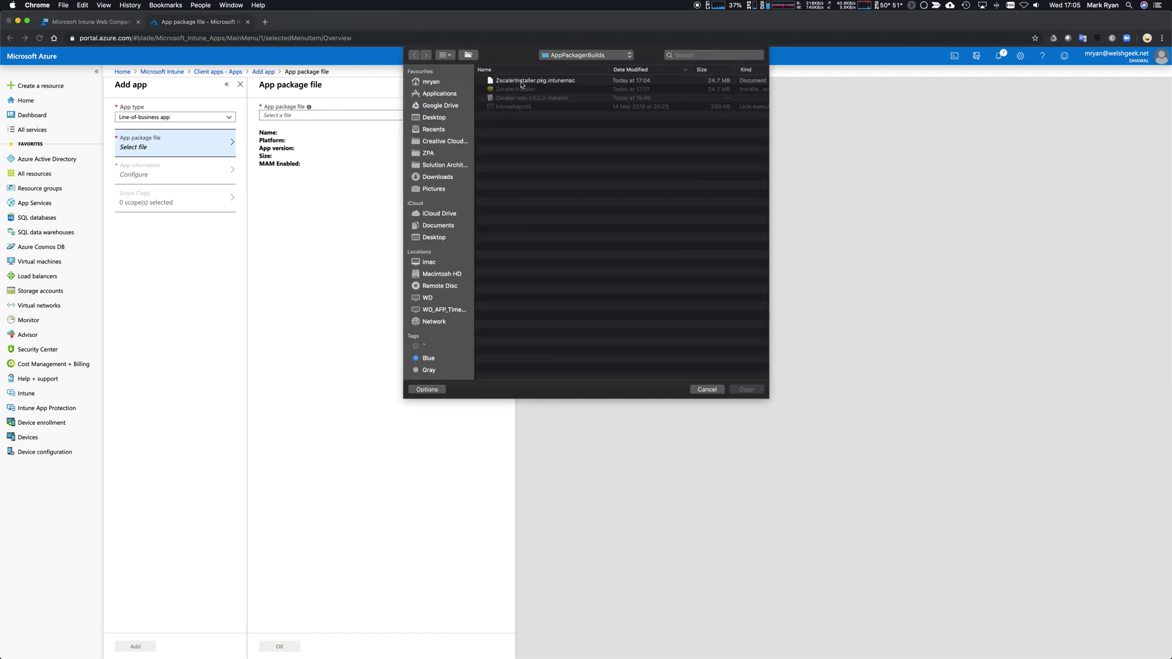
double_click(522, 81)
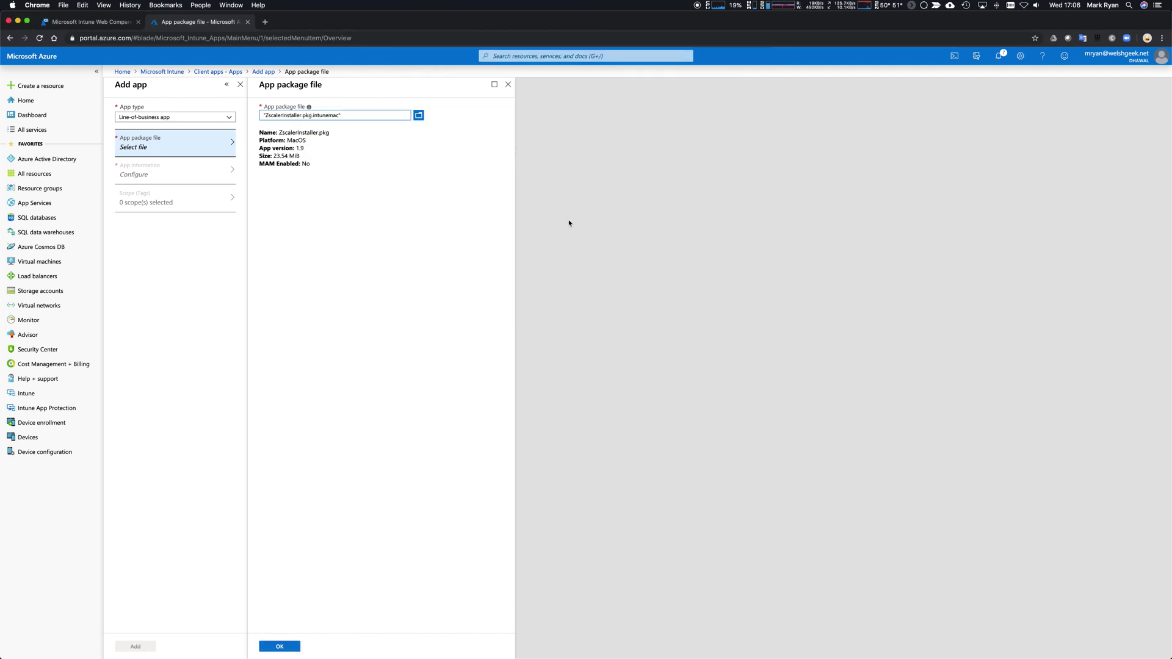
double_click(299, 149)
click(285, 648)
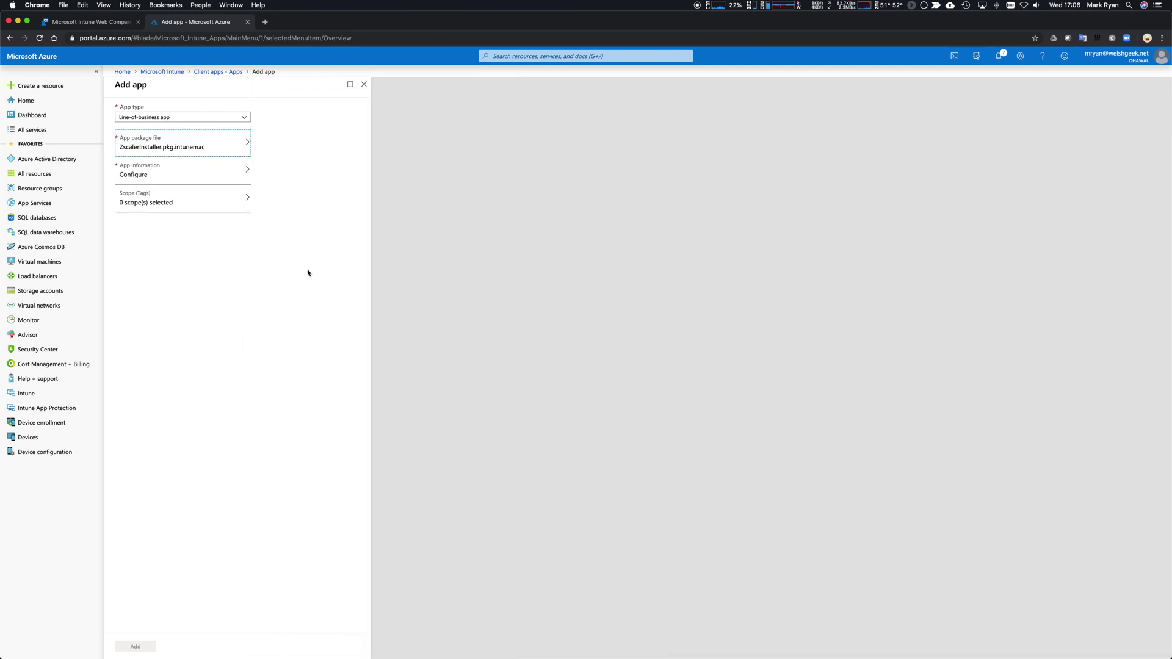
Enter description 'Zscaler App', publisher 'Zscaler', minimum Mac OS X Lion 10.7, and ignore app version.
click(239, 179)
click(310, 148)
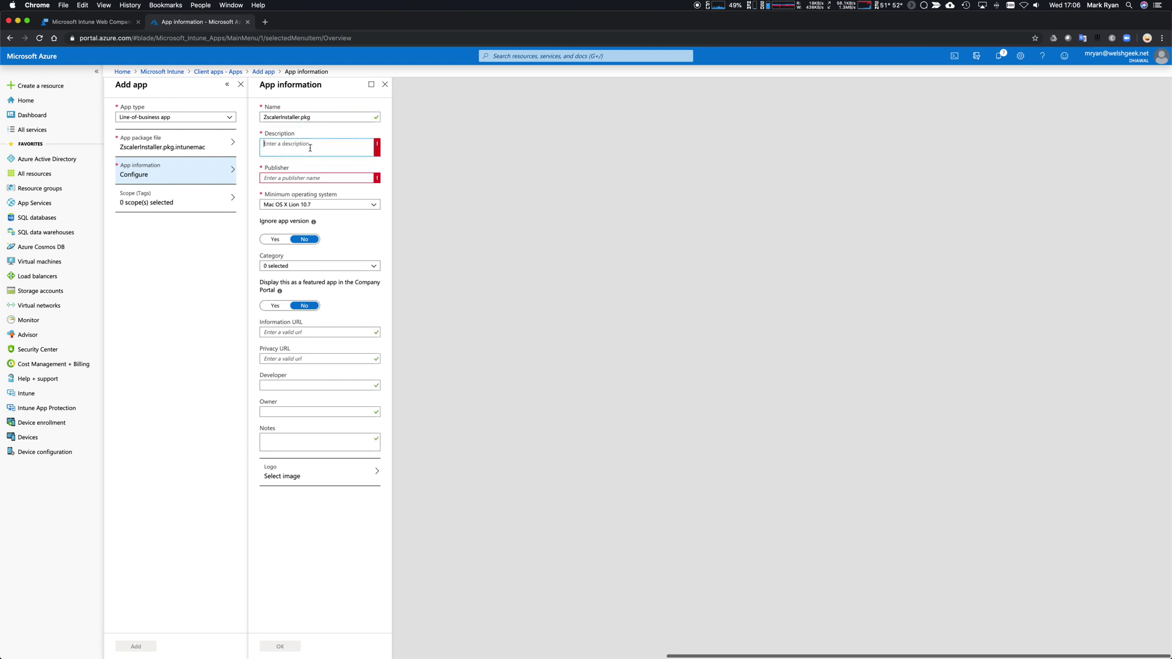
text(Zscaler App)
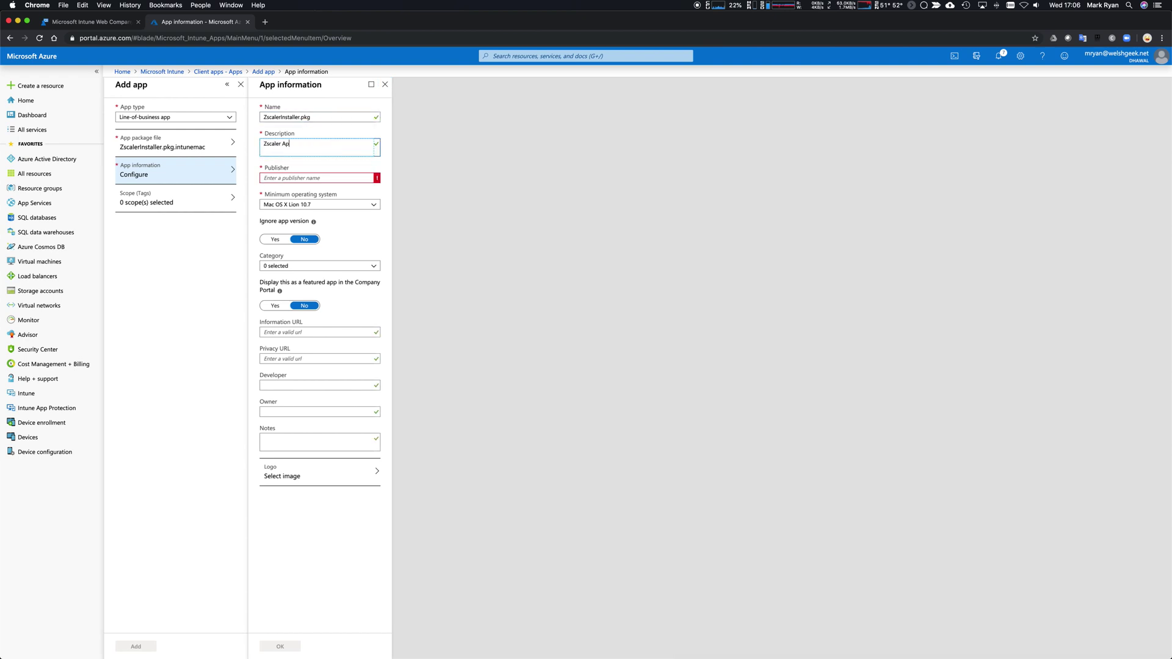
key(Tab)
text(Zscaler)
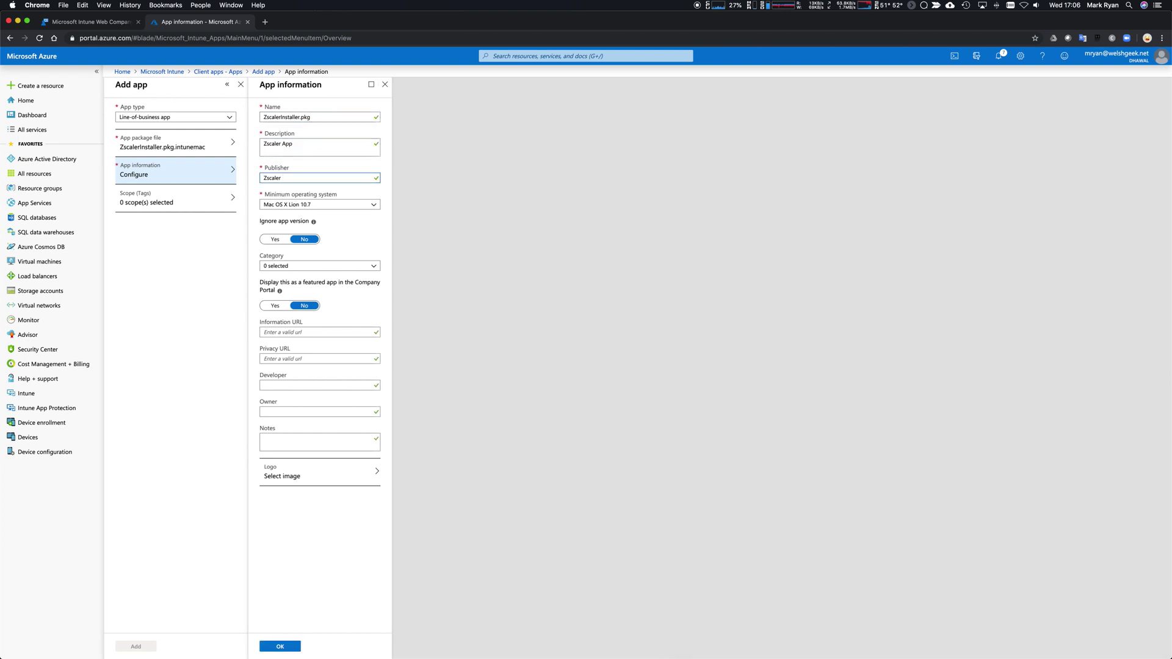
click(305, 207)
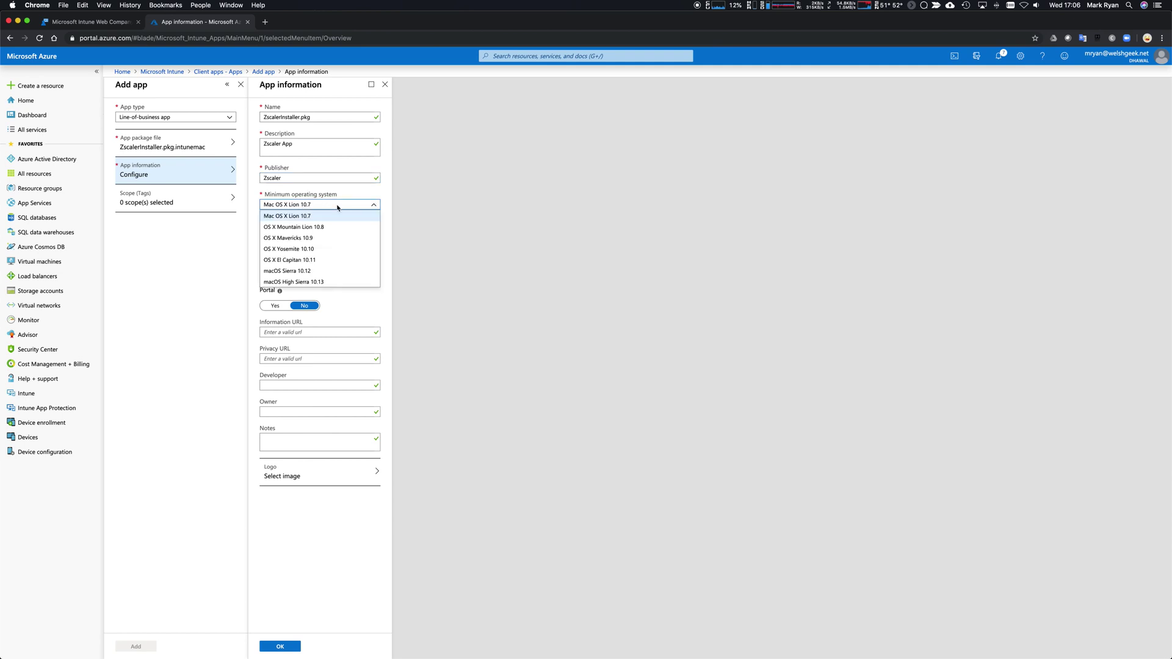
click(338, 208)
click(275, 240)
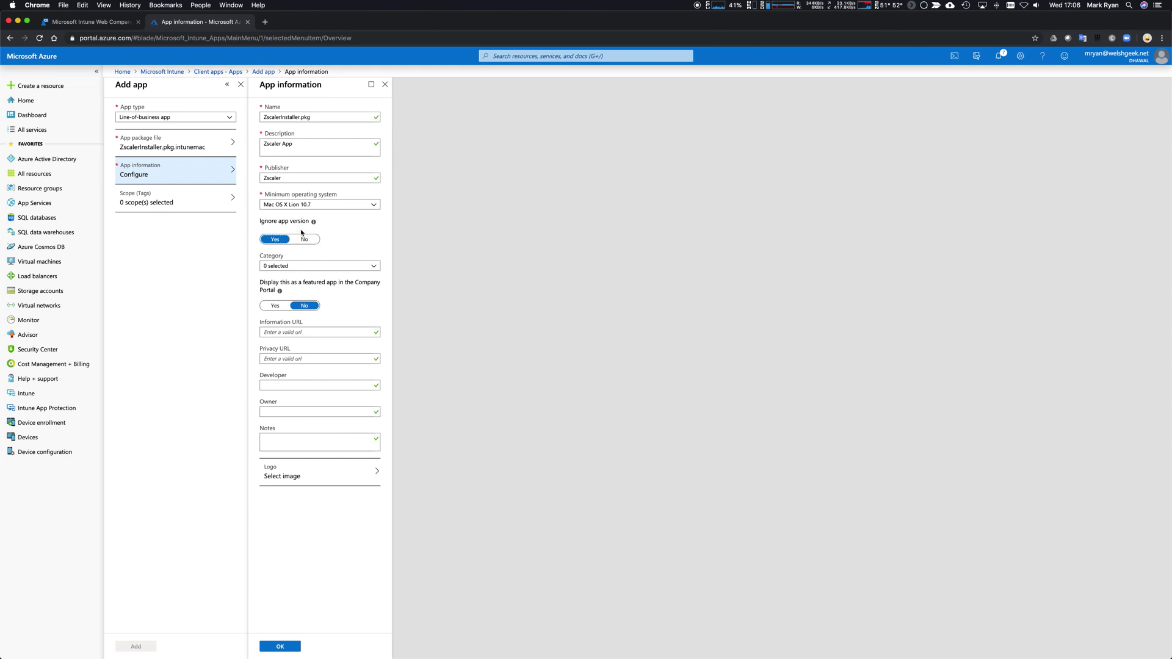
Add categories Other apps and Computer management, feature it in Company Portal, and create the app.
click(331, 267)
click(278, 278)
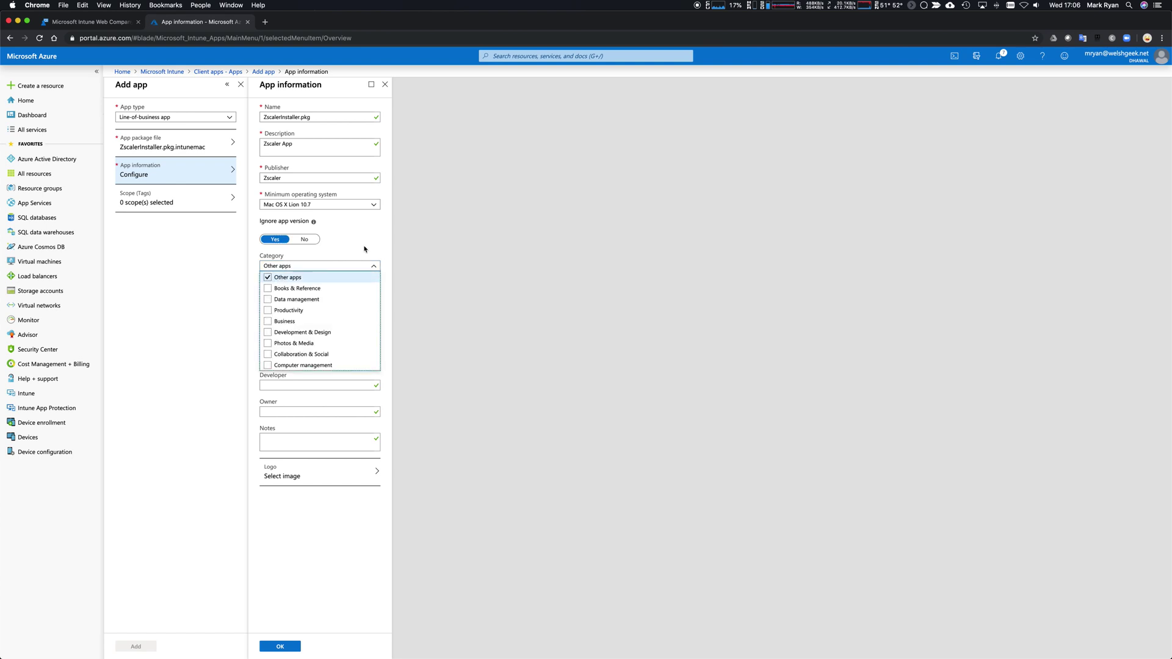
click(302, 366)
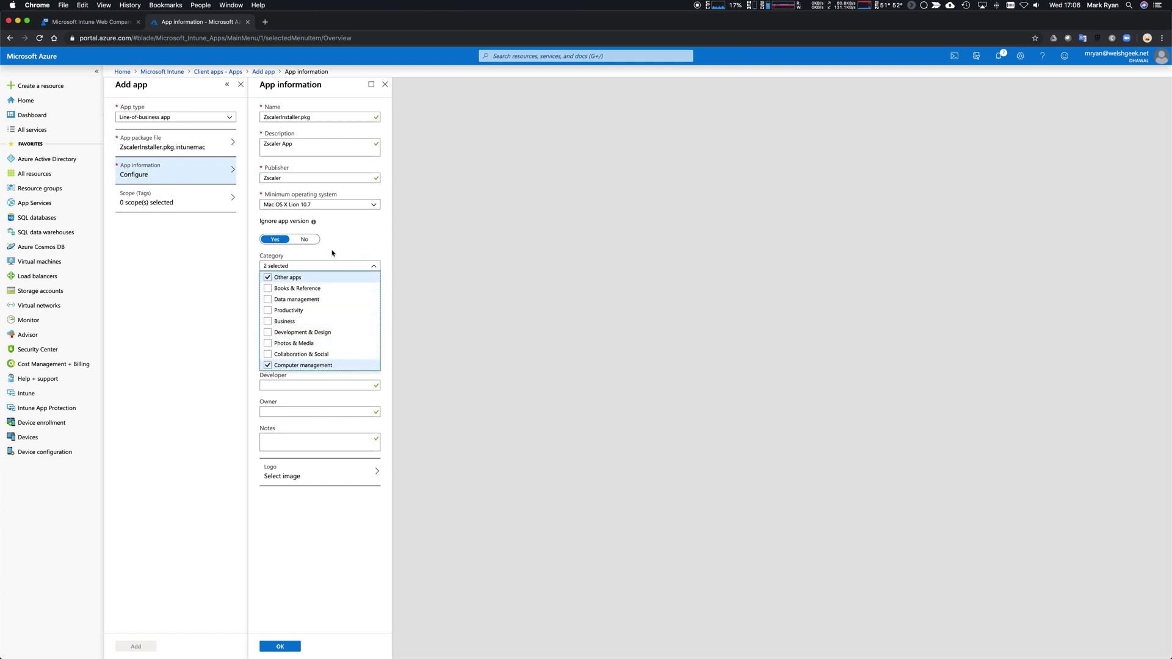
click(321, 377)
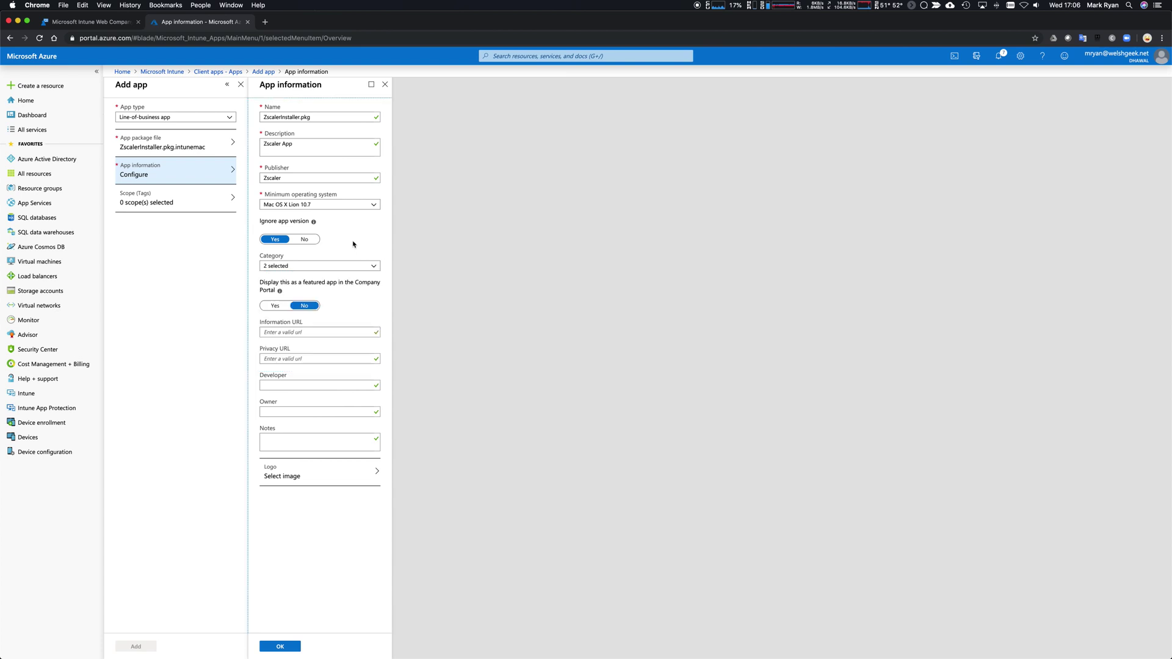
click(275, 306)
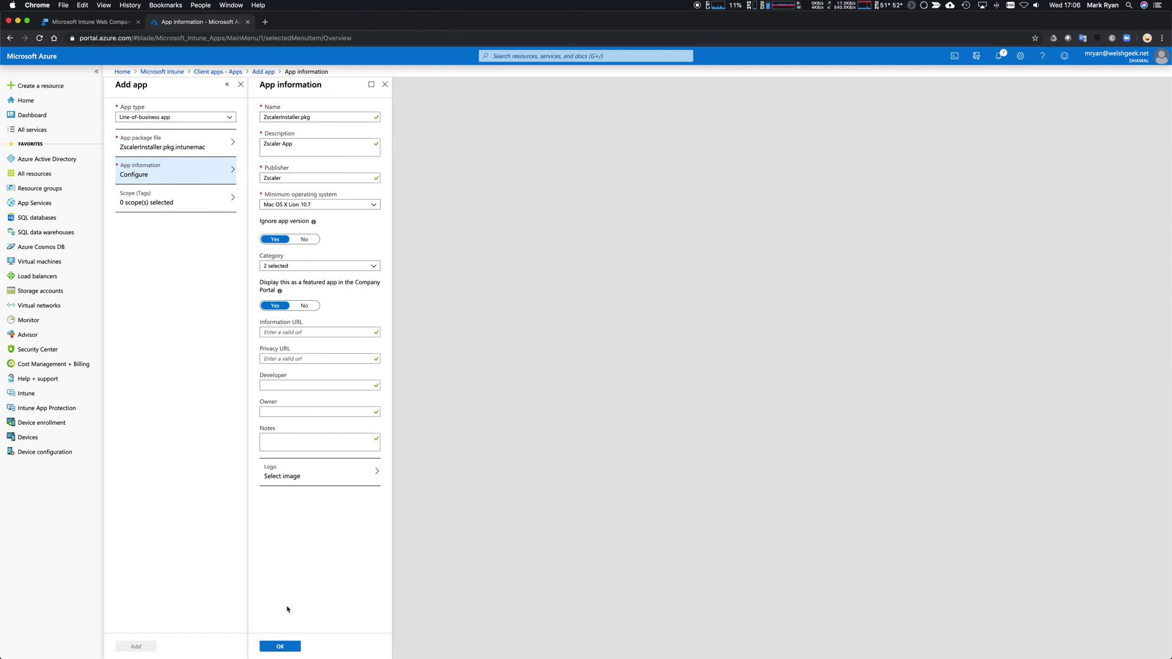
click(280, 646)
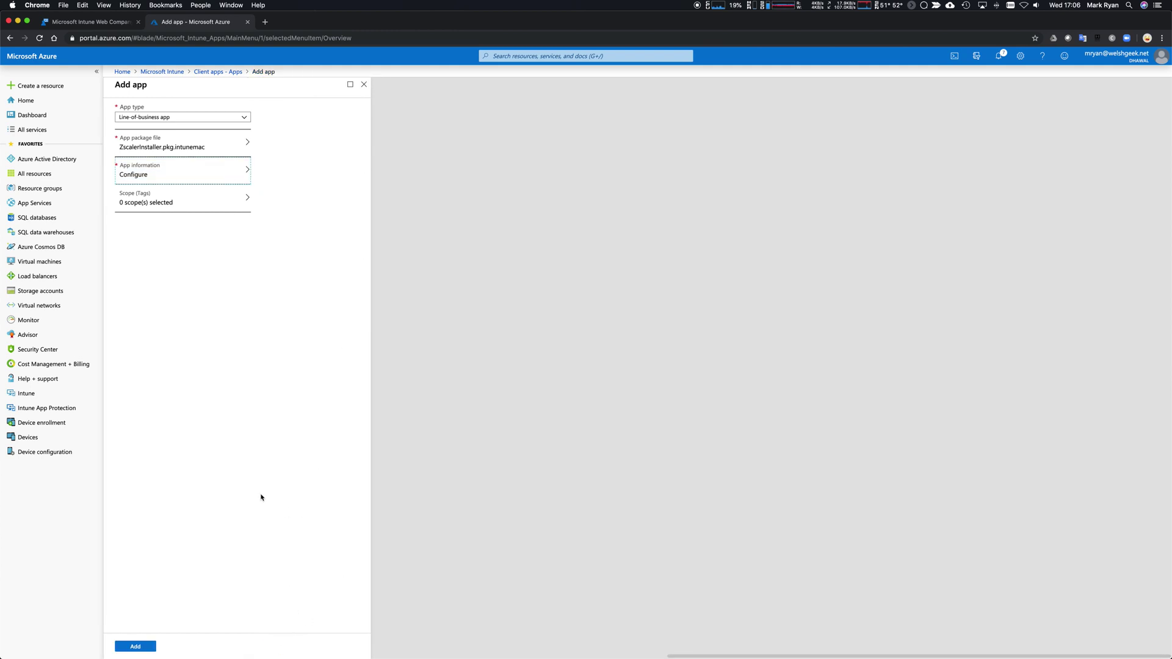
click(142, 646)
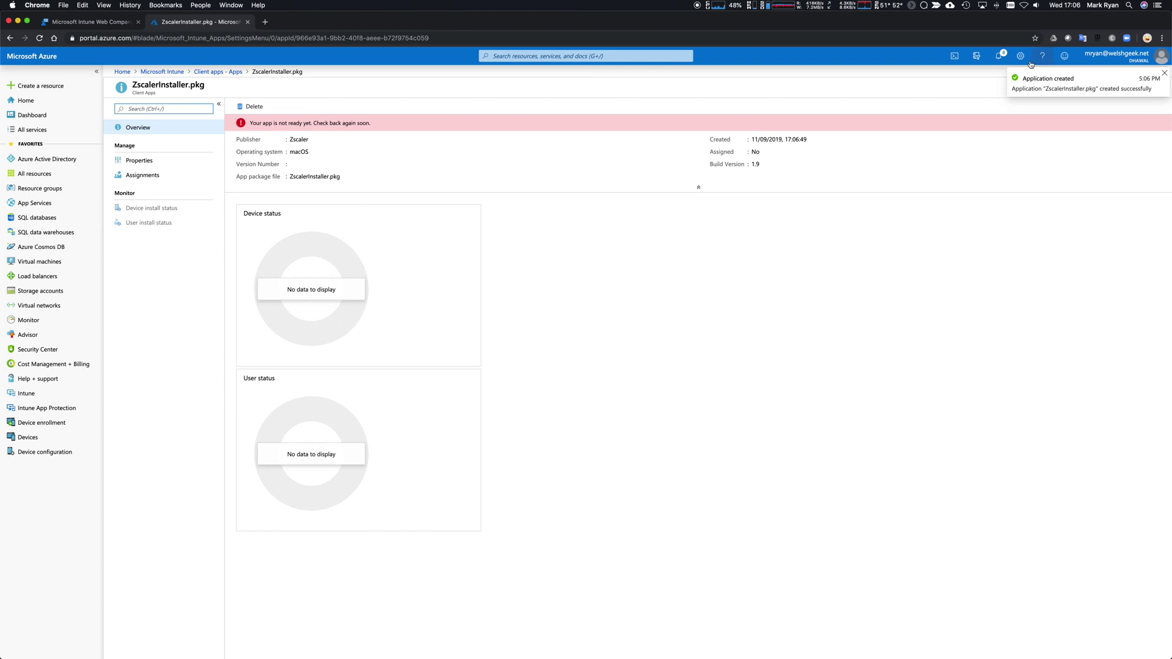
Check upload progress in notifications, then refresh the Client apps list to show ZscalerInstaller.pkg.
click(998, 56)
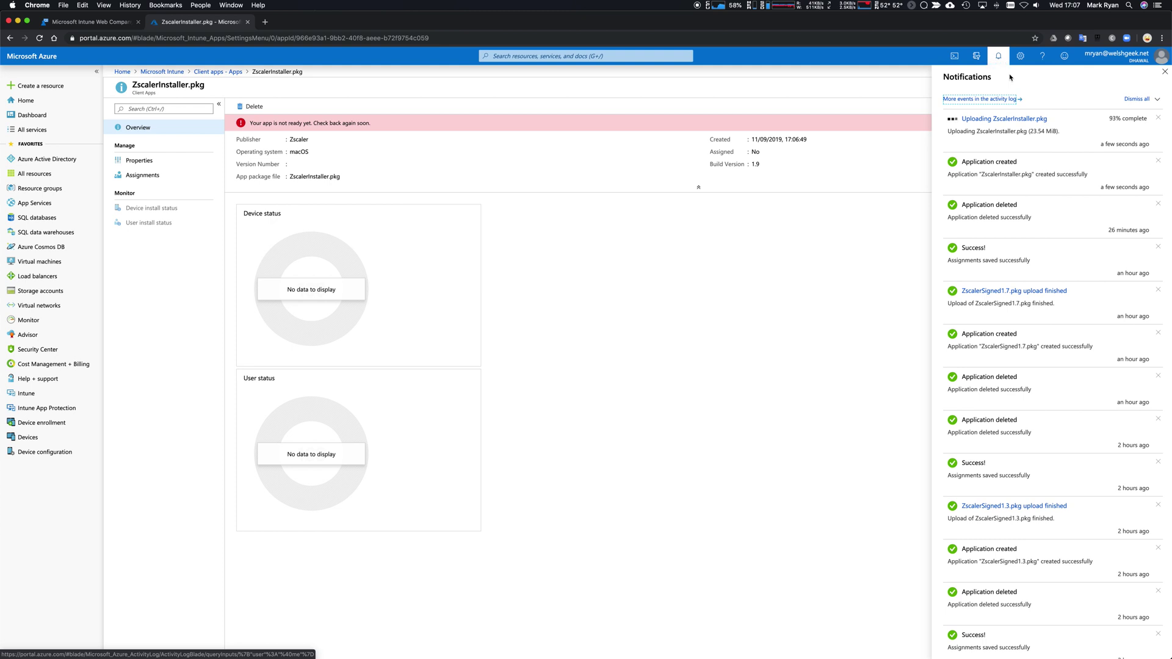
click(998, 58)
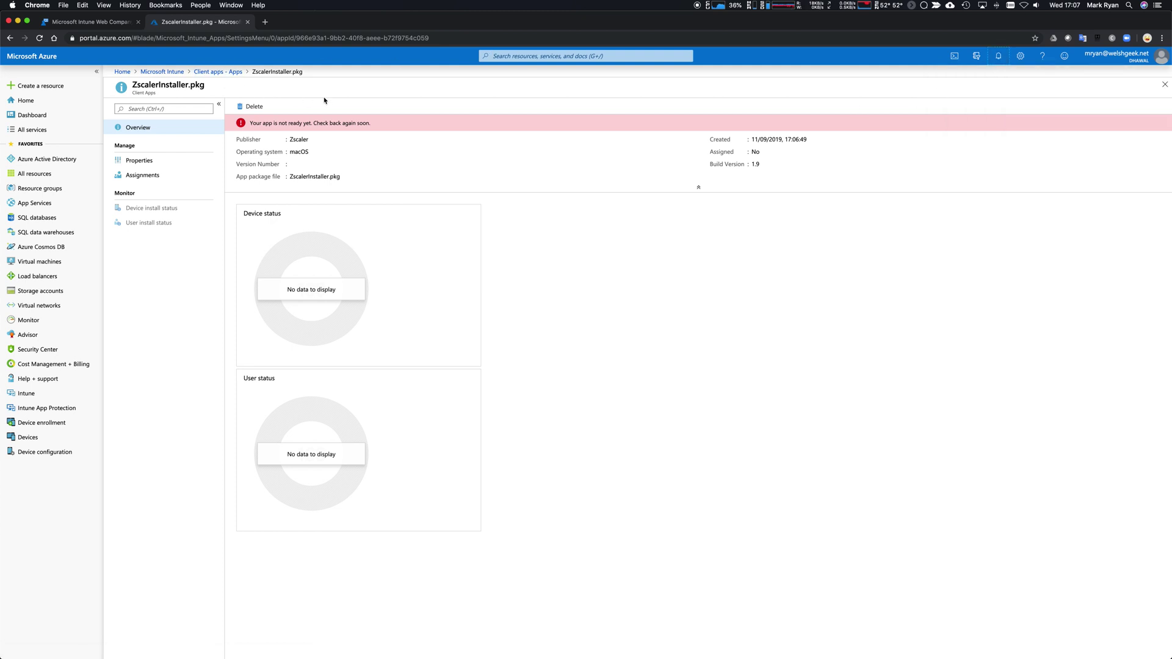
click(227, 76)
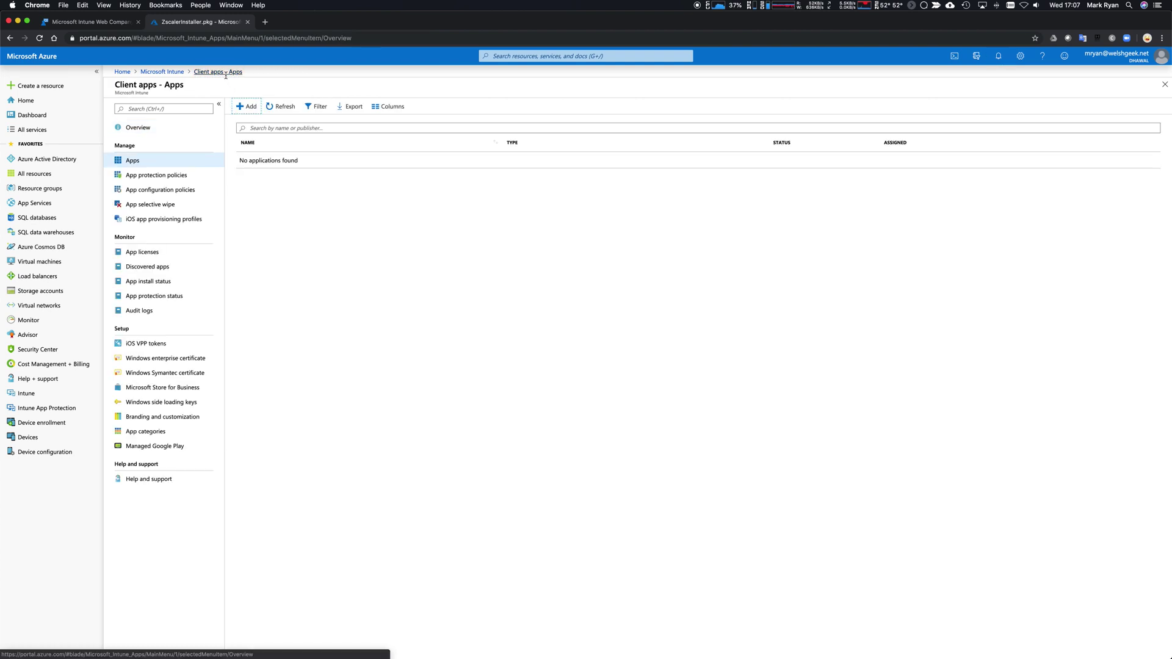
click(283, 107)
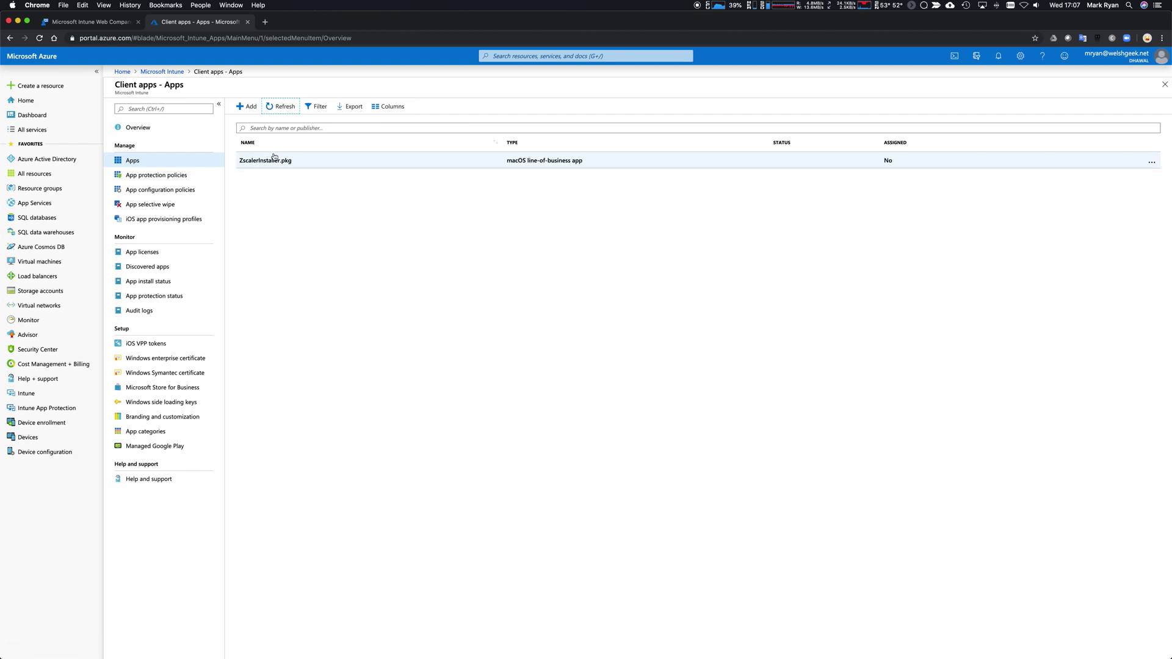
Assign ZscalerInstaller.pkg as Available for enrolled devices to All users and save the assignment.
click(280, 160)
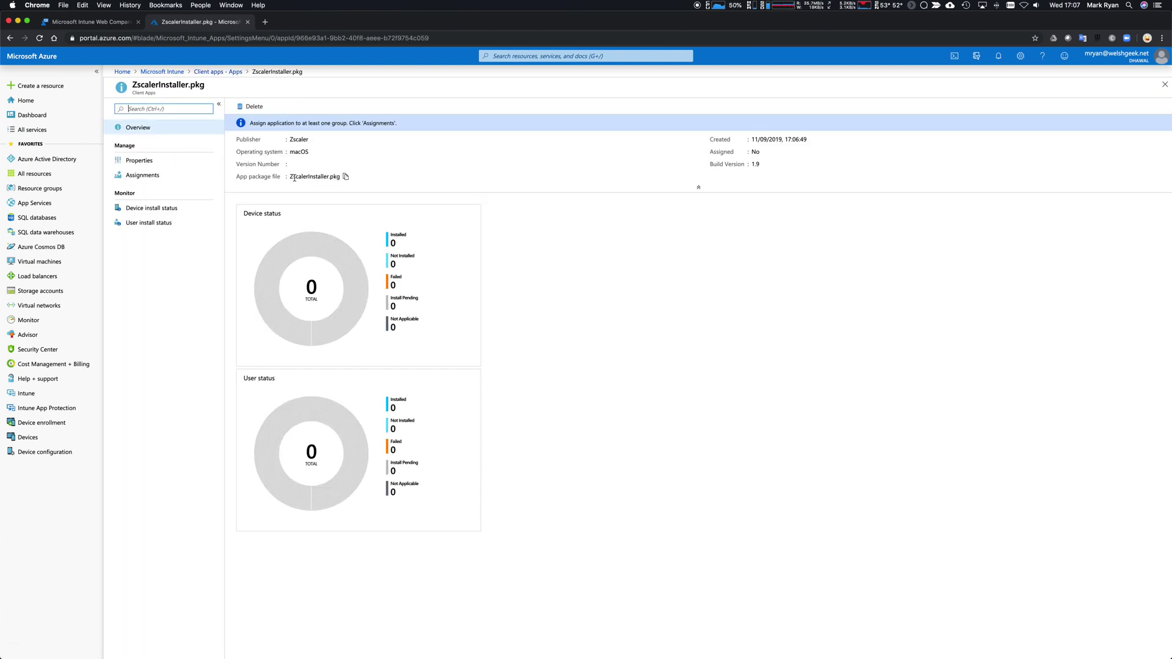
click(151, 177)
click(277, 141)
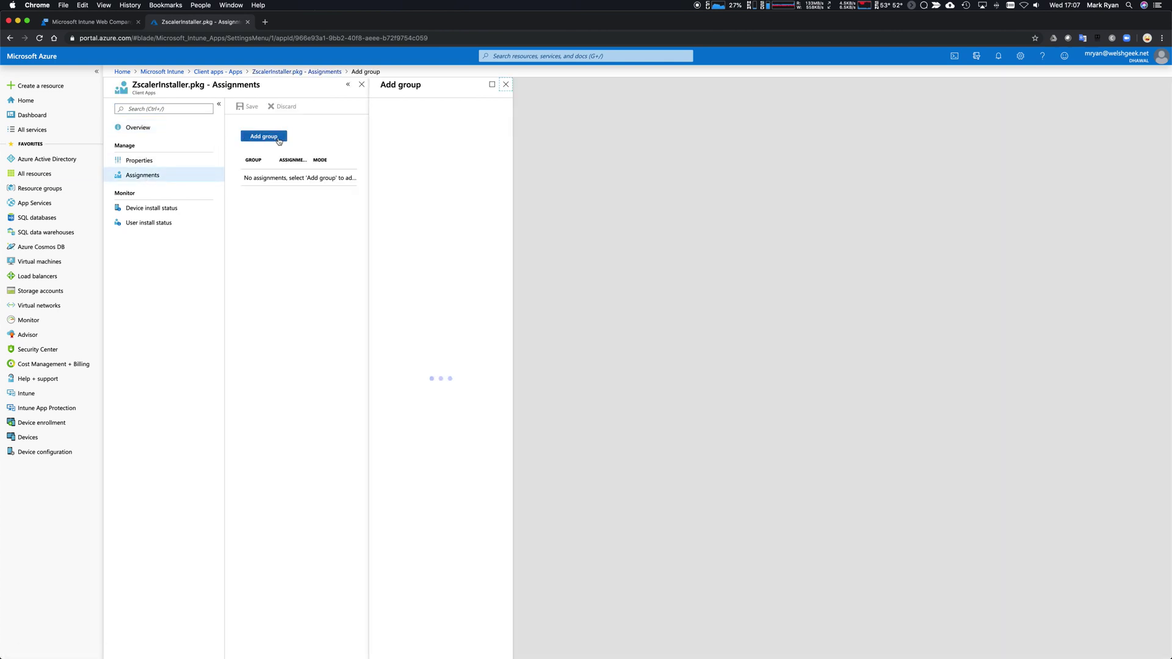
click(417, 203)
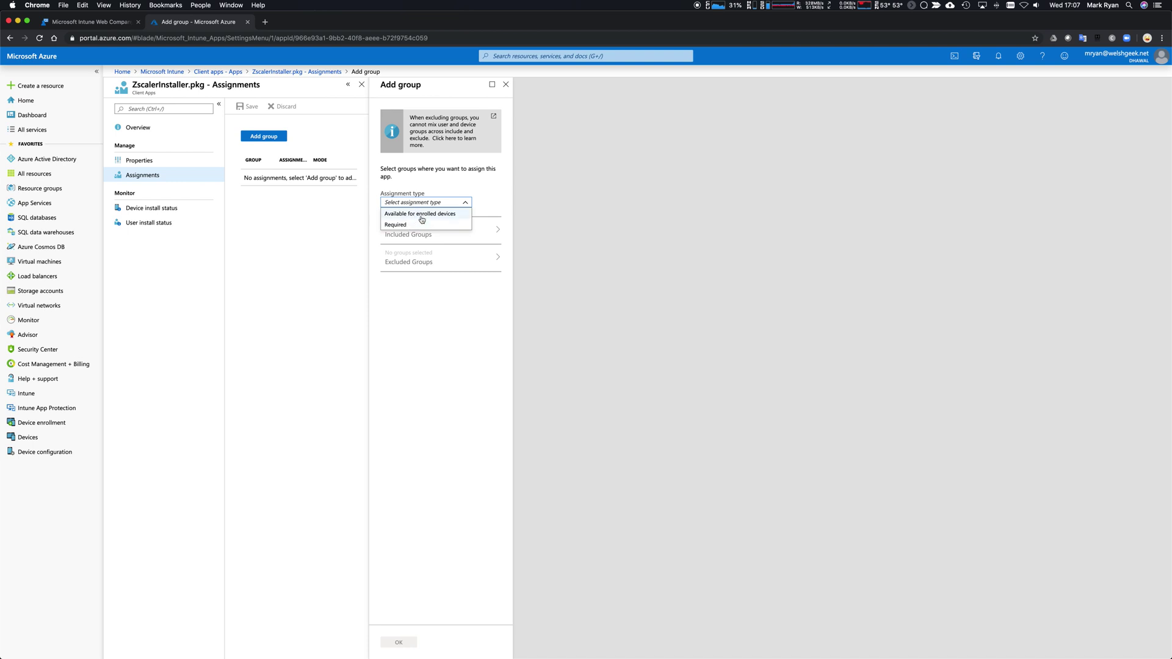
click(425, 215)
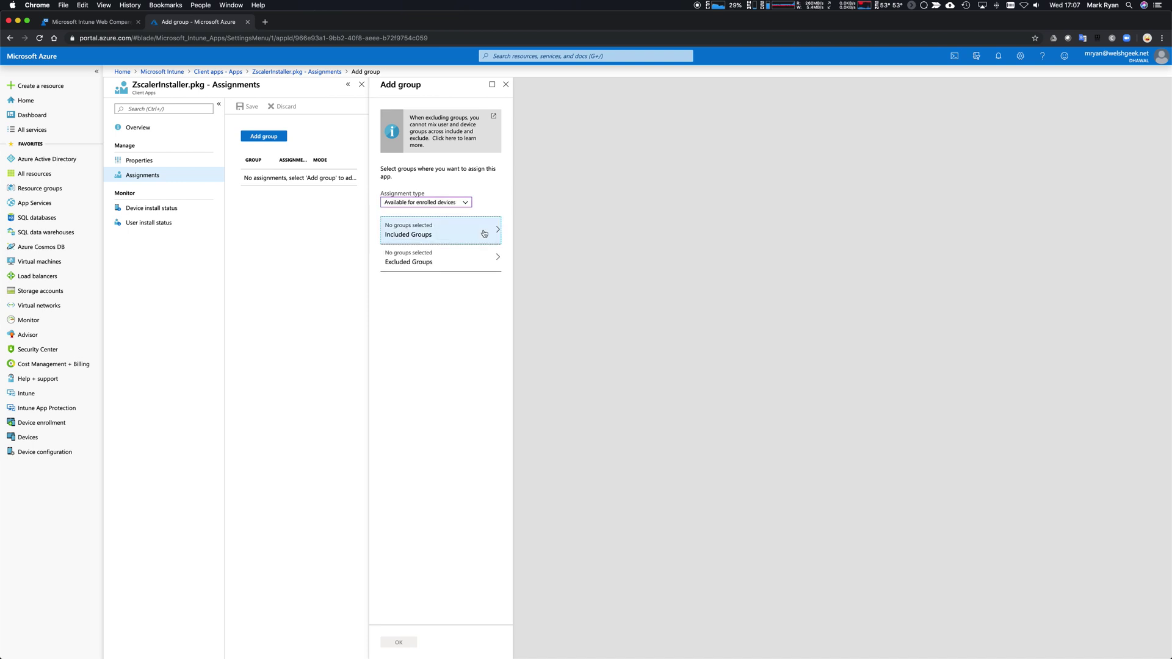
click(439, 230)
click(723, 186)
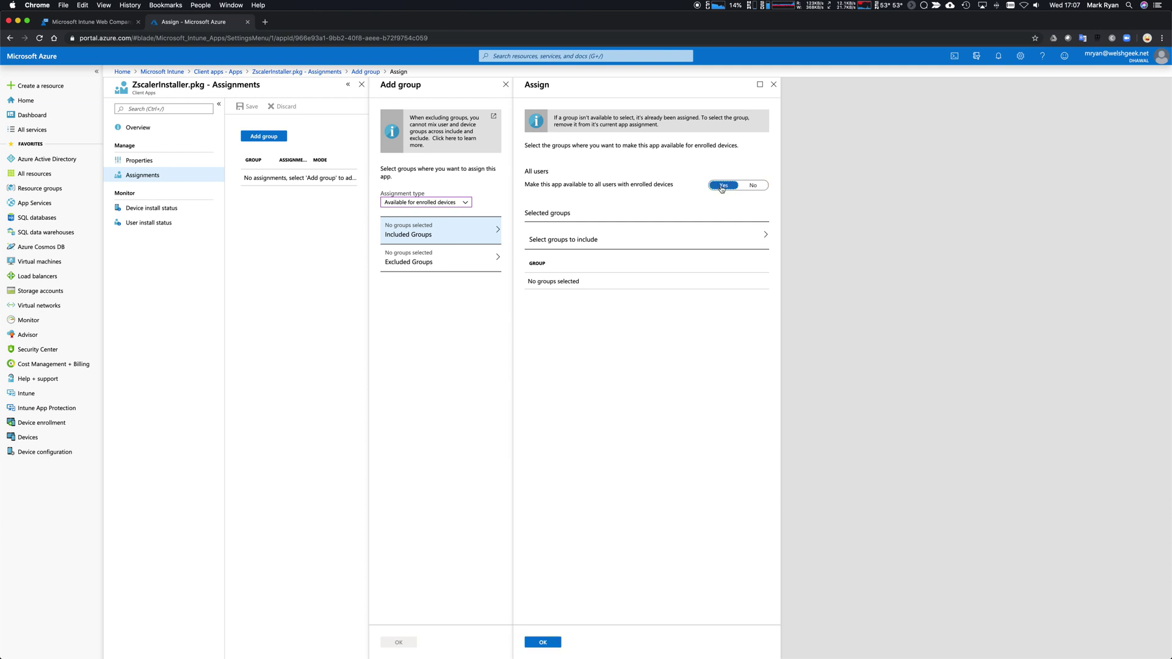
click(543, 641)
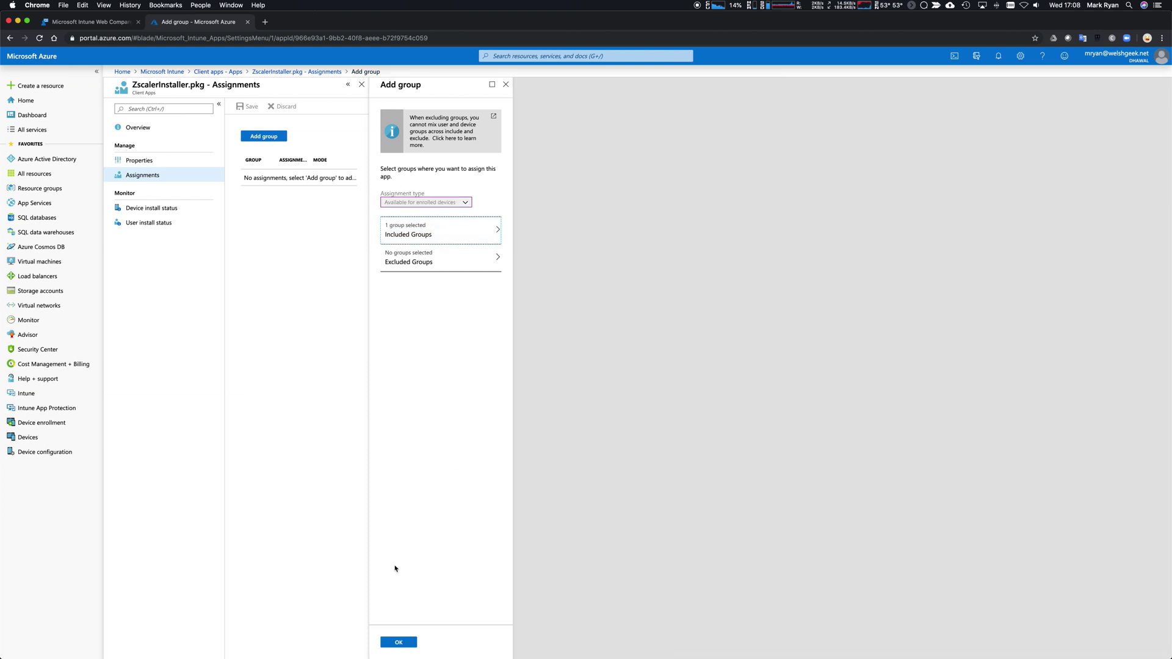
click(399, 641)
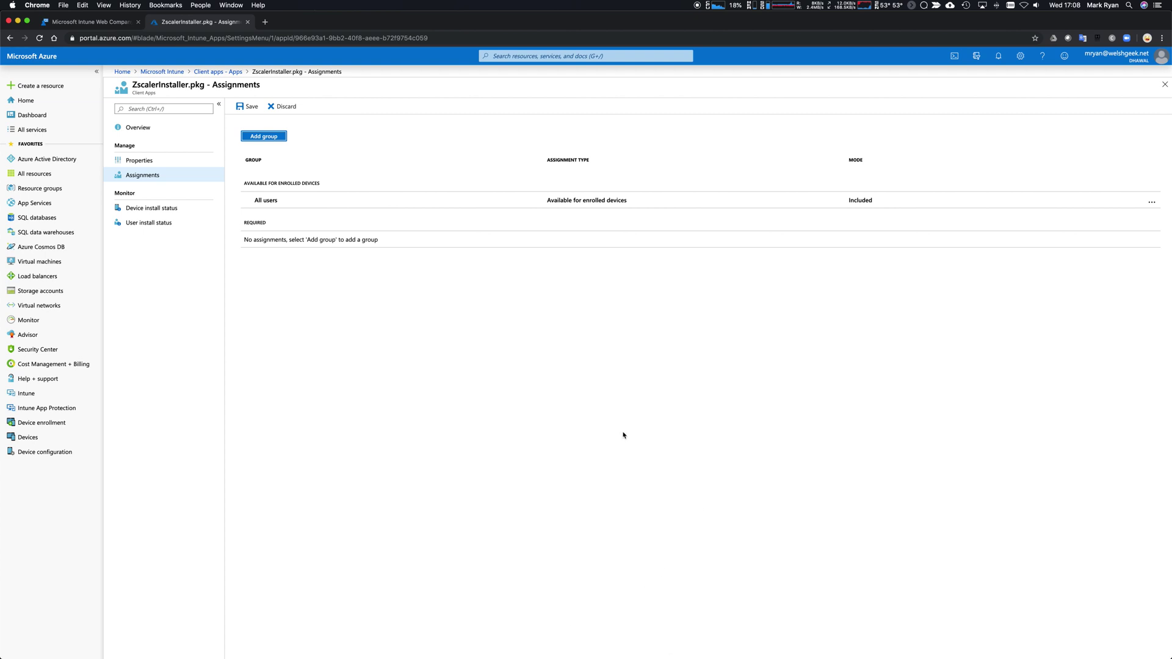
click(250, 108)
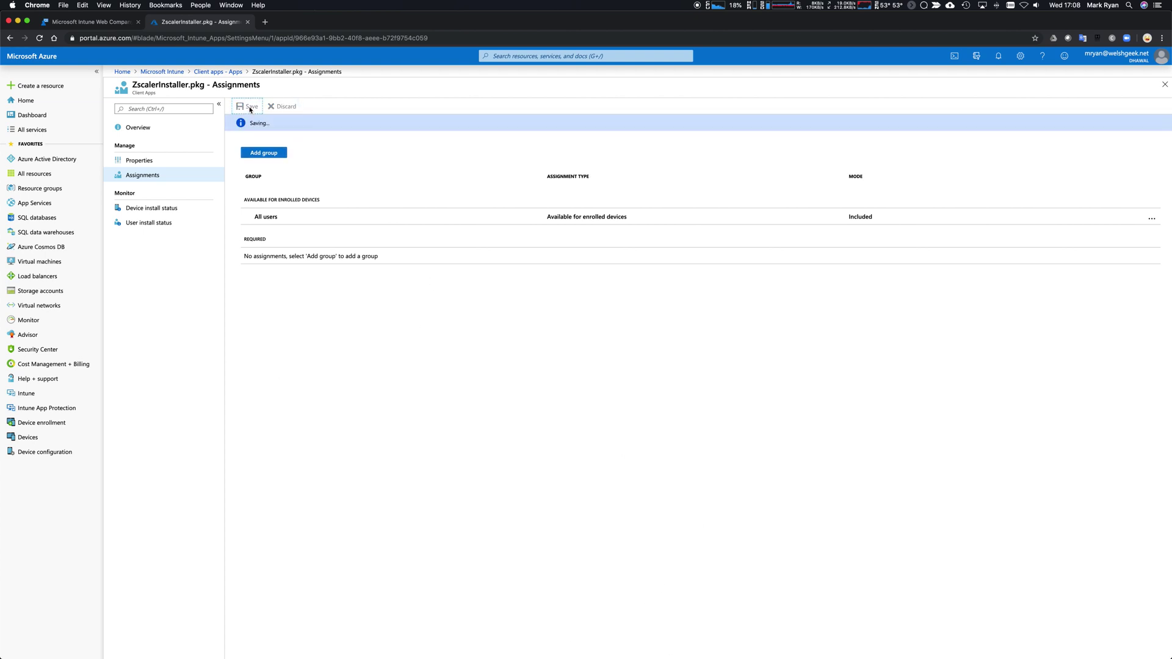
click(227, 71)
Refresh the Client apps list to see the assigned status, then go to the Company Portal Apps page.
click(281, 106)
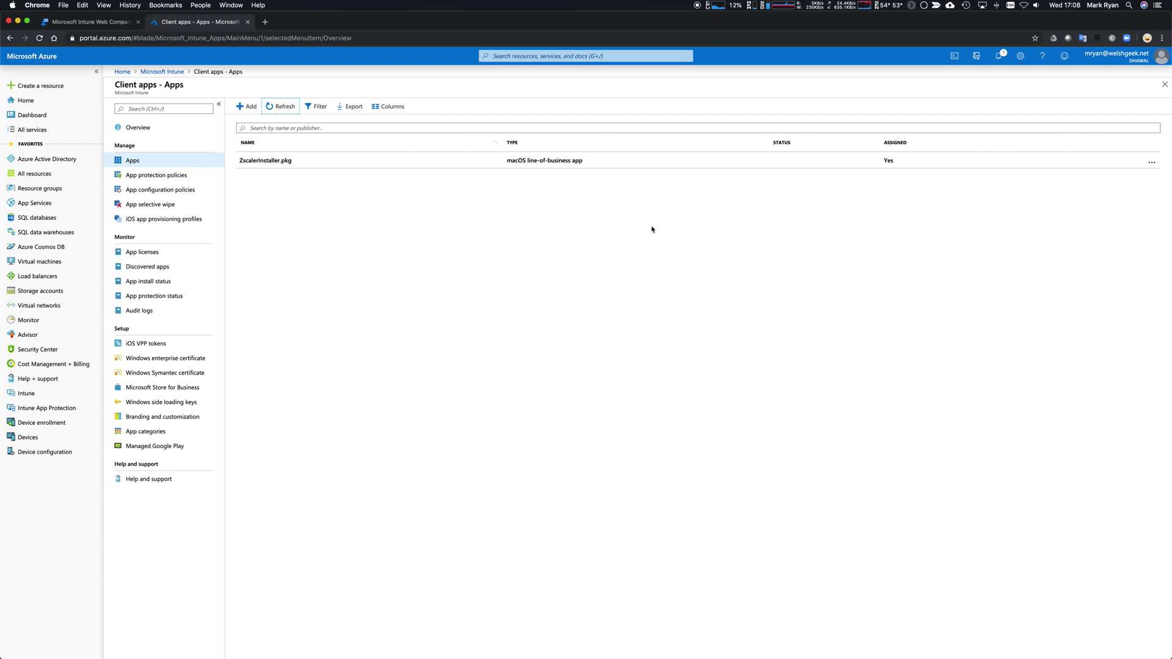
click(114, 27)
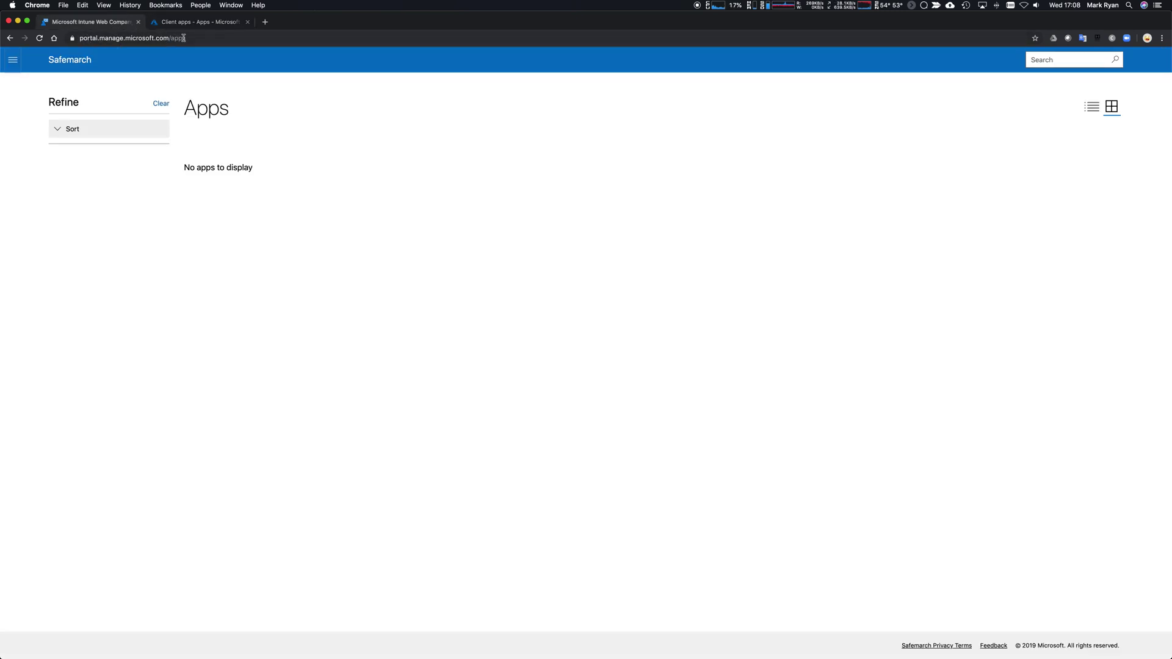
Reload the web Company Portal, then launch the Company Portal Mac app via Spotlight ('comp').
key(super+r)
key(super+Tab)
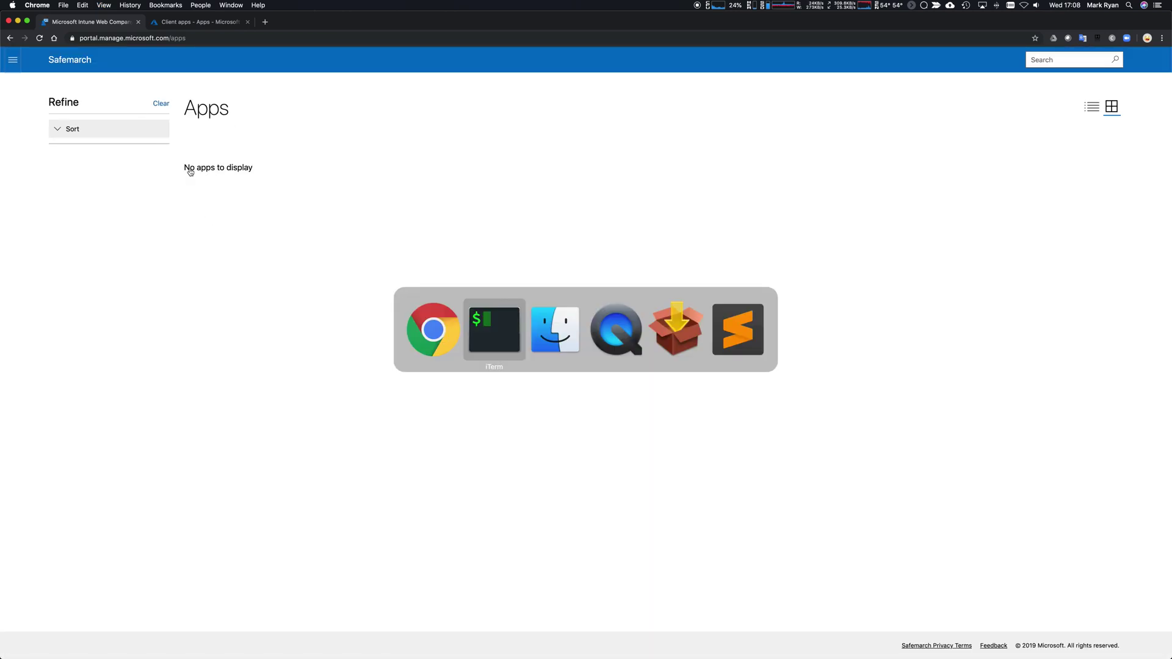
mouse_move(629, 346)
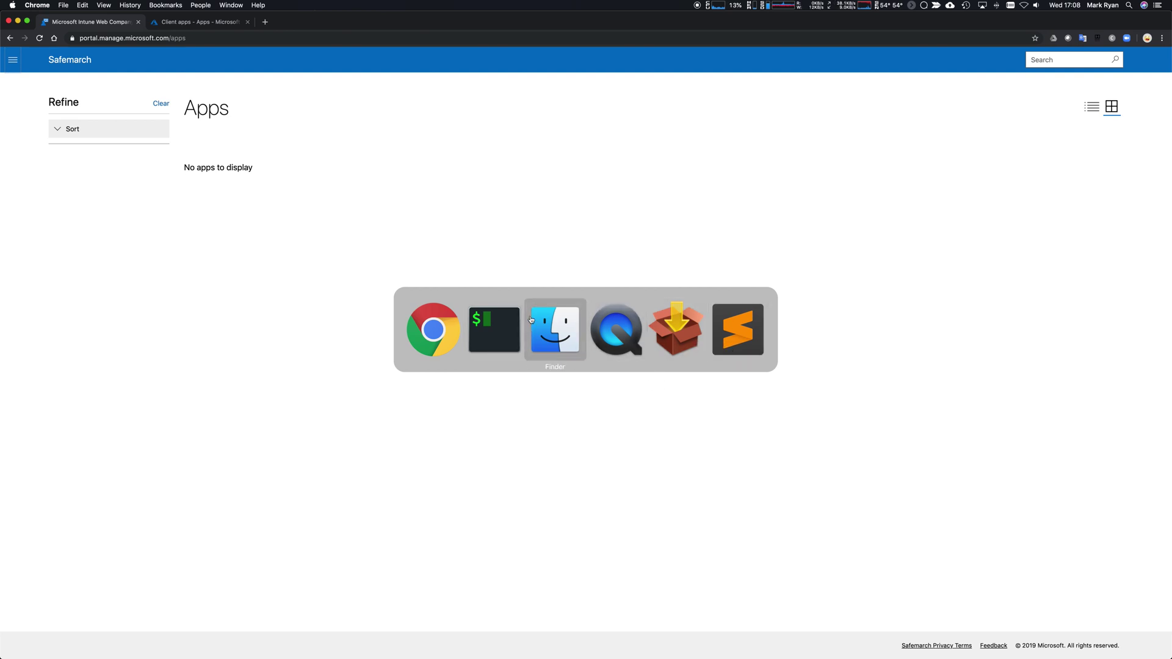
key(super)
key(super+space)
text(comp)
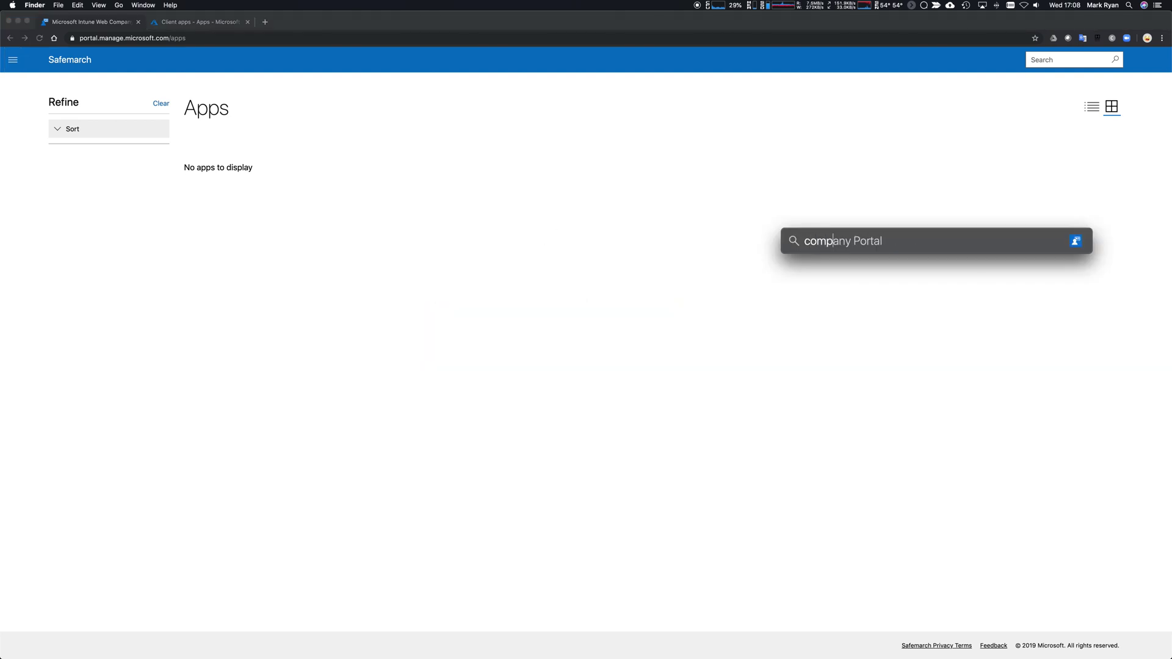
key(Return)
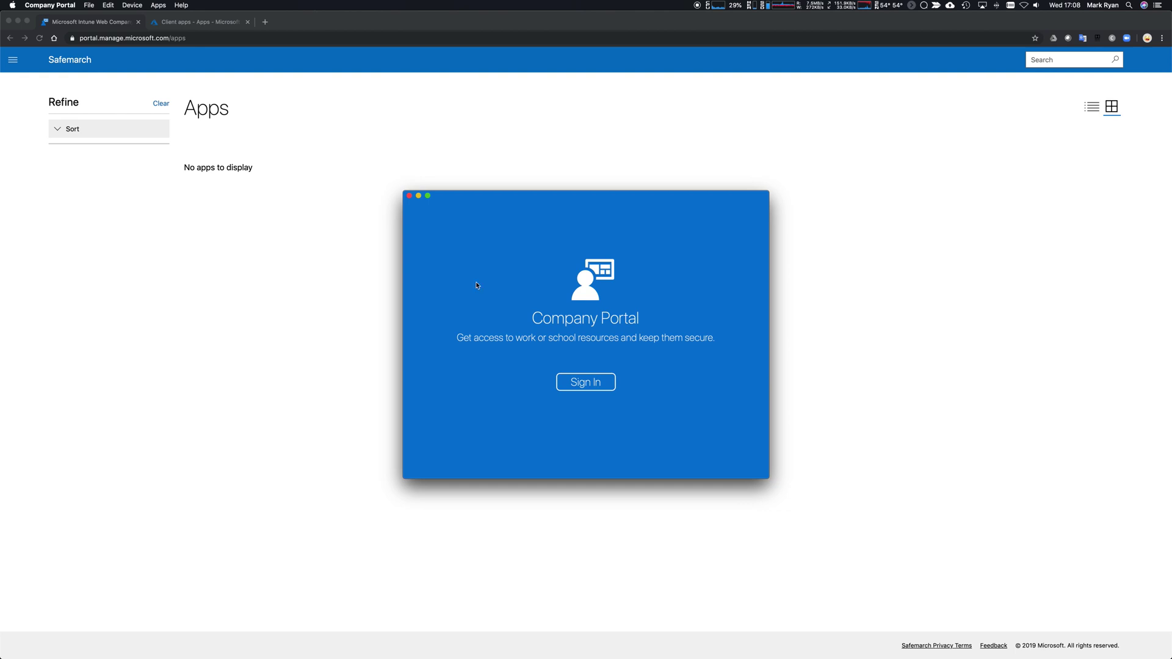
Sign in to Company Portal, check its empty Apps list, and open System Preferences.
click(586, 382)
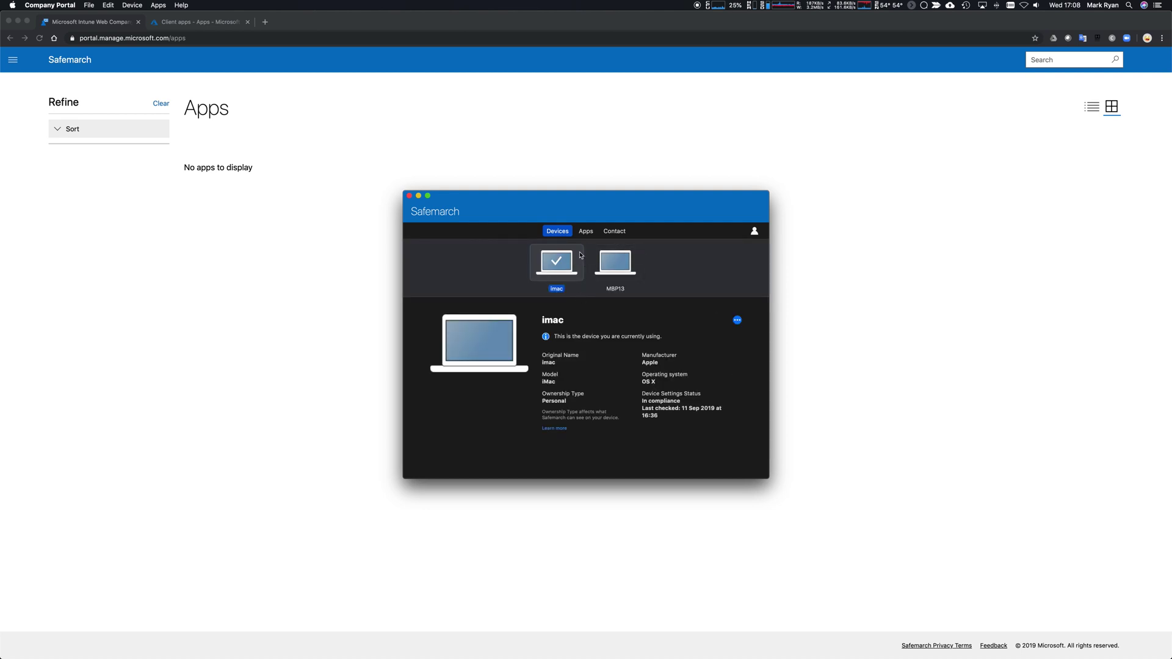
click(585, 232)
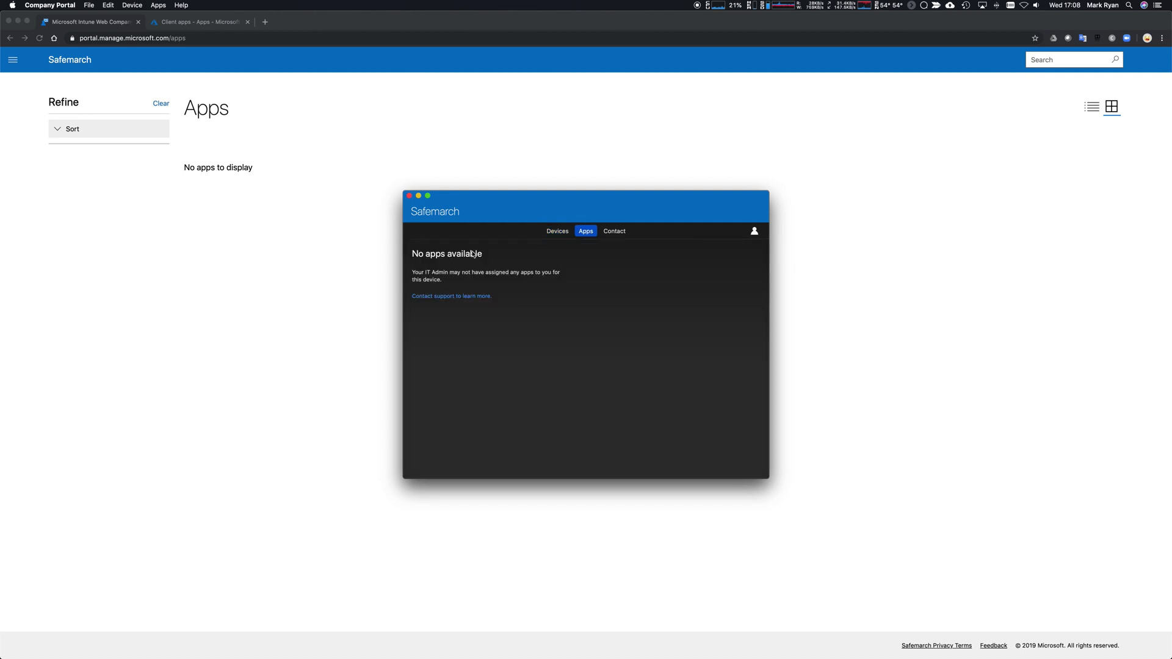
click(13, 7)
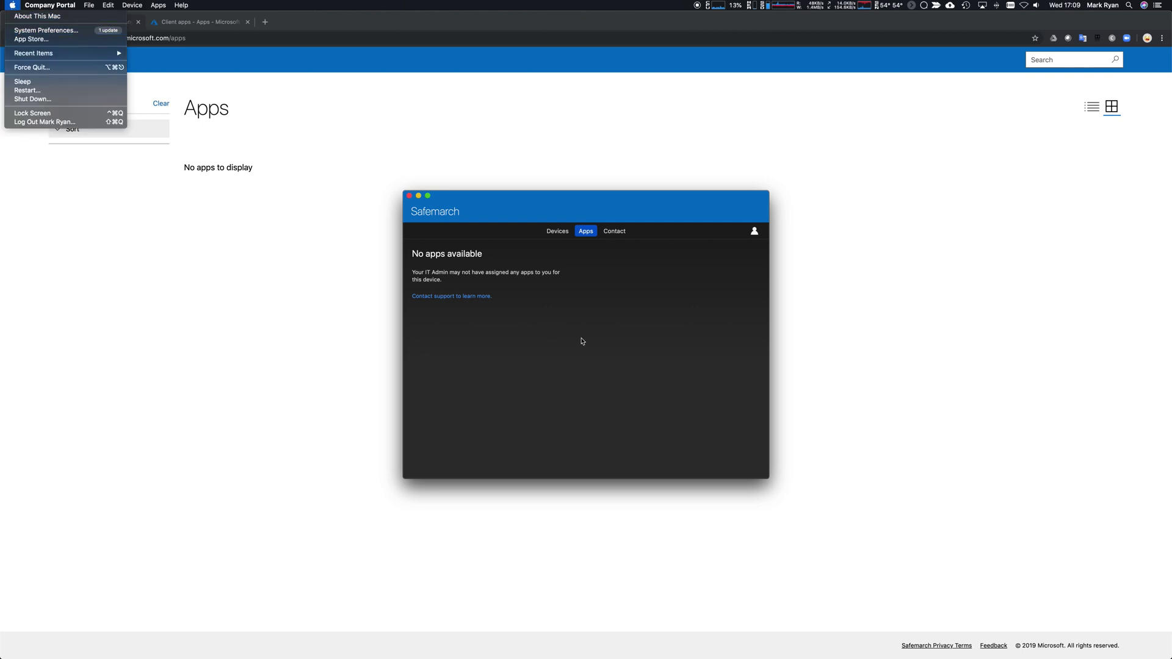
click(46, 30)
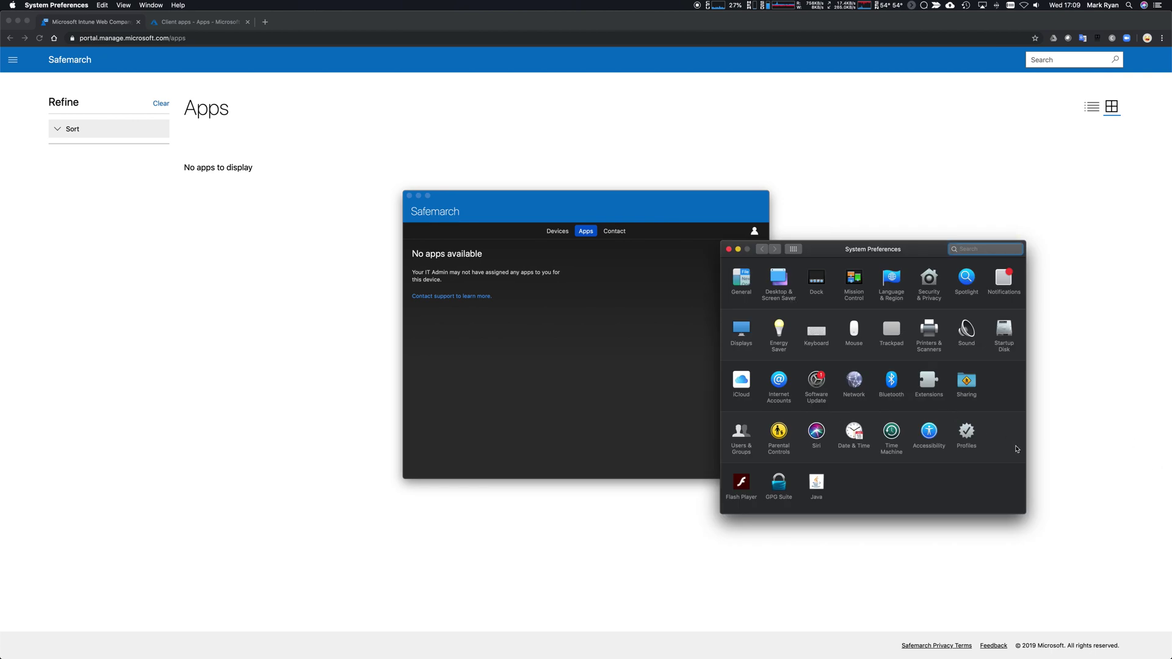
click(970, 434)
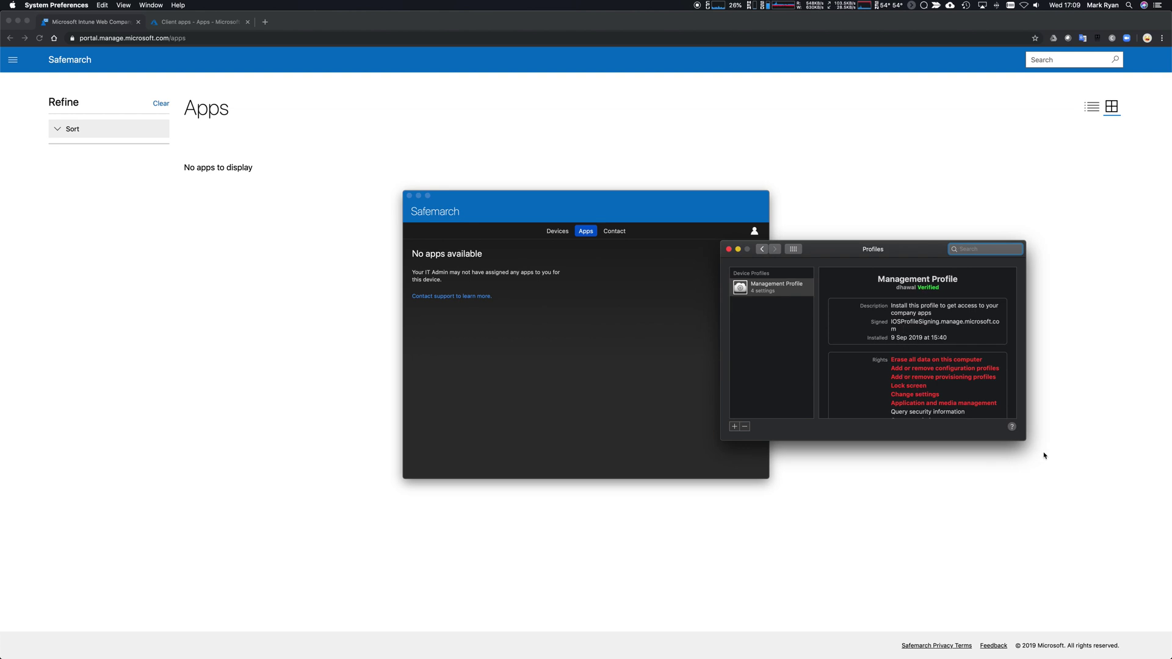
scroll(956, 383, down, 3)
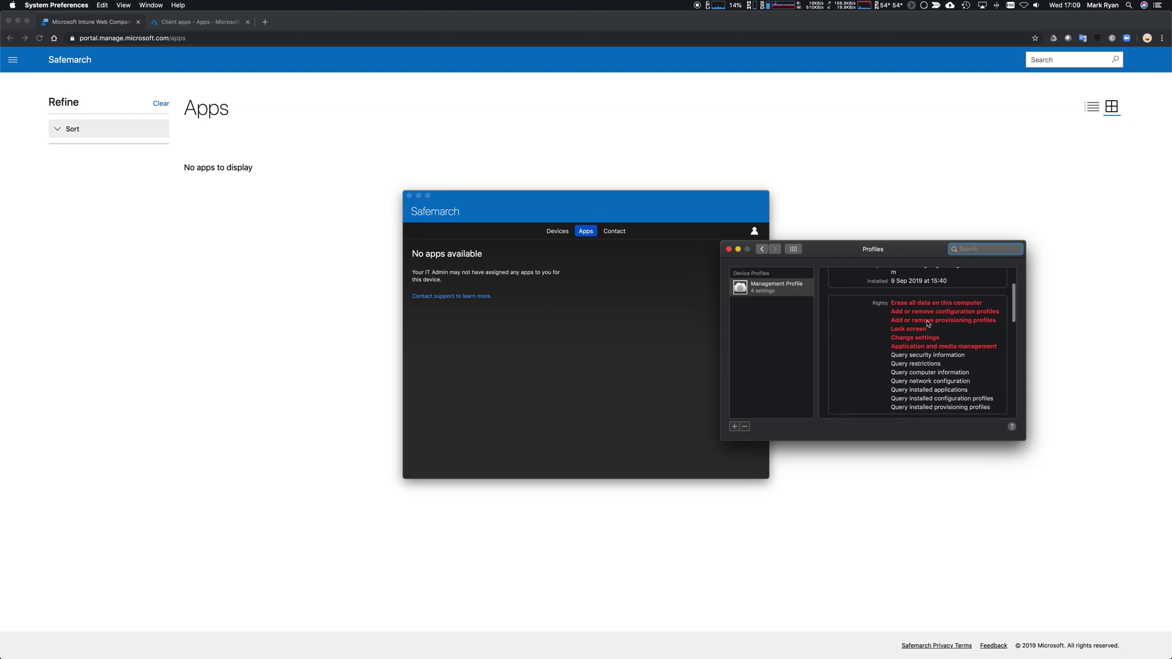
scroll(917, 375, down, 10)
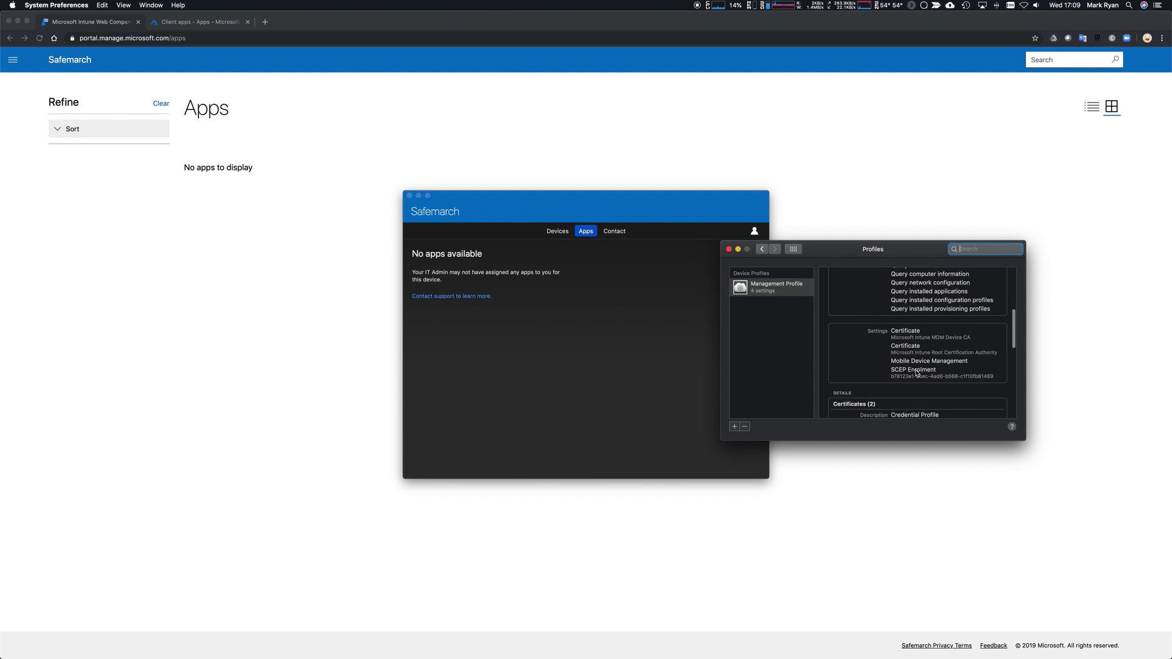
scroll(915, 372, up, 15)
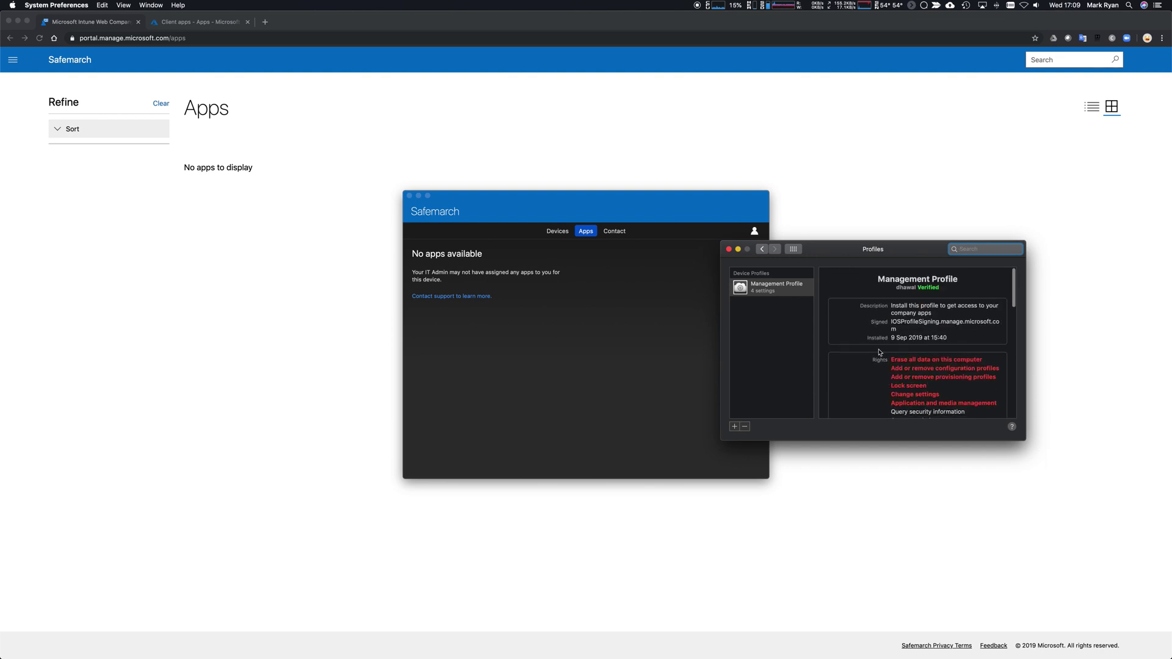
click(728, 249)
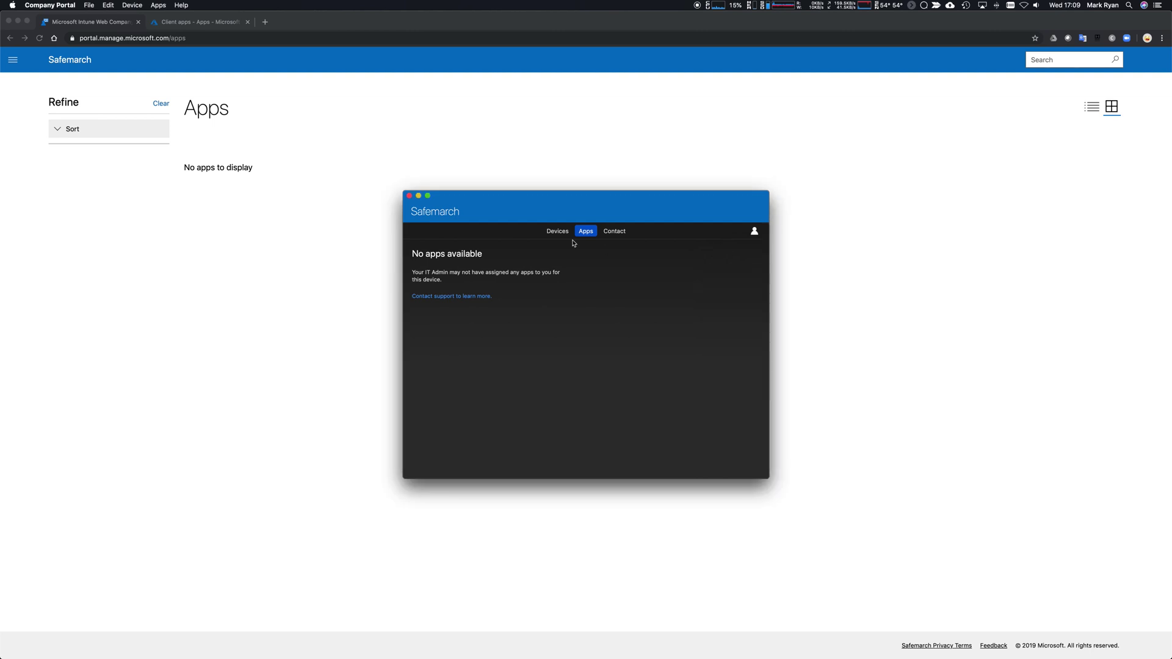
Check the imac under Devices, return to Apps, then reload the web portal in Chrome.
click(546, 234)
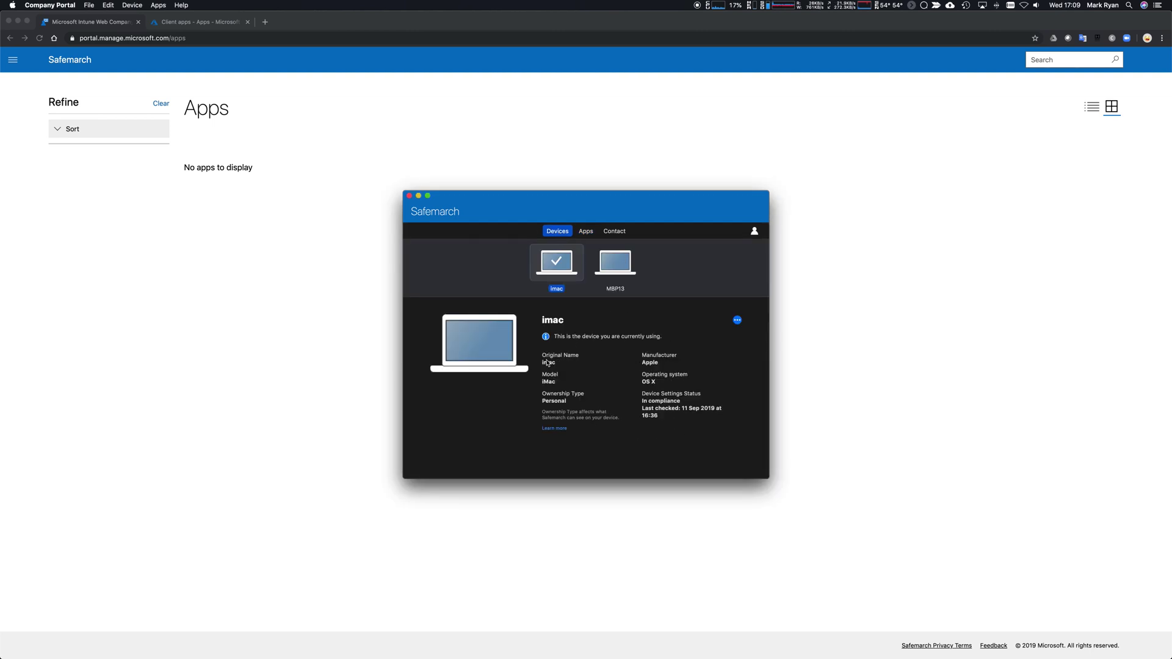
click(586, 232)
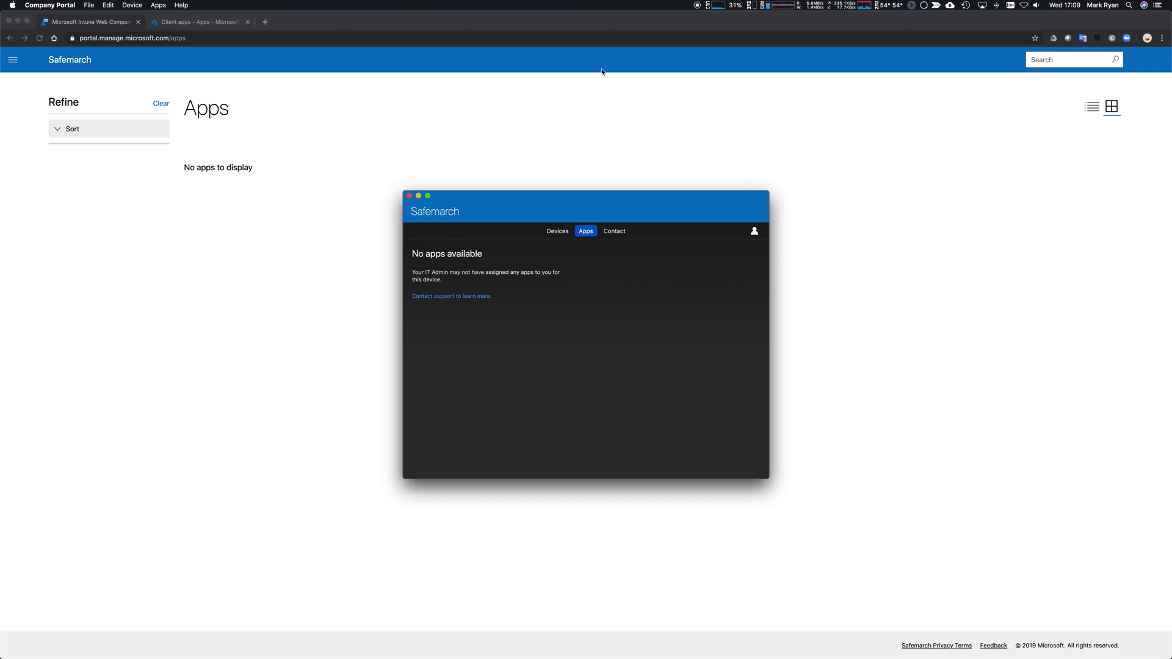
click(298, 142)
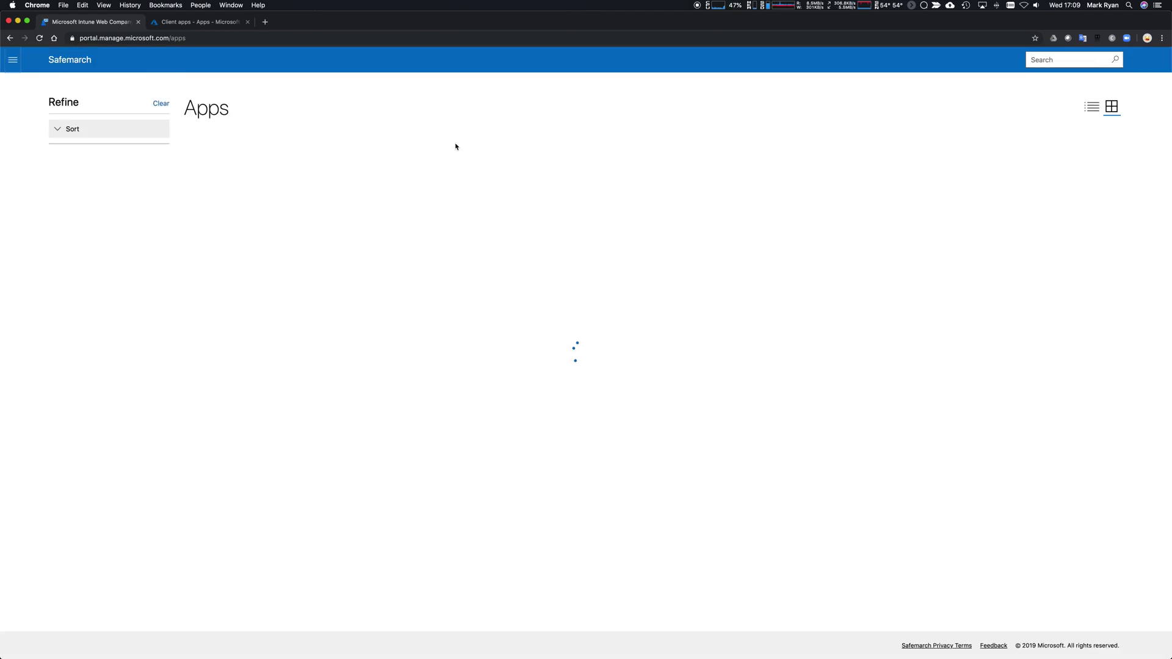
Show iTerm2's installer log tab, enlarge its text twice, and highlight the registered Zscaler bundle path.
key(super+Tab)
key(super+Tab)
key(super+Tab)
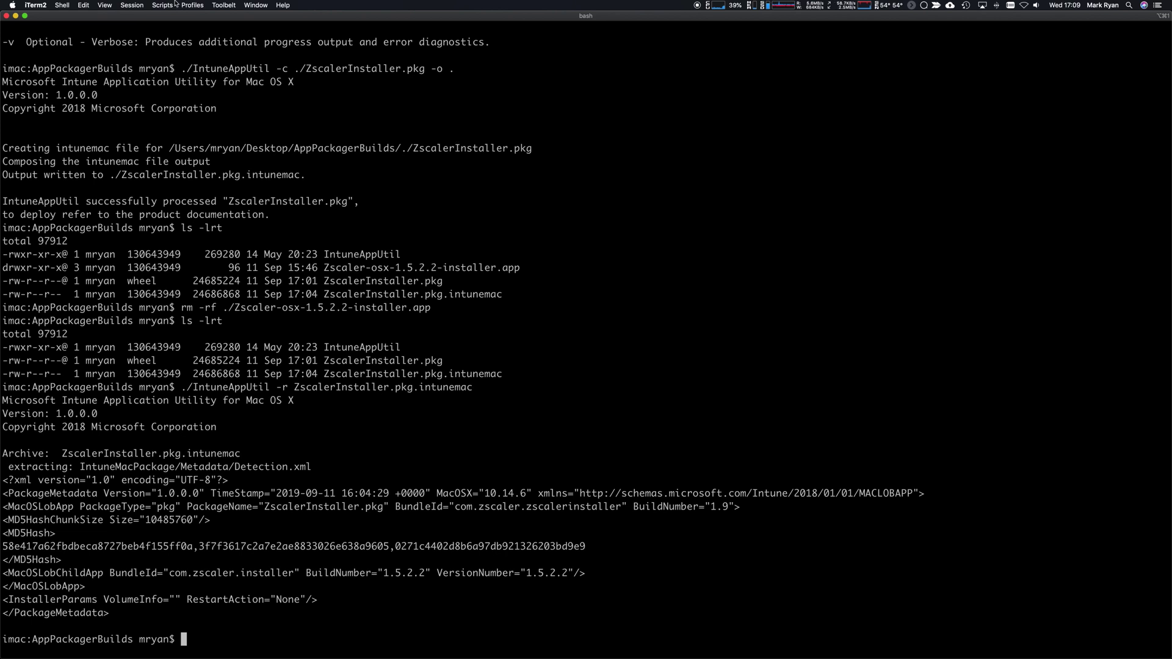
click(251, 5)
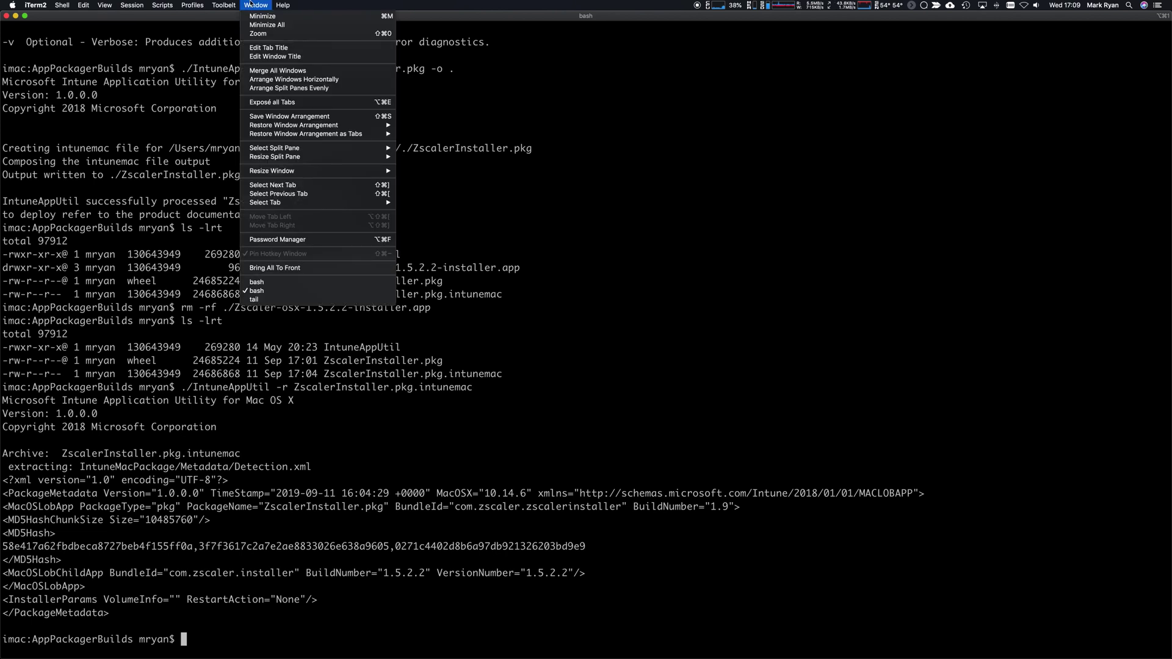
click(250, 4)
click(250, 3)
click(279, 304)
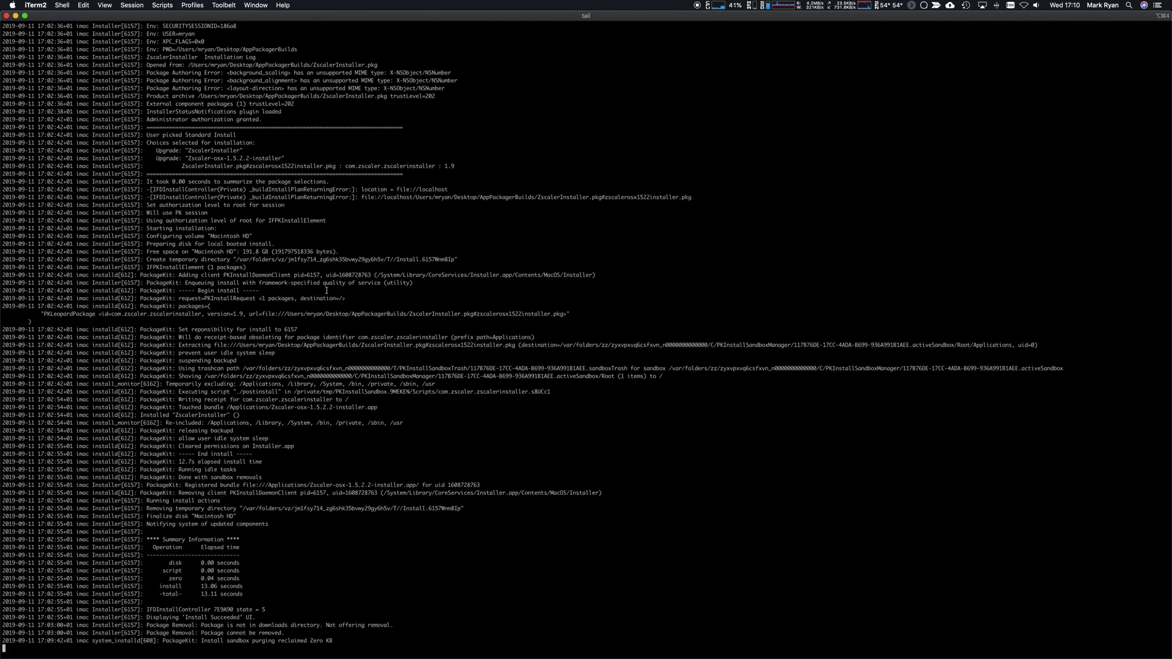
key(super+plus)
key(super+plus)
key(super+plus)
key(super+plus)
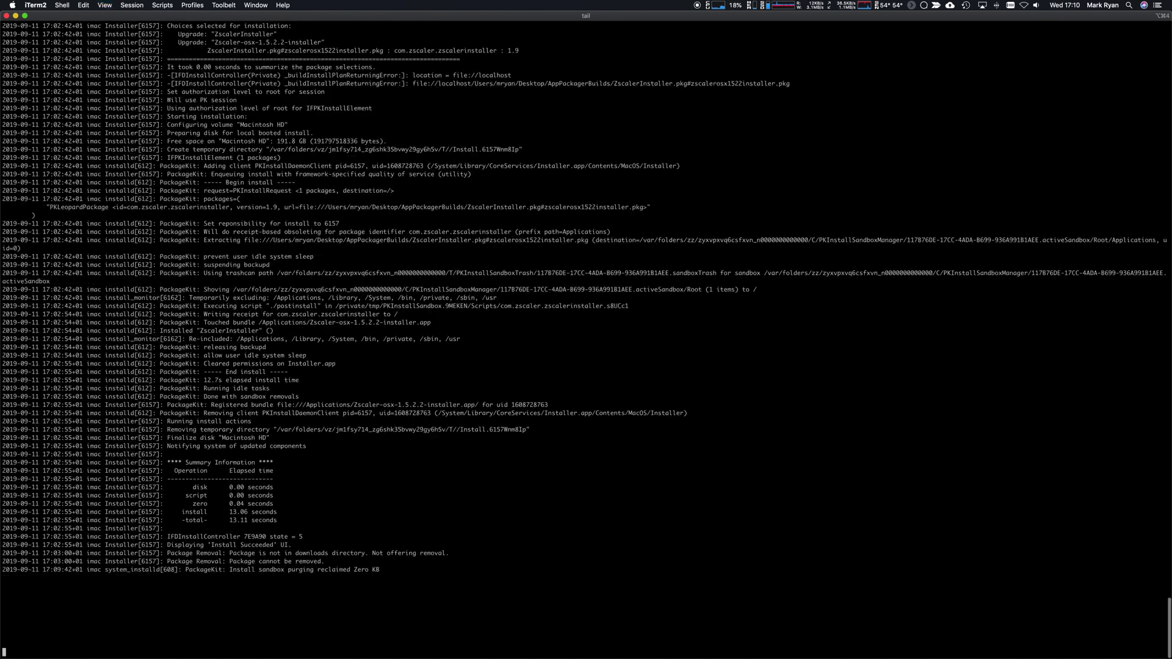
key(super+plus)
key(super+plus)
key(super+plus)
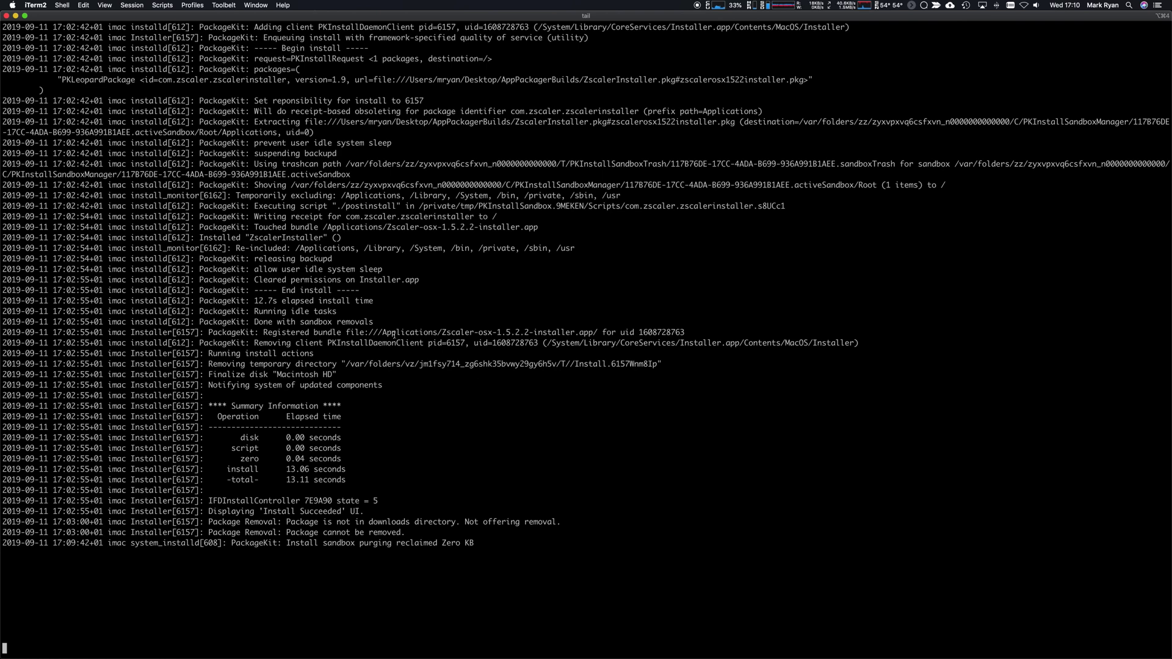
drag(378, 333, 598, 332)
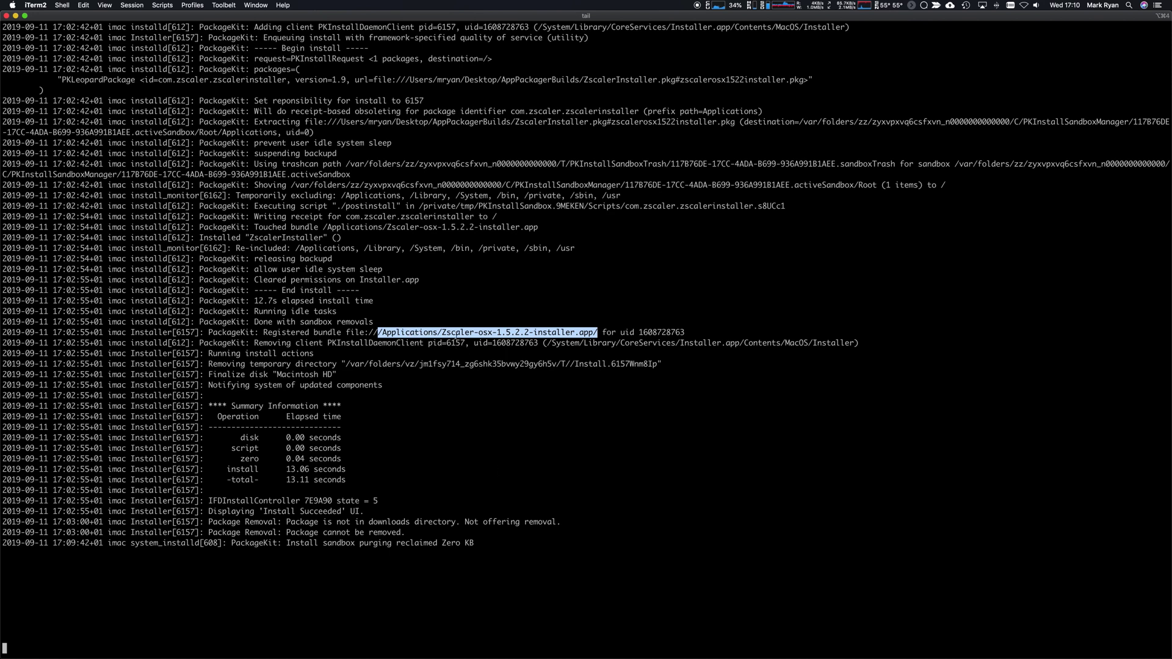
key(super+Tab)
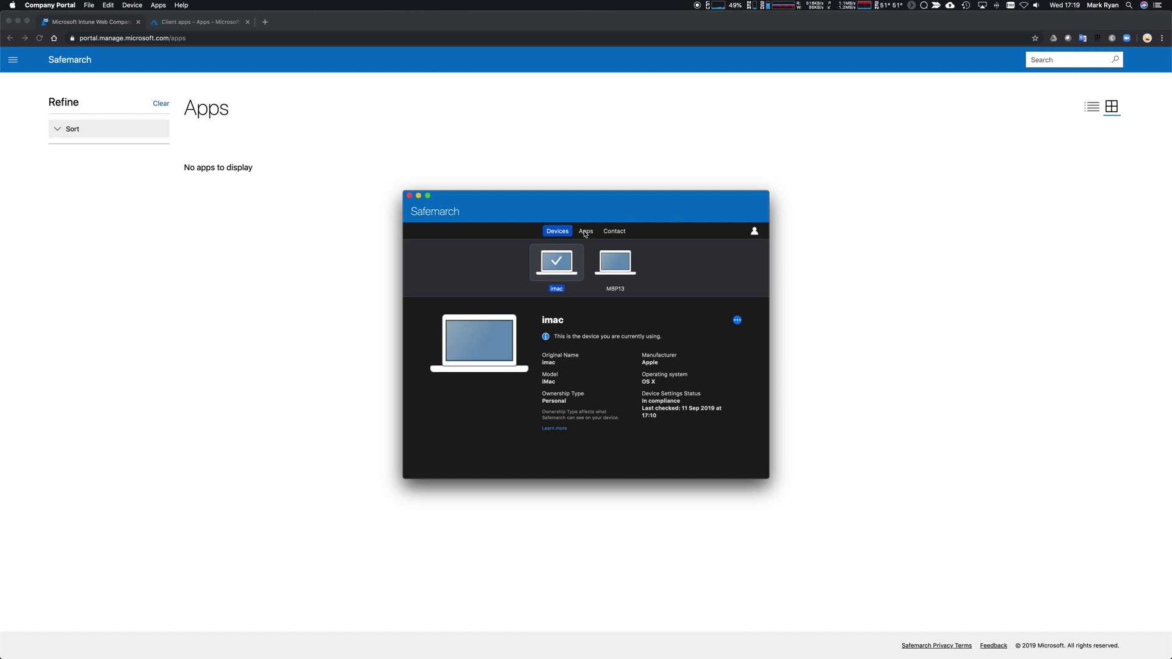
Refresh the Apps list and web portal, then open the ZscalerInstaller.pkg tile's details.
click(585, 232)
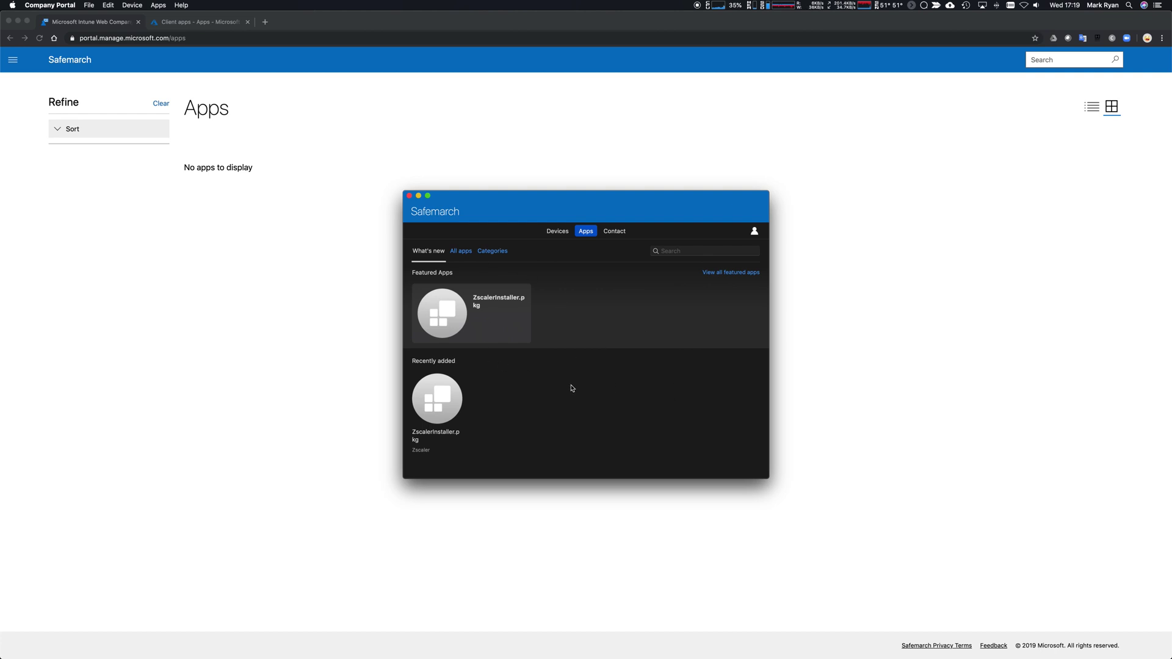
click(297, 189)
key(super+r)
click(454, 309)
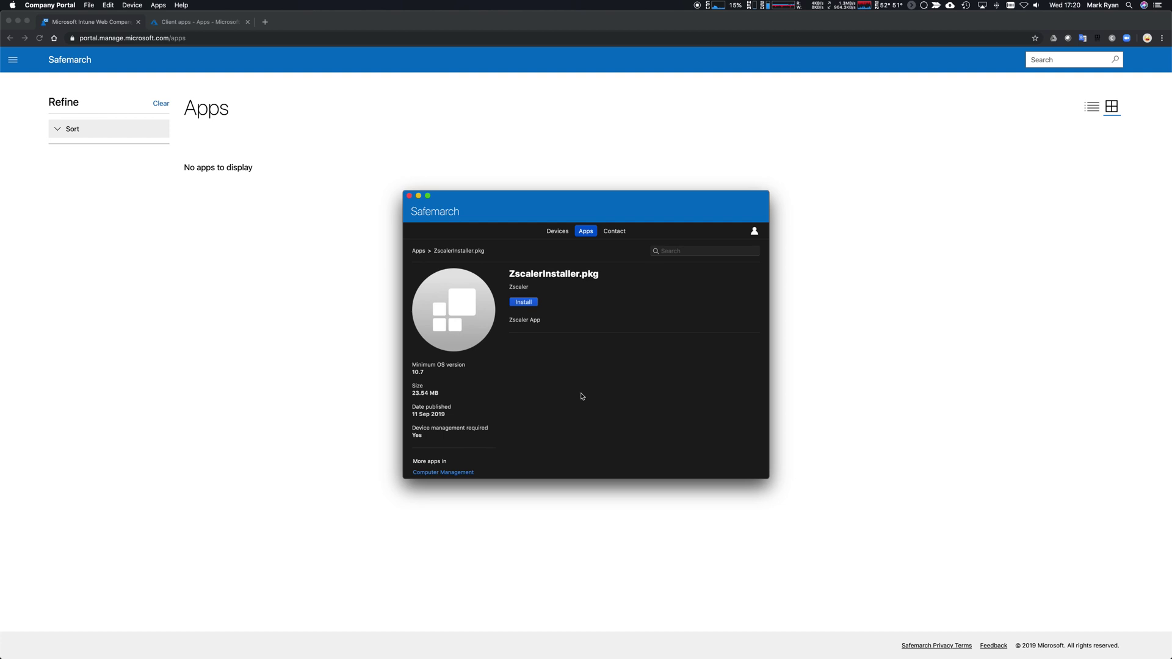
key(super+Tab)
key(super+Tab)
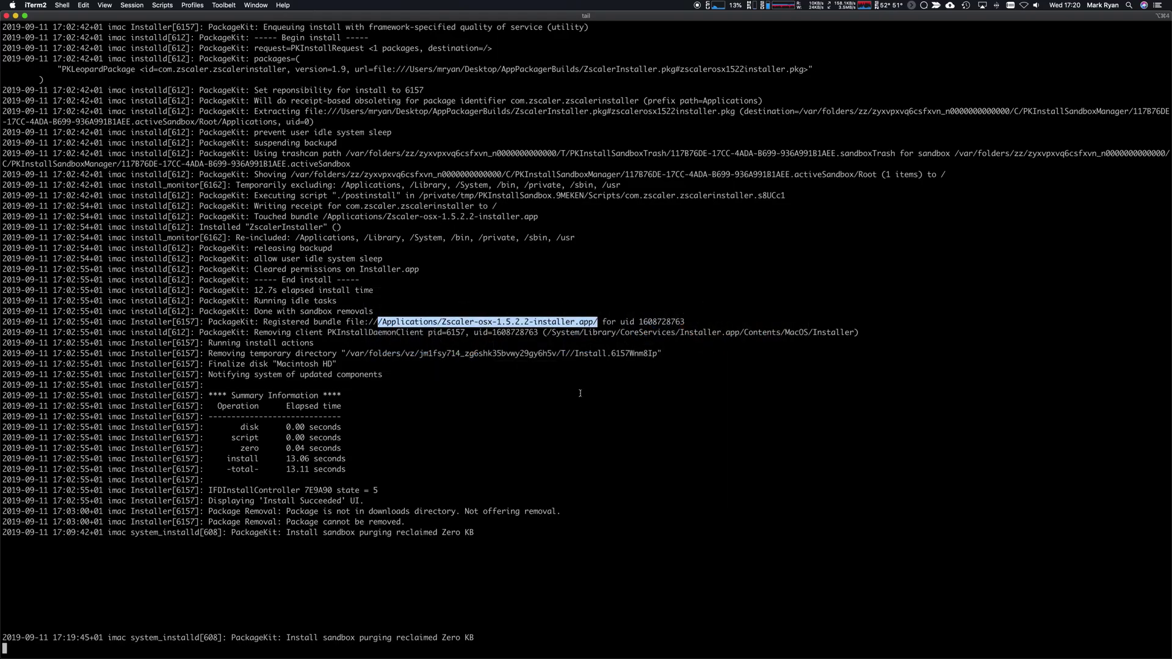
Add blank lines to the installer log, then click Install on ZscalerInstaller.pkg in Company Portal.
key(Return)
key(Return)
key(Return)
key(Return)
key(Return)
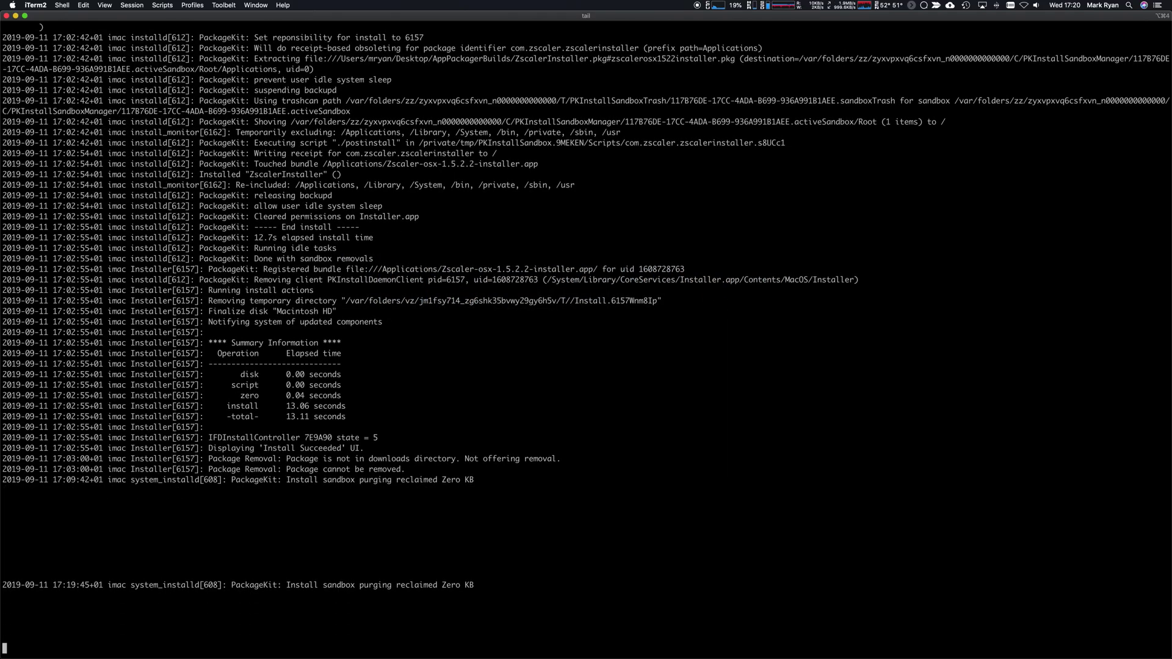
key(super+Tab)
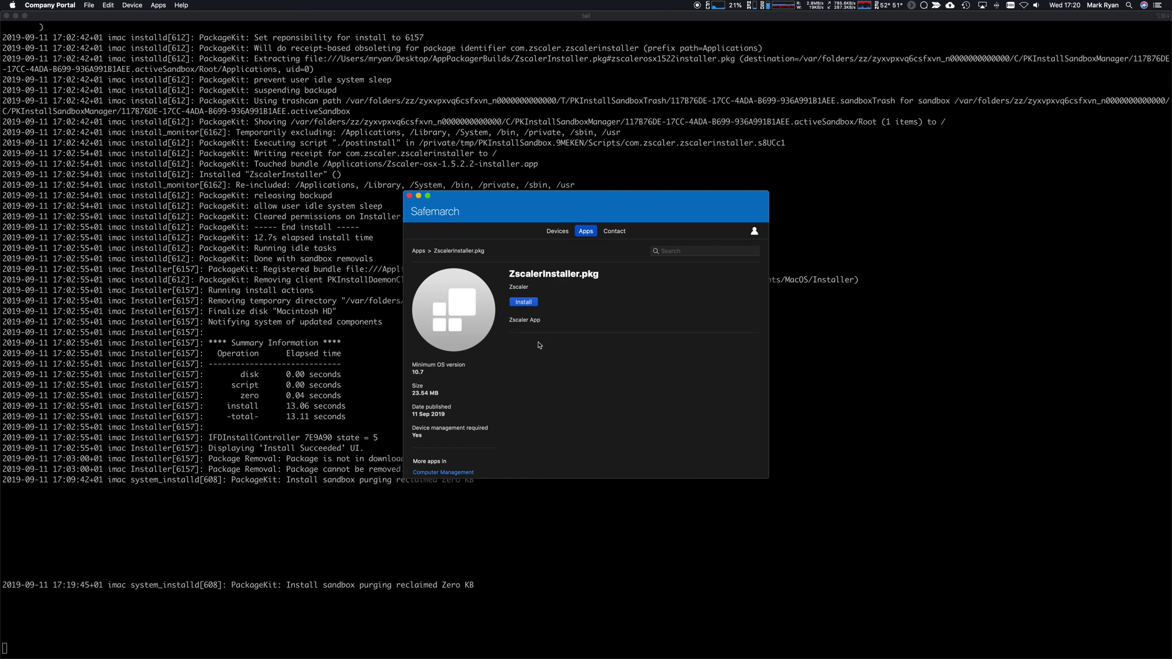
click(523, 303)
Delete the Zscaler-osx installer app from AppPackagerBuilds, then click Re-install on ZscalerInstaller.pkg.
key(super+Tab)
key(super+Tab)
key(super+Tab)
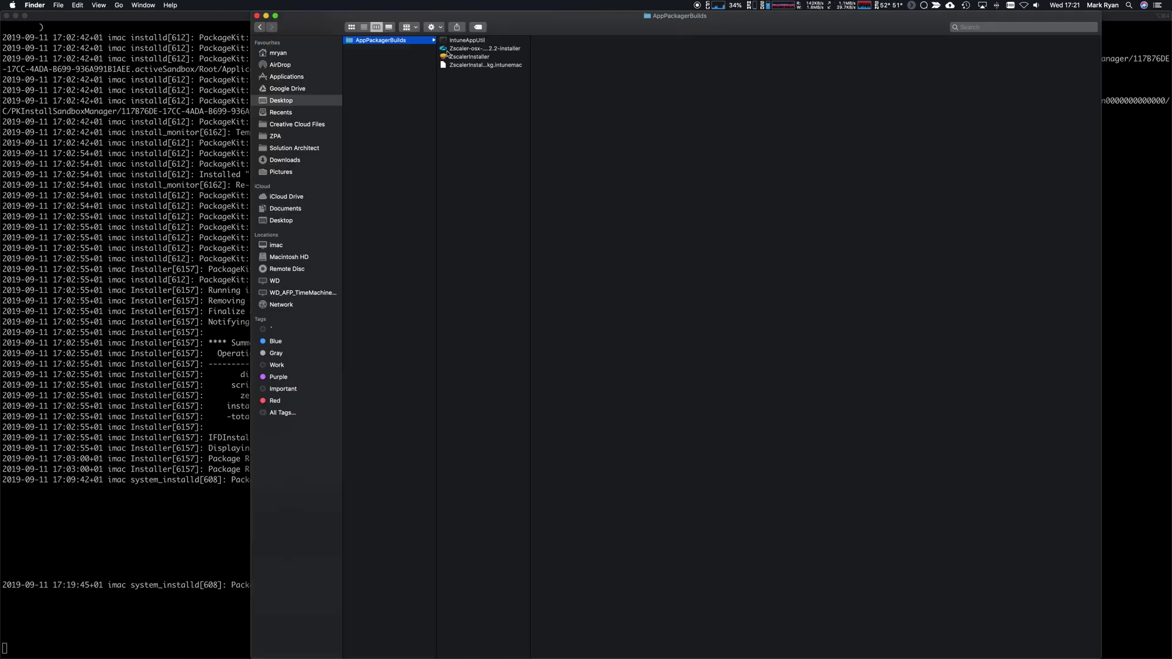
click(447, 50)
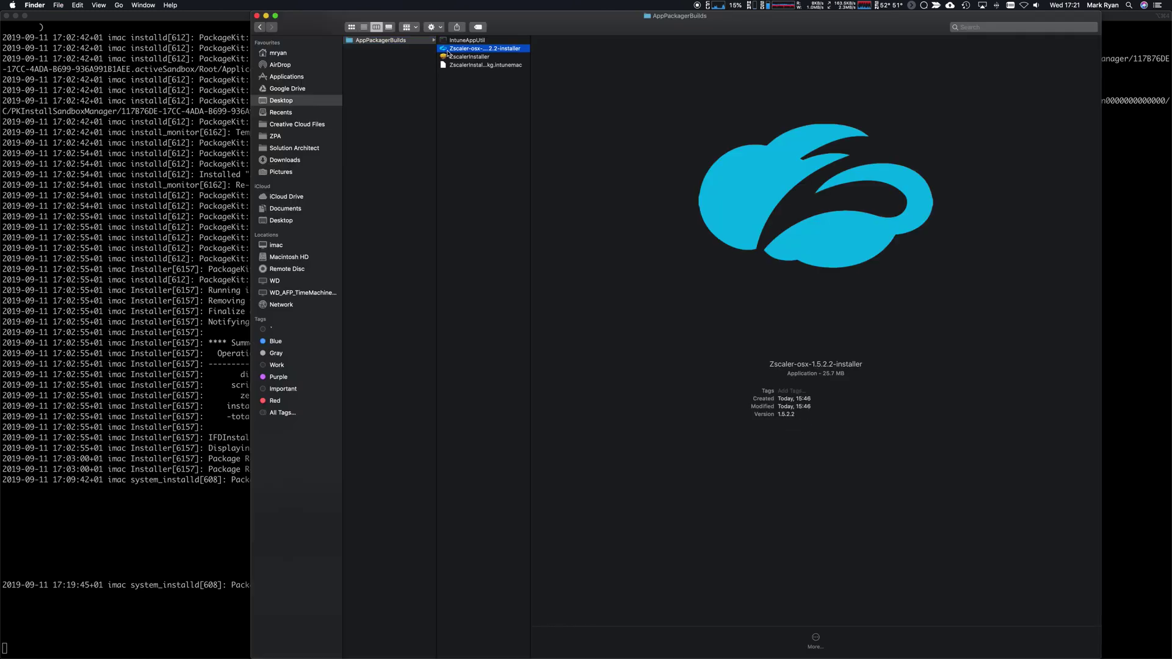
key(super+BackSpace)
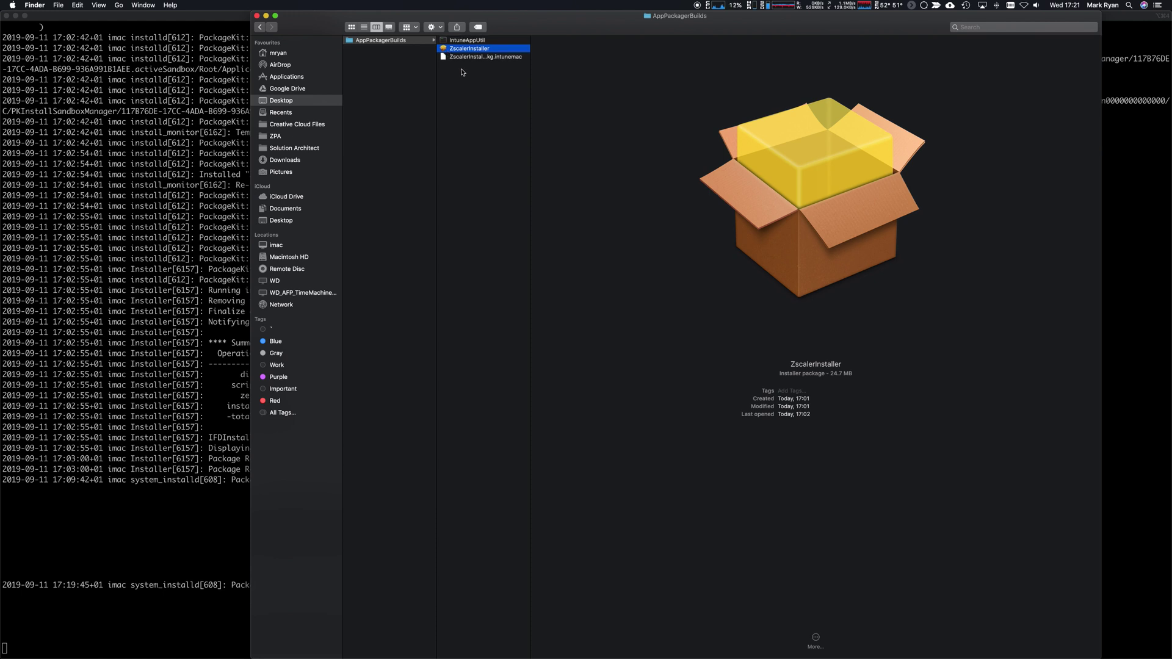
key(super+Tab)
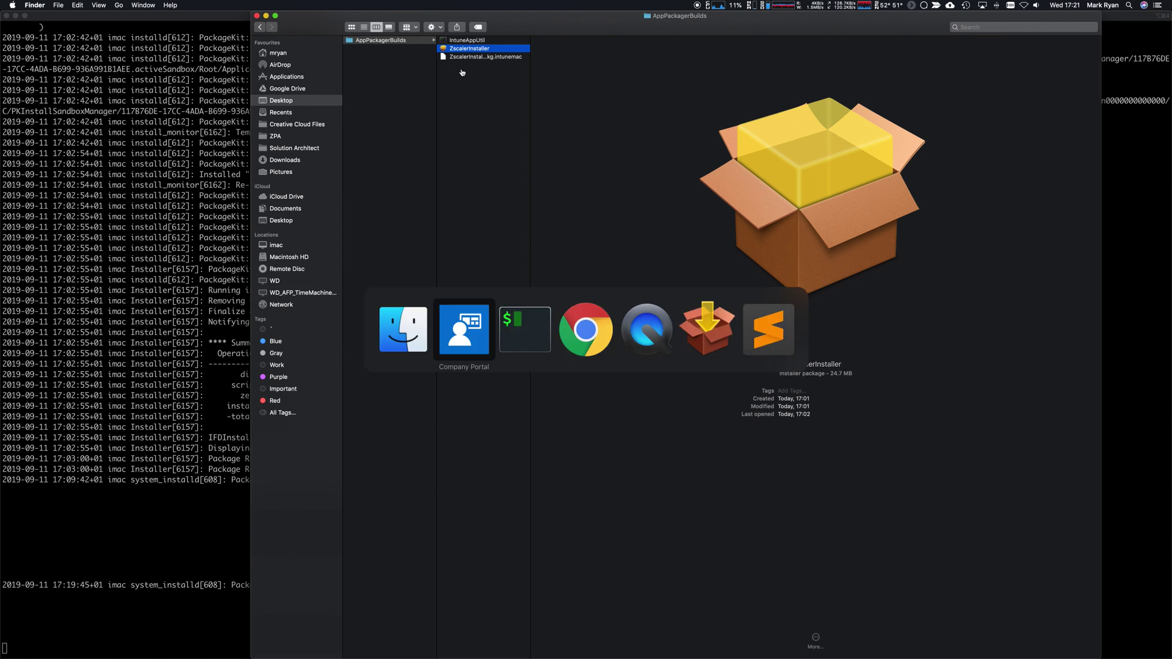
click(535, 304)
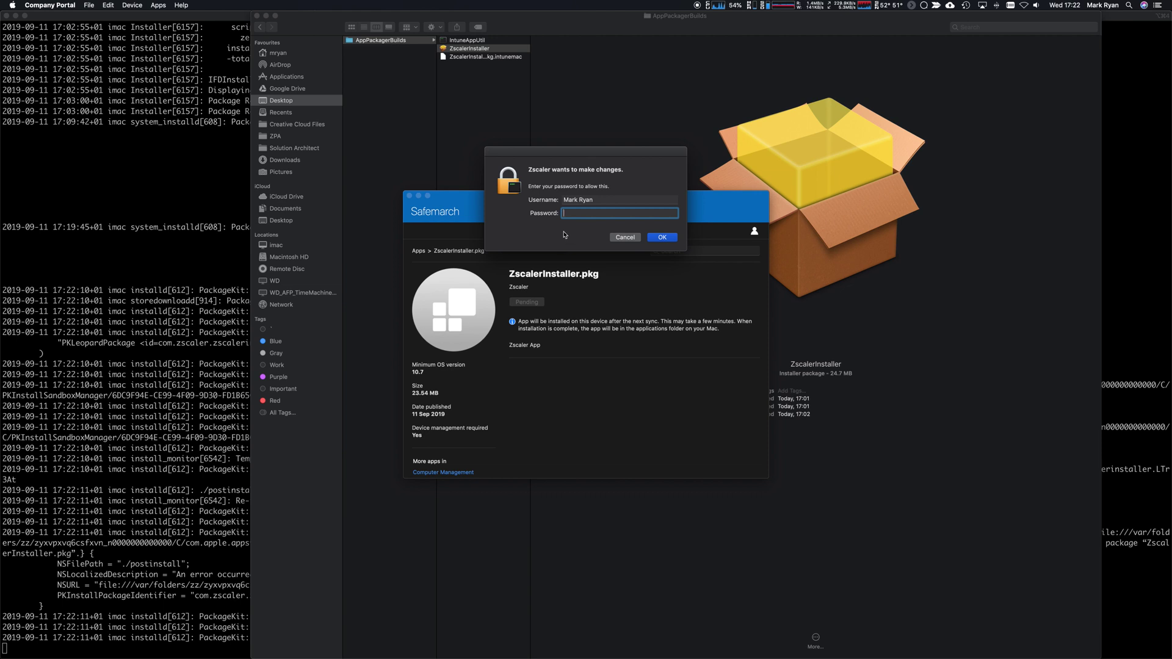
Authorise the Zscaler install with the account password, then bring the installer log forward.
text(•••••)
text(••)
key(Return)
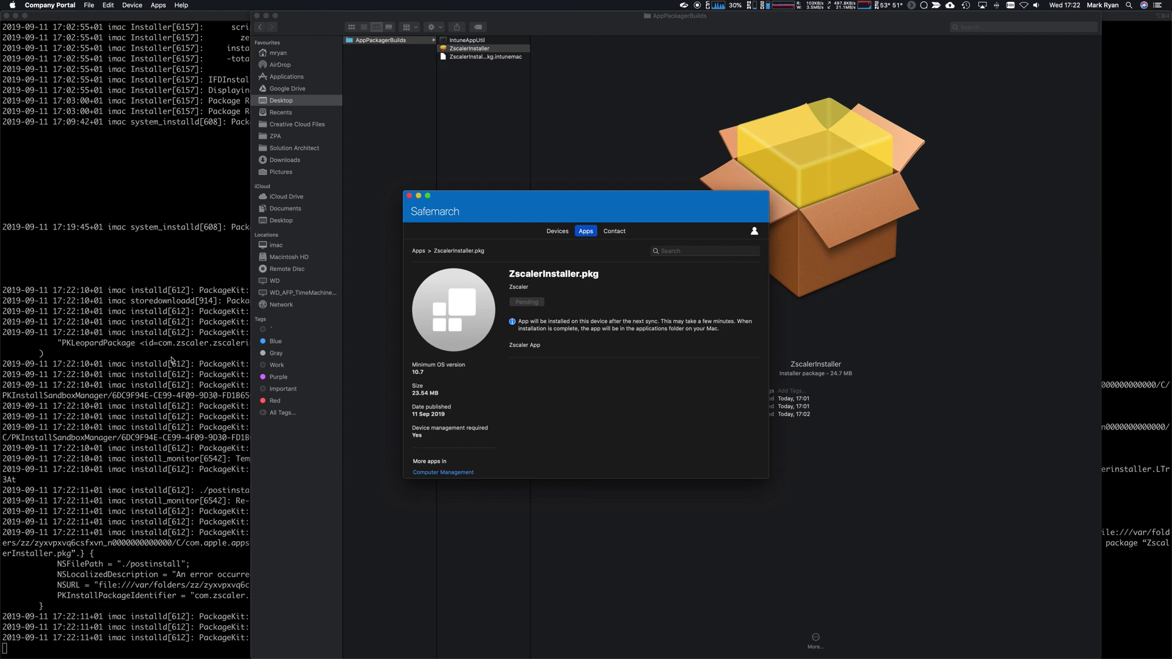
click(175, 360)
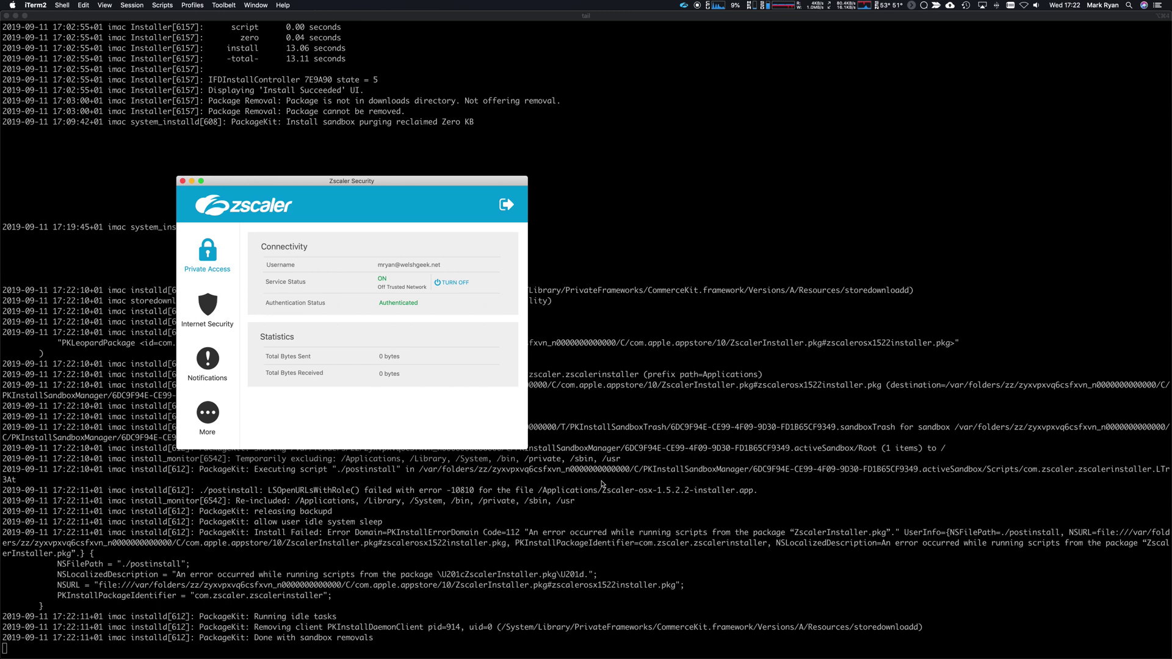
Confirm Zscaler Security reads Authenticated, then switch to the AppPackagerBuilds folder in Finder.
key(super+Tab)
key(super+Tab)
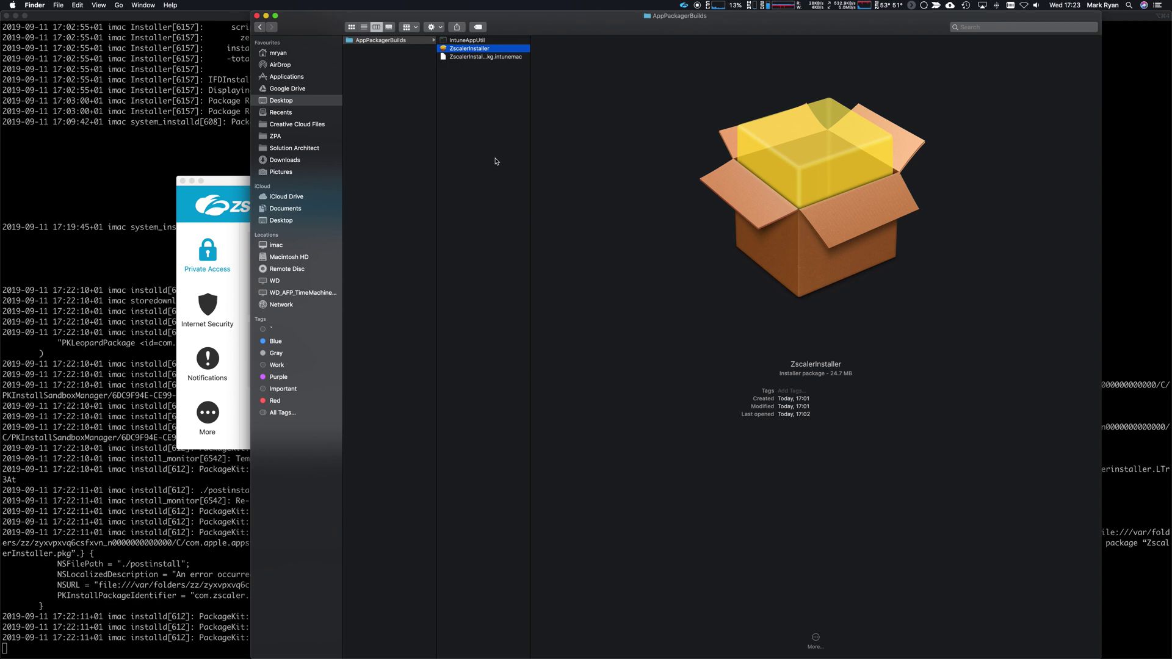
Highlight the ZscalerInstaller.pkg path, the install error and the failing ./postinstall script in the log.
click(122, 286)
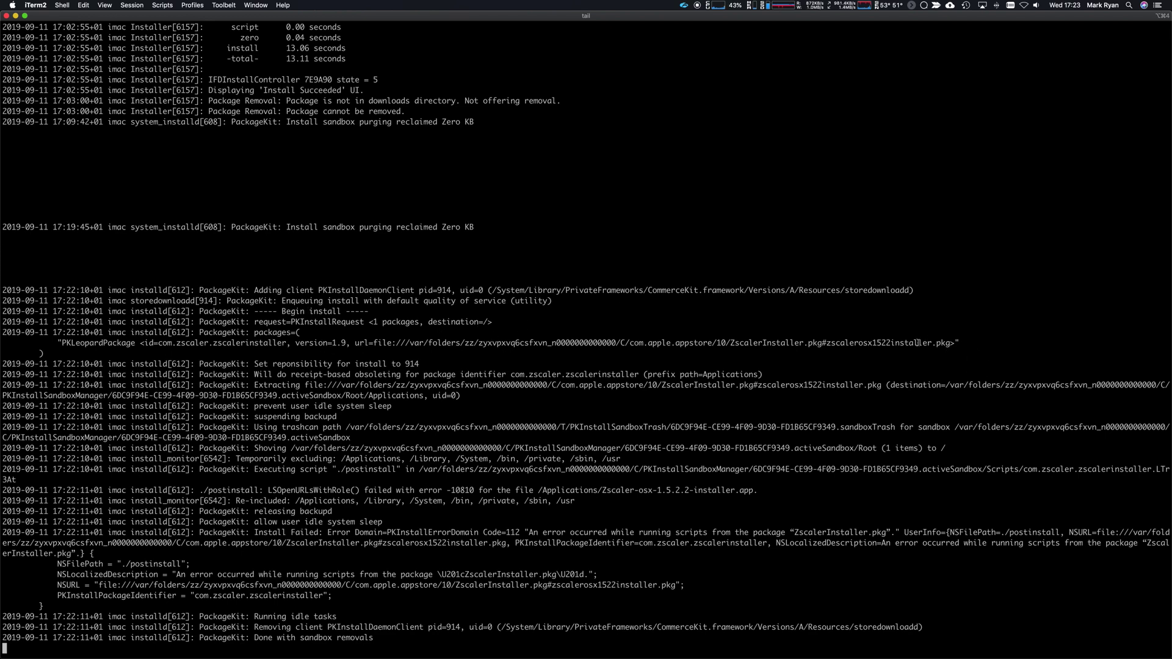
drag(950, 343, 724, 340)
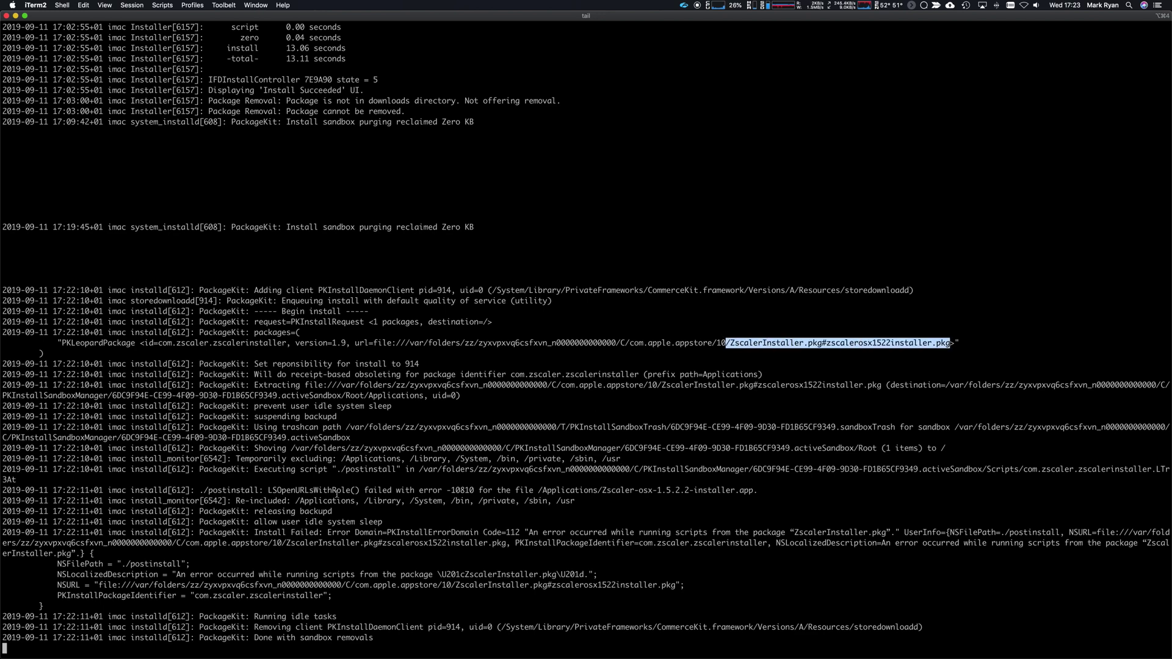
drag(372, 532, 422, 561)
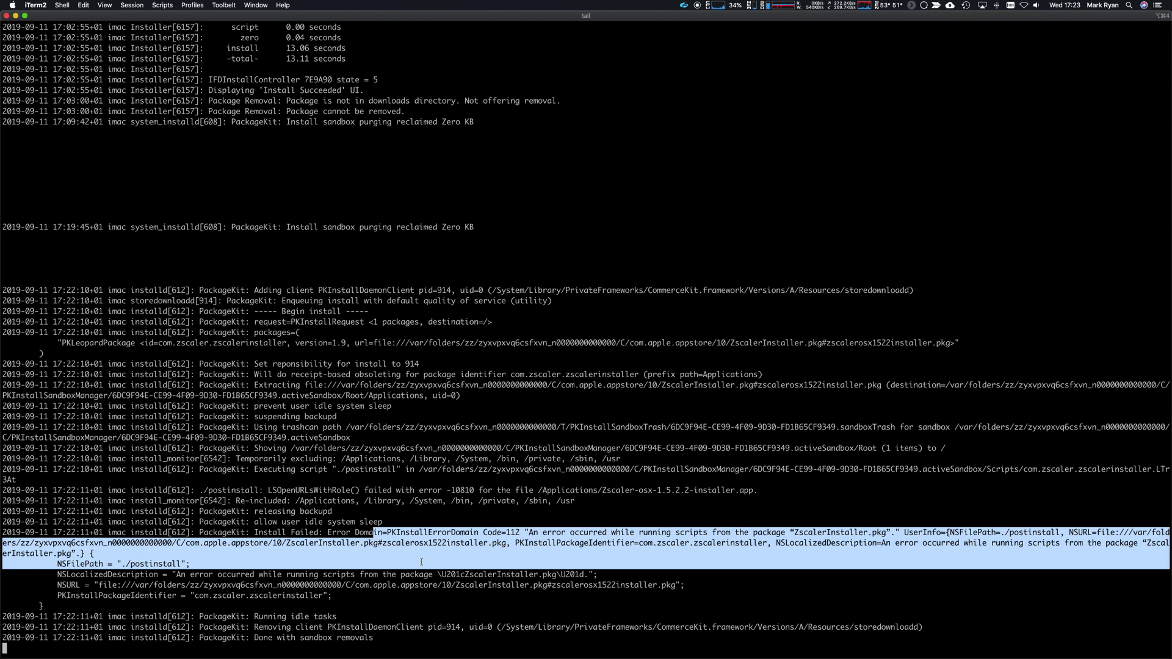
click(560, 596)
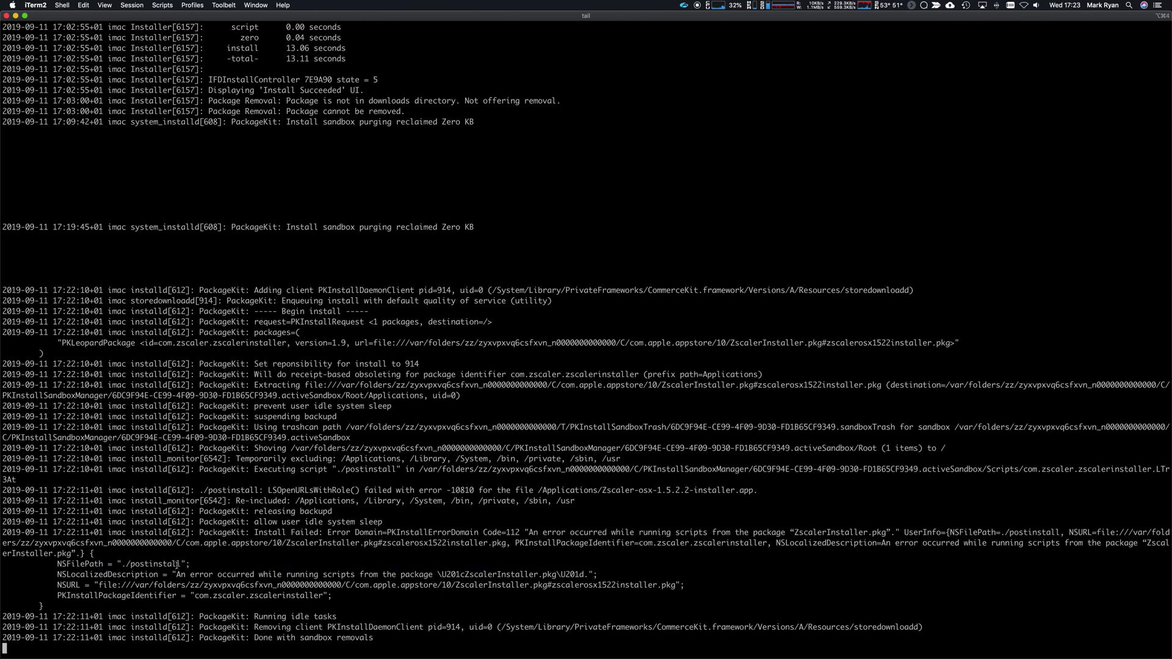
drag(177, 564, 121, 564)
Reopen the Zscaler Security window from its menu-bar icon and move it lower right.
click(685, 5)
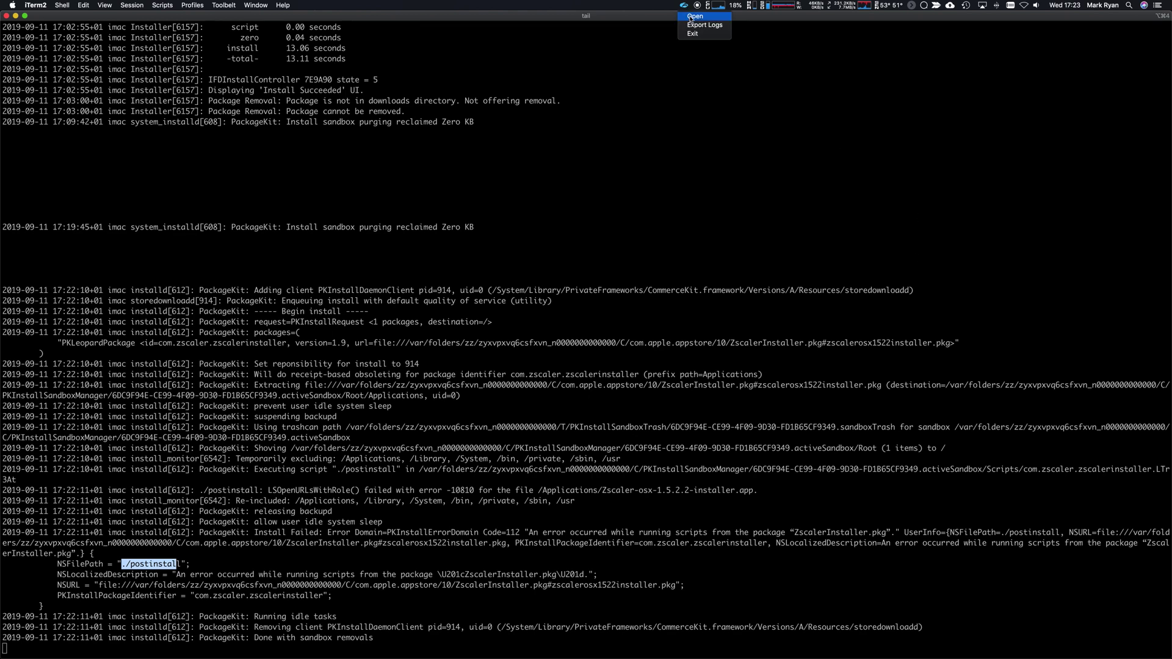
click(699, 18)
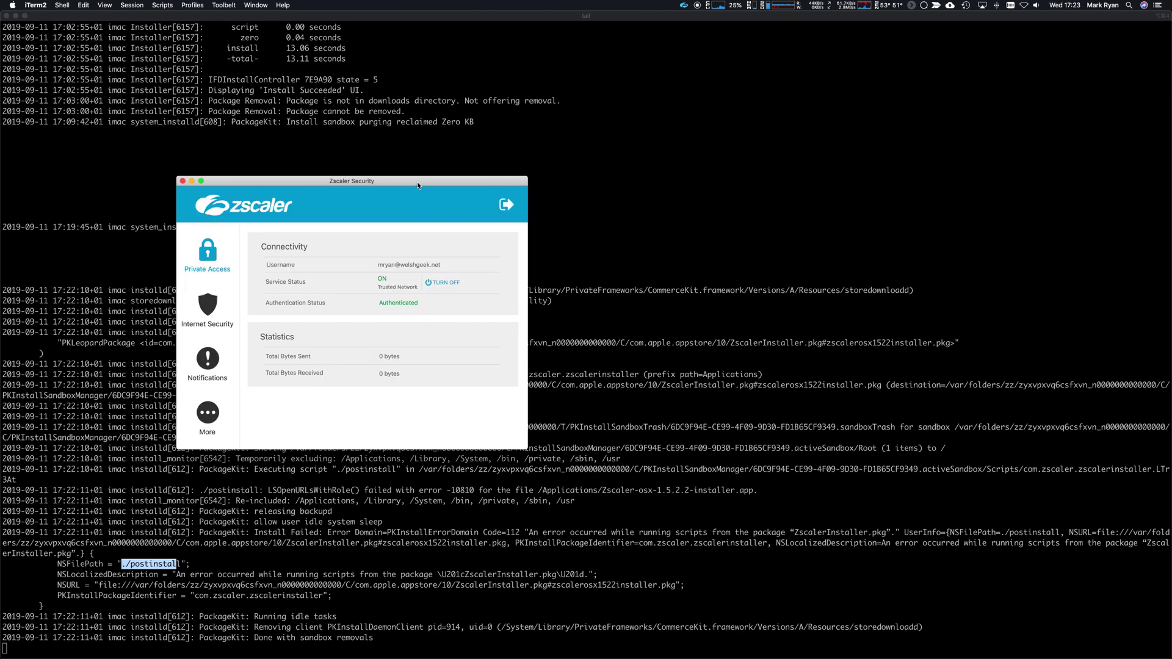
drag(419, 185, 609, 252)
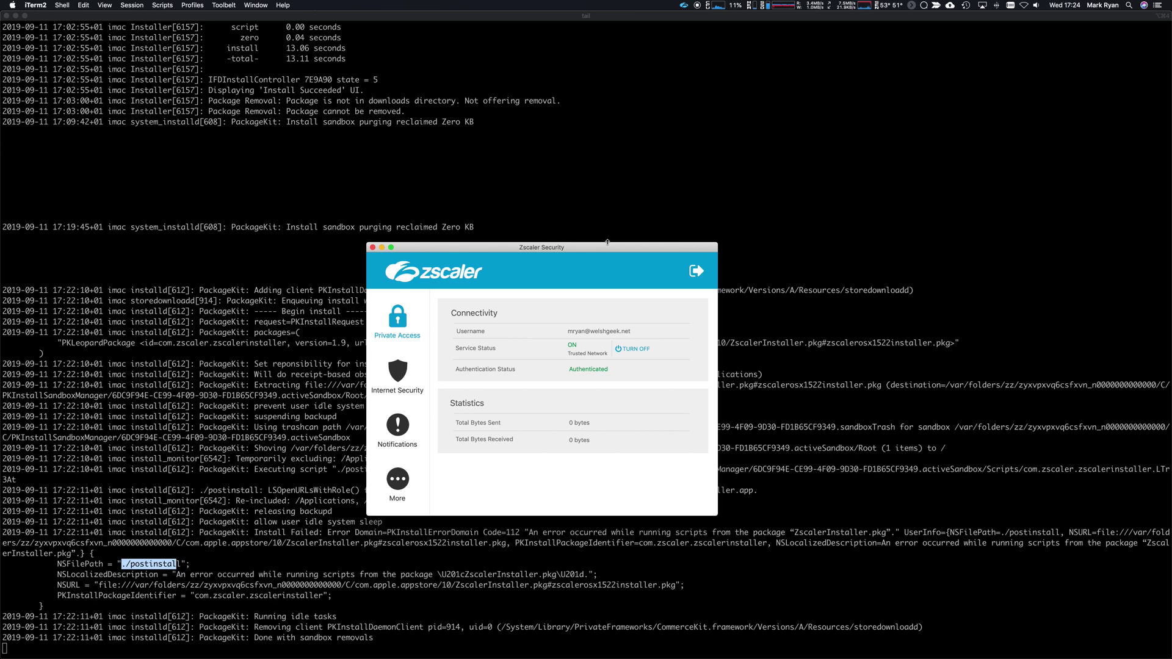
Glance at the Intune ZAPP deployment notes in Sublime Text and return to iTerm2.
key(super+Tab)
key(super+Tab)
key(super+Tab)
key(super+Tab)
key(super+Tab)
key(super+Tab)
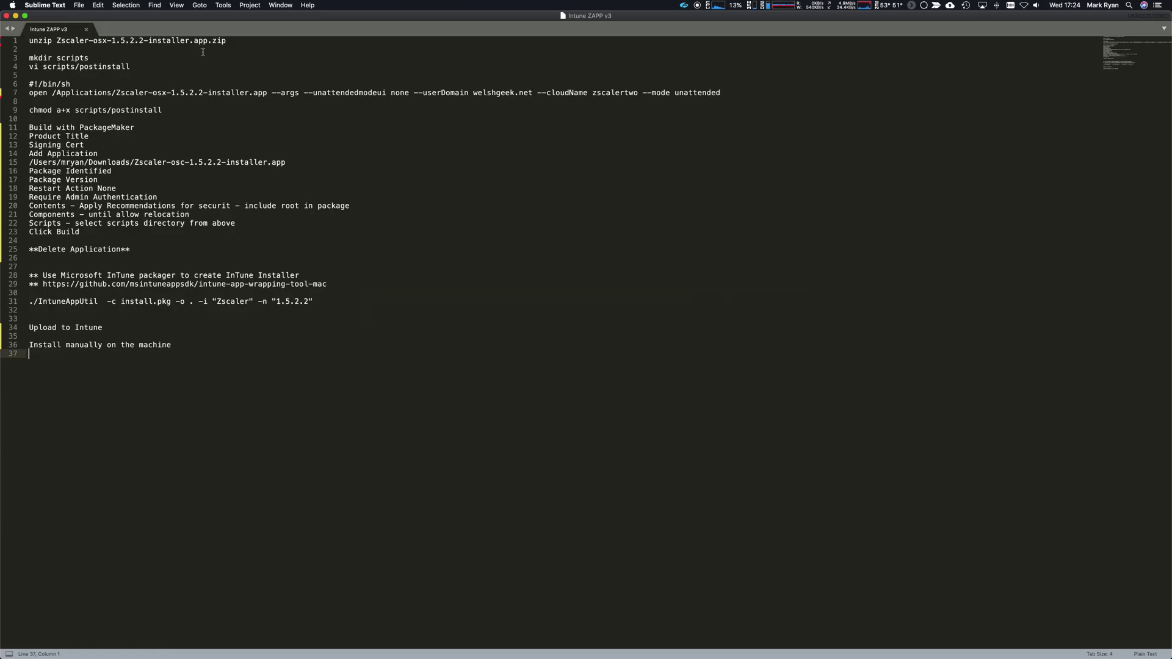
key(super+Tab)
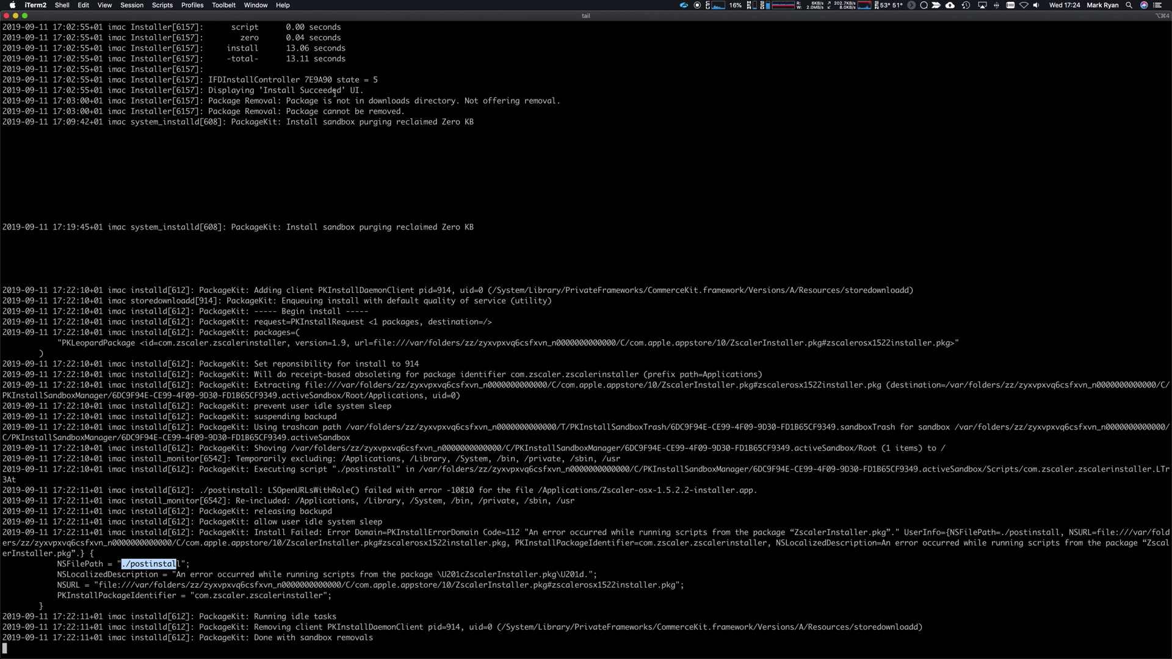